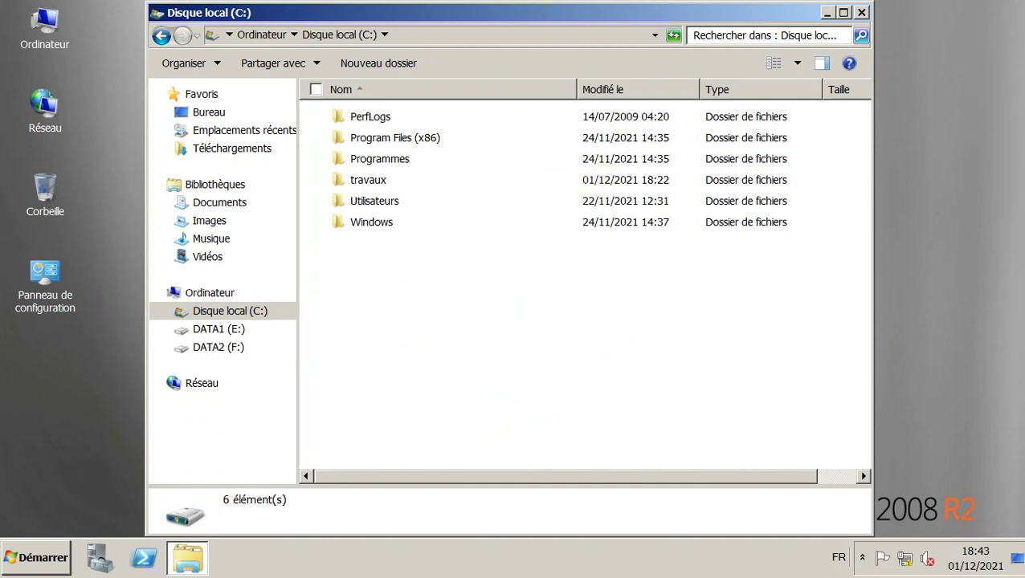
# Open the advanced sharing permissions of the travaux folder on drive C:
pyautogui.click(374, 185)
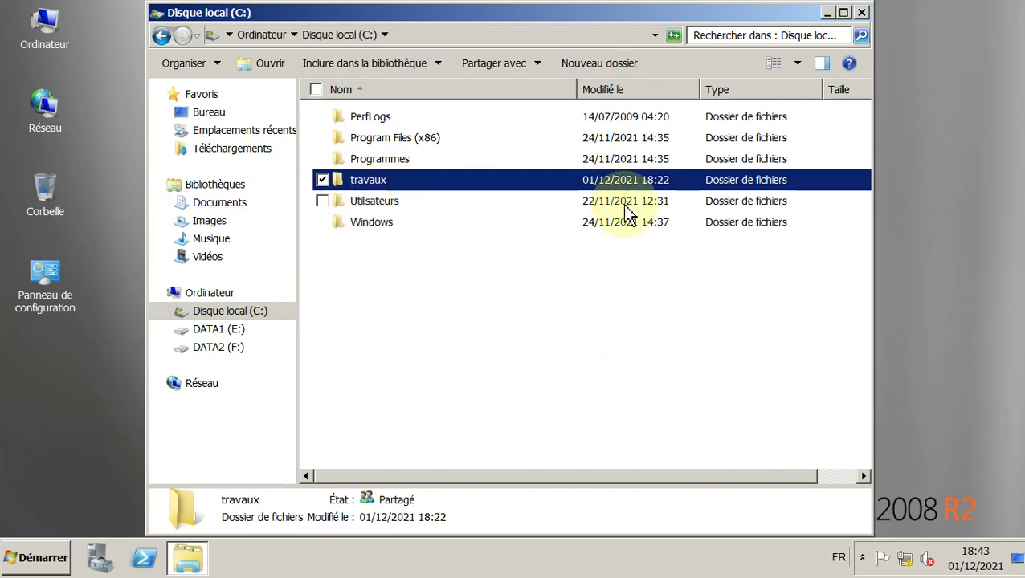
pyautogui.rightClick(384, 177)
pyautogui.click(357, 184)
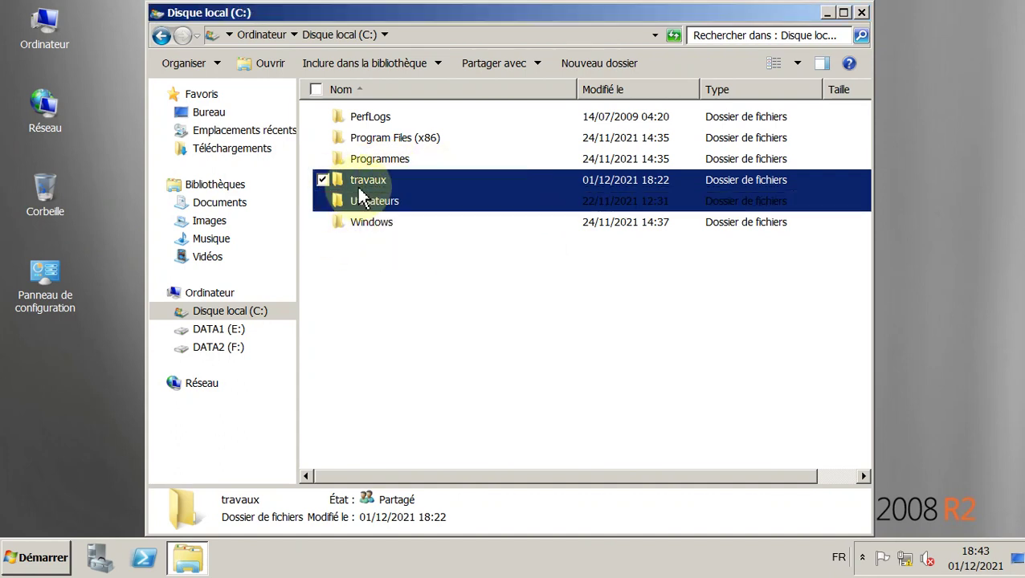
pyautogui.rightClick(359, 186)
pyautogui.rightClick(357, 176)
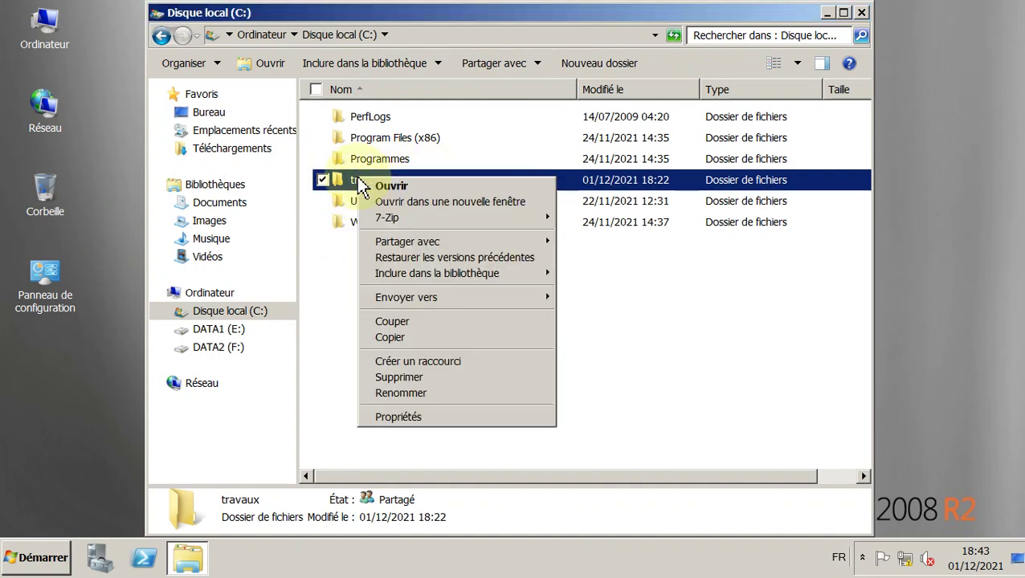
pyautogui.click(436, 416)
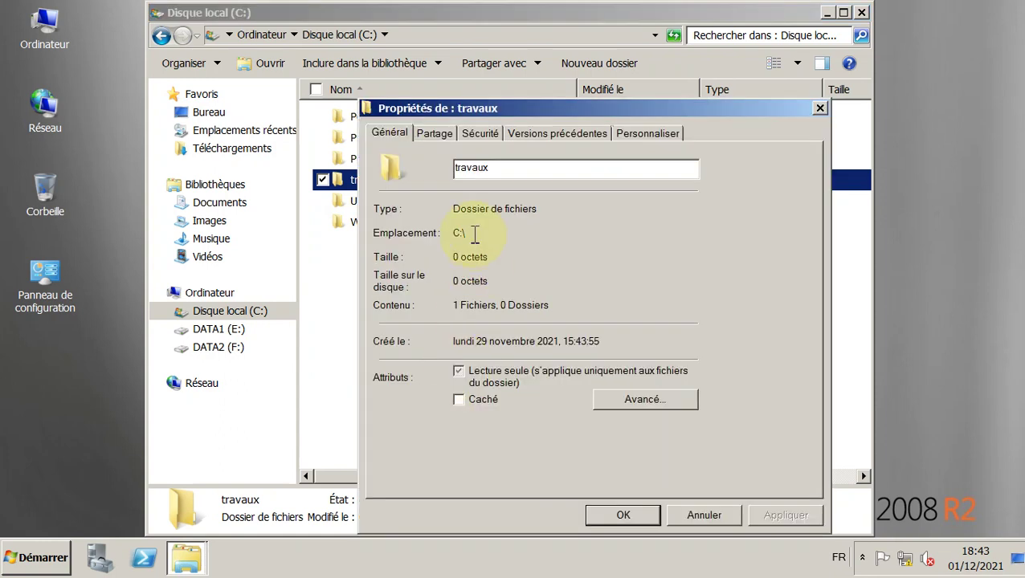
pyautogui.click(434, 134)
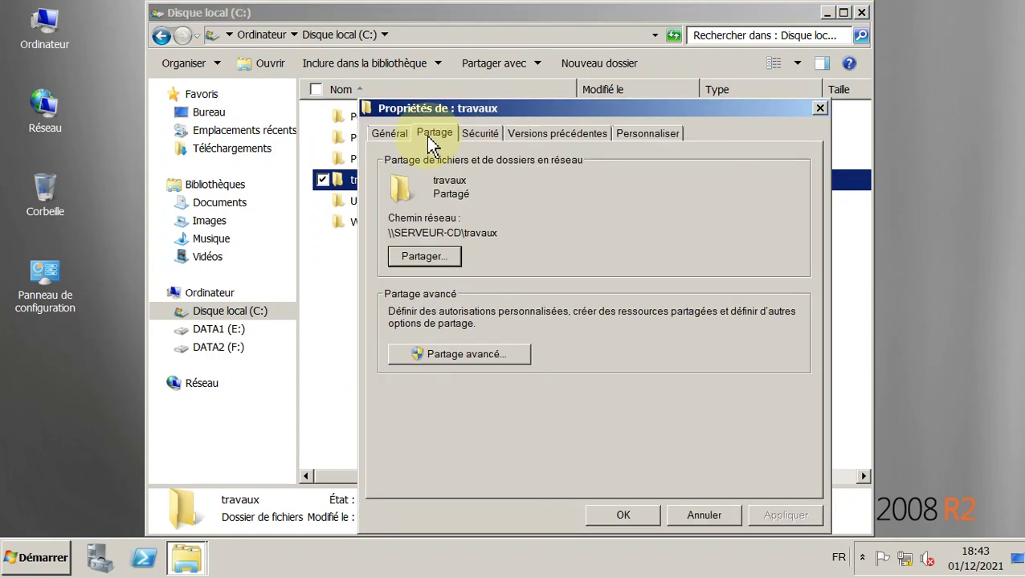
pyautogui.click(481, 356)
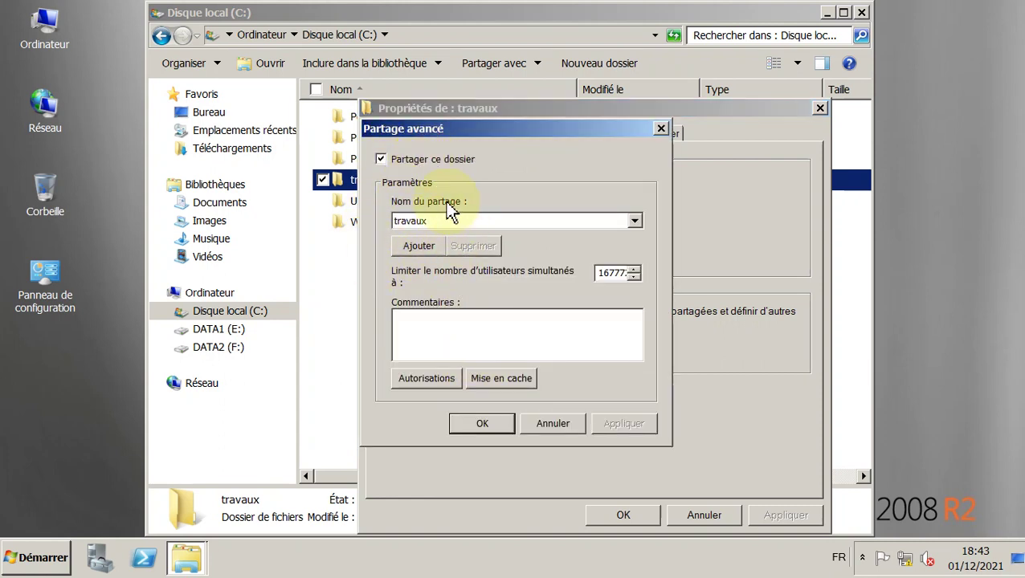
pyautogui.click(426, 379)
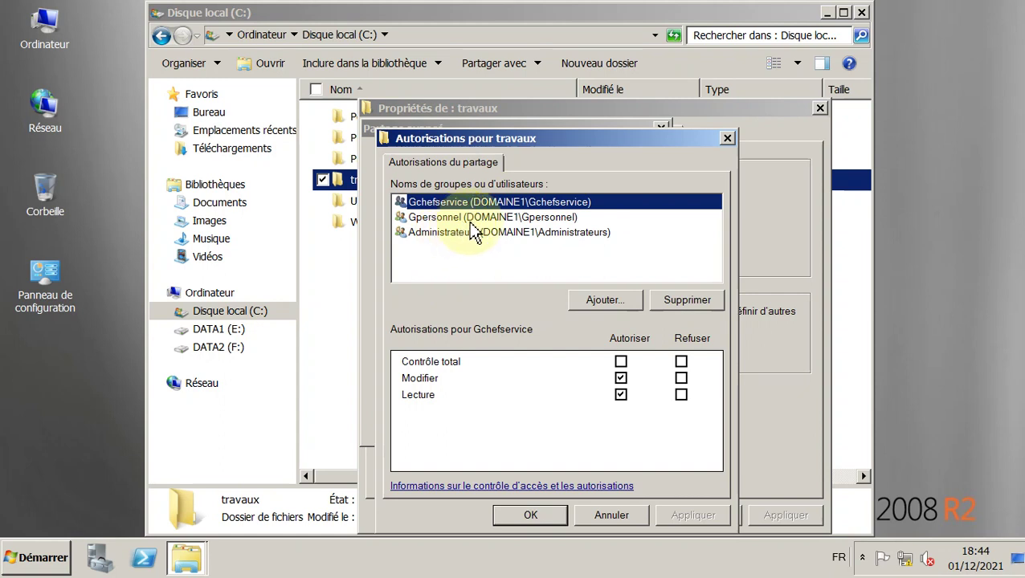
# Review the share permissions of the Gpersonnel, Gchefservice and Administrateurs groups for travaux, and close the folder's properties without making changes
pyautogui.click(473, 218)
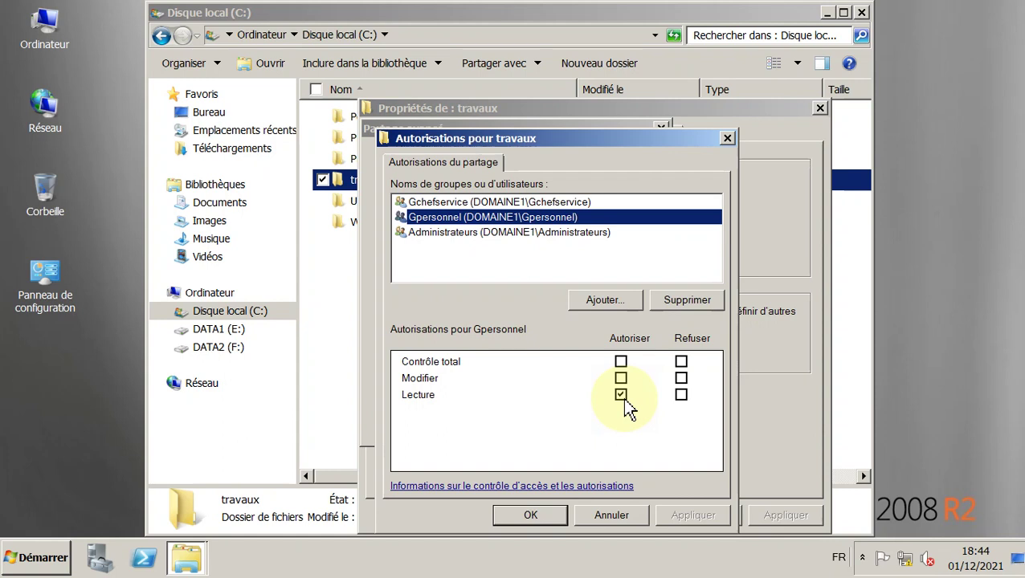
pyautogui.click(447, 202)
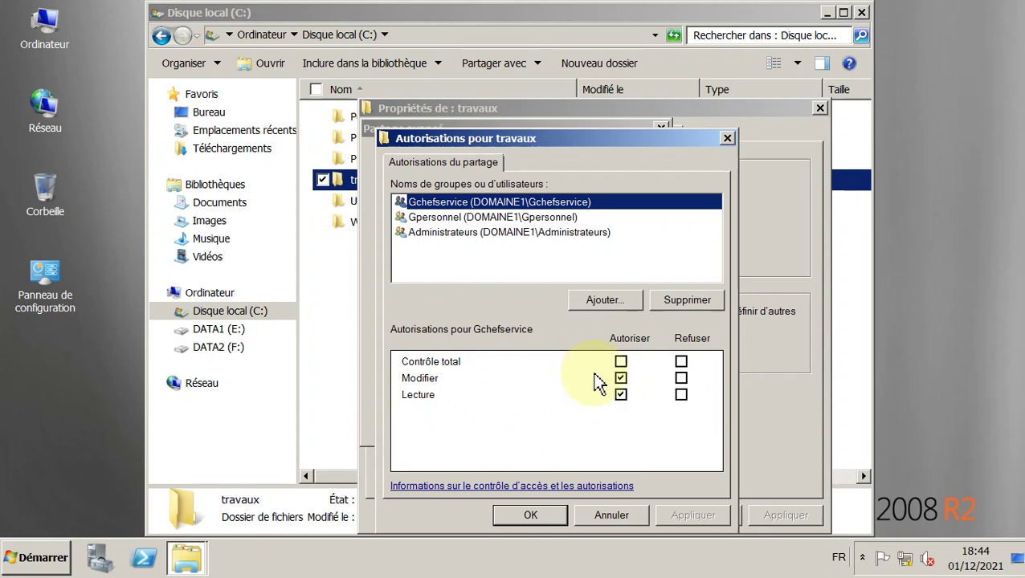
pyautogui.click(486, 235)
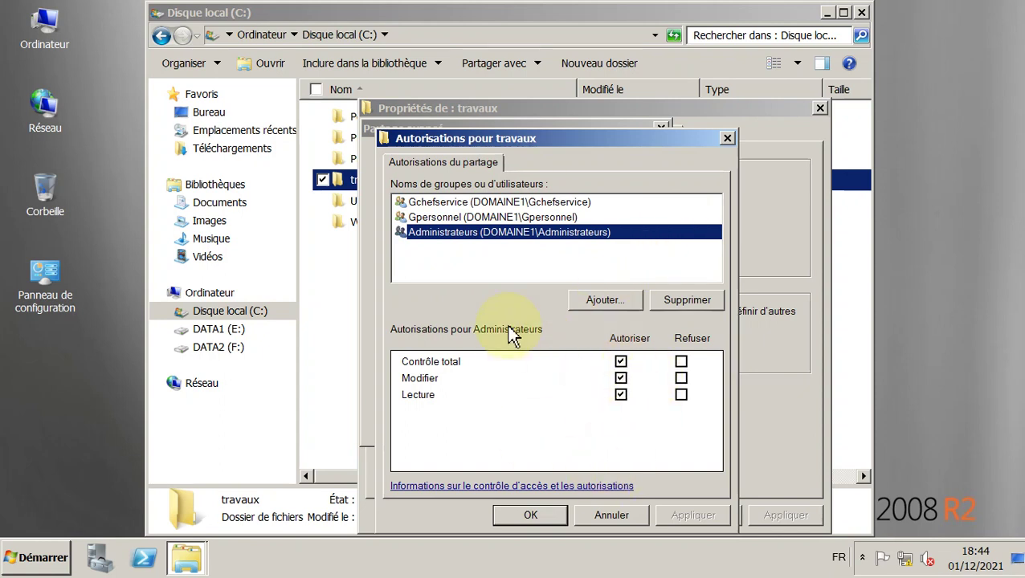
pyautogui.click(480, 207)
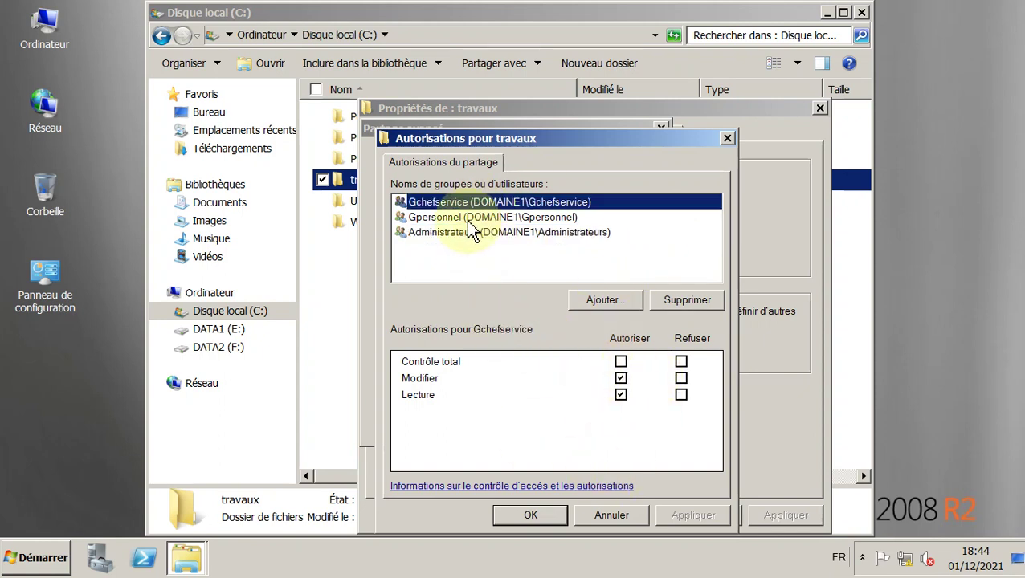
pyautogui.click(466, 219)
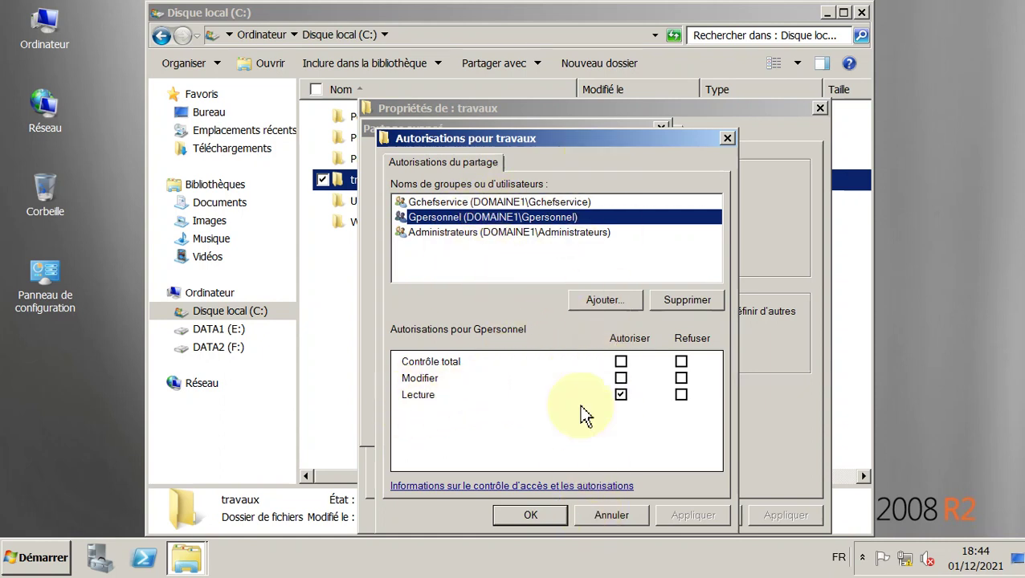
pyautogui.click(451, 201)
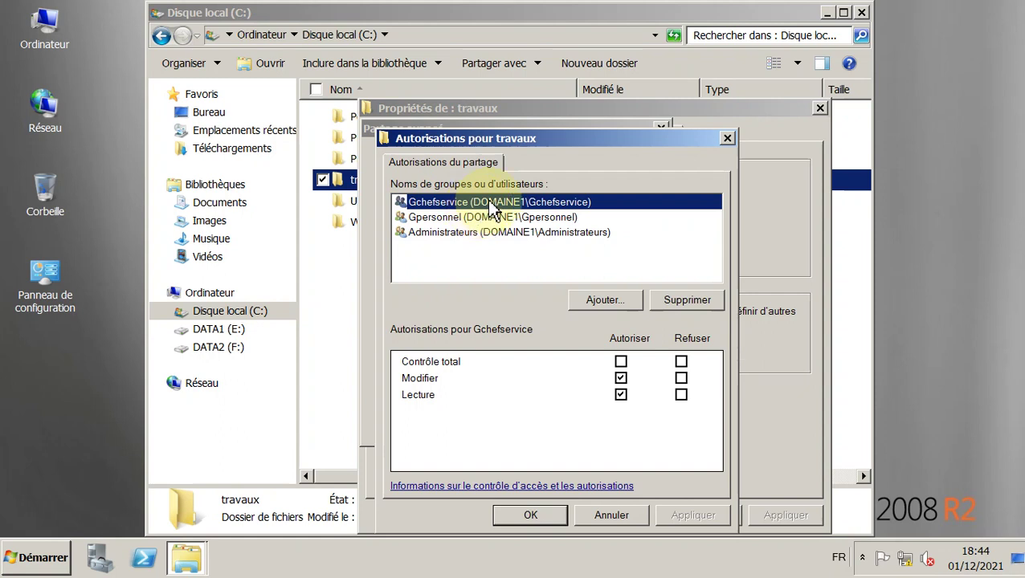
pyautogui.click(620, 394)
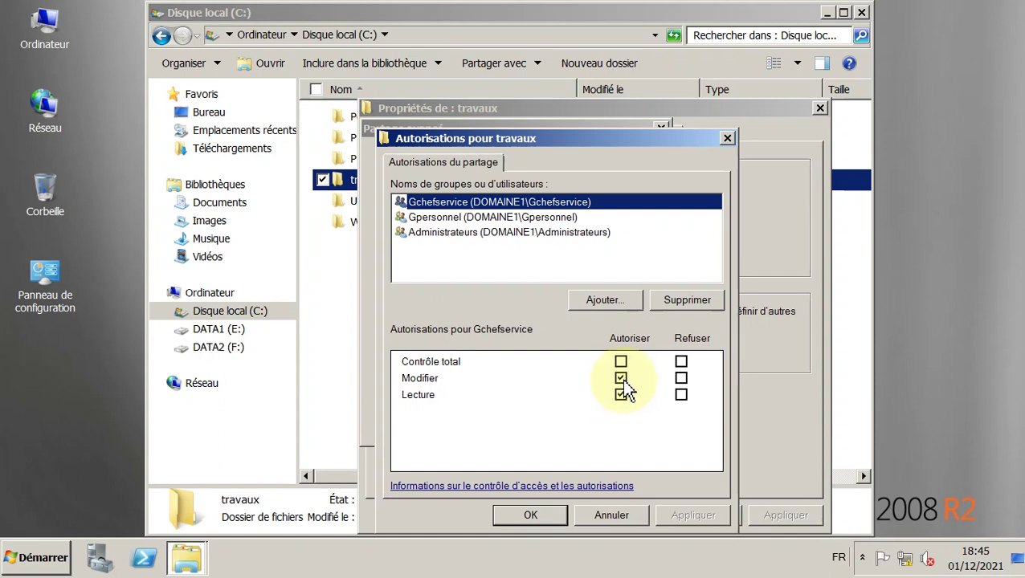
pyautogui.click(611, 516)
pyautogui.click(558, 422)
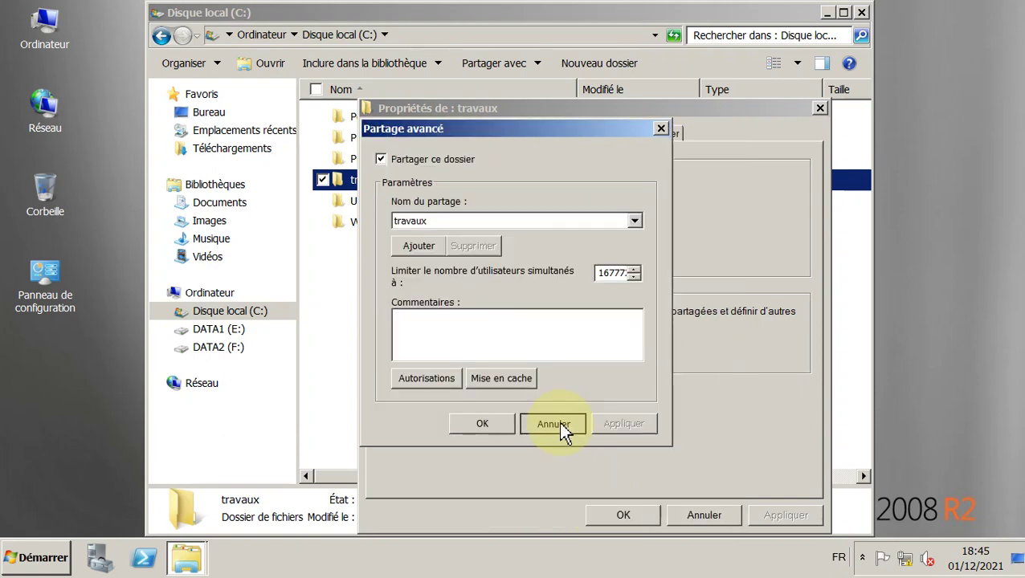
pyautogui.click(608, 516)
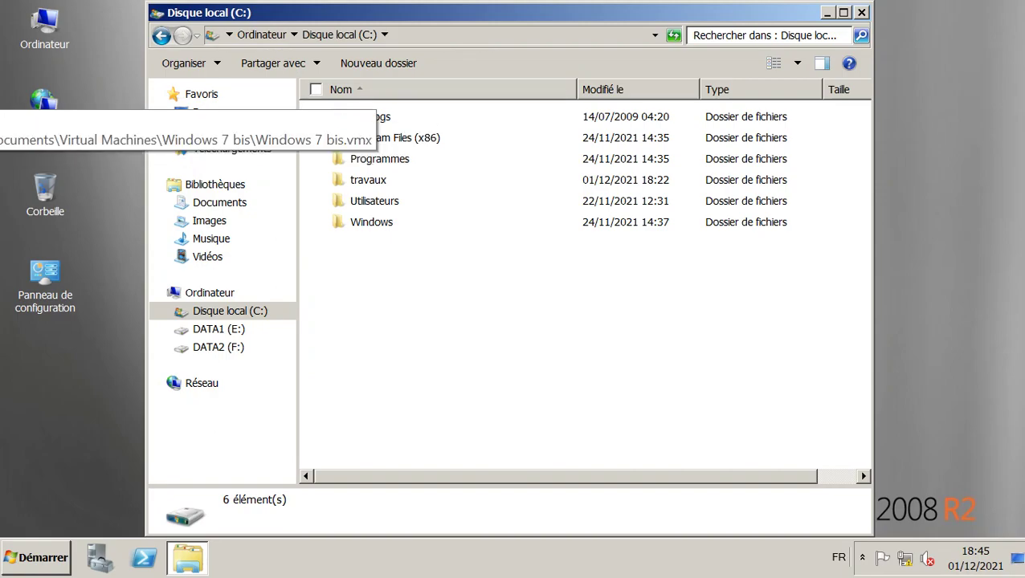
# Switch to a Windows 7 client virtual machine and log on as domaine1\chefs1 with the account password
pyautogui.click(0, 86)
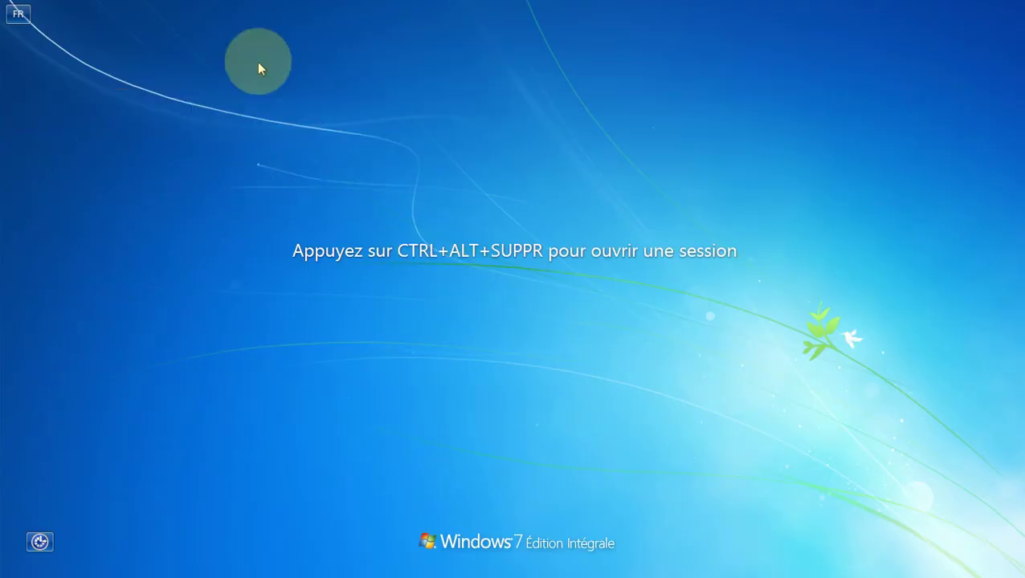
pyautogui.press('ctrl+alt+Insert')
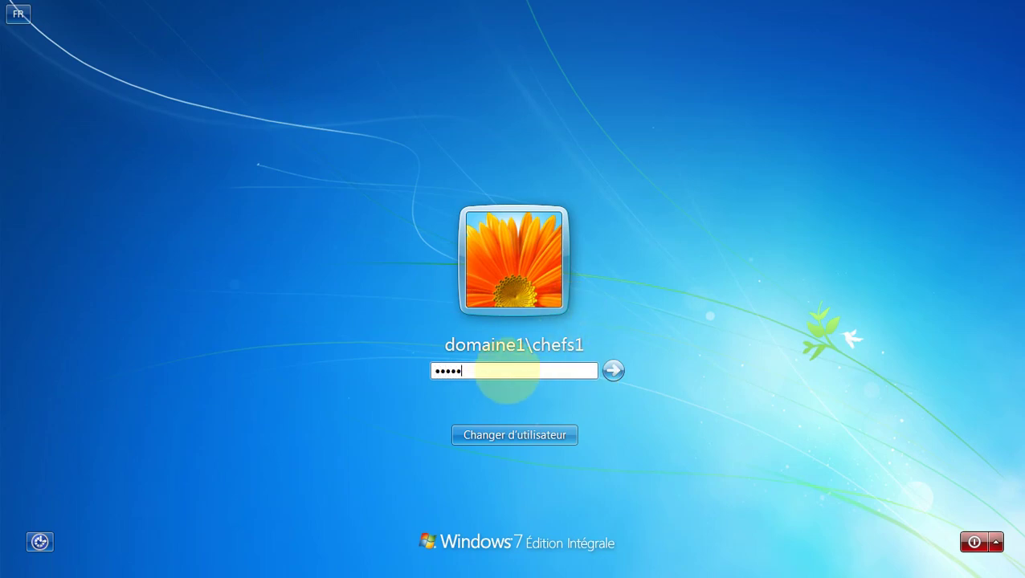
pyautogui.click(612, 367)
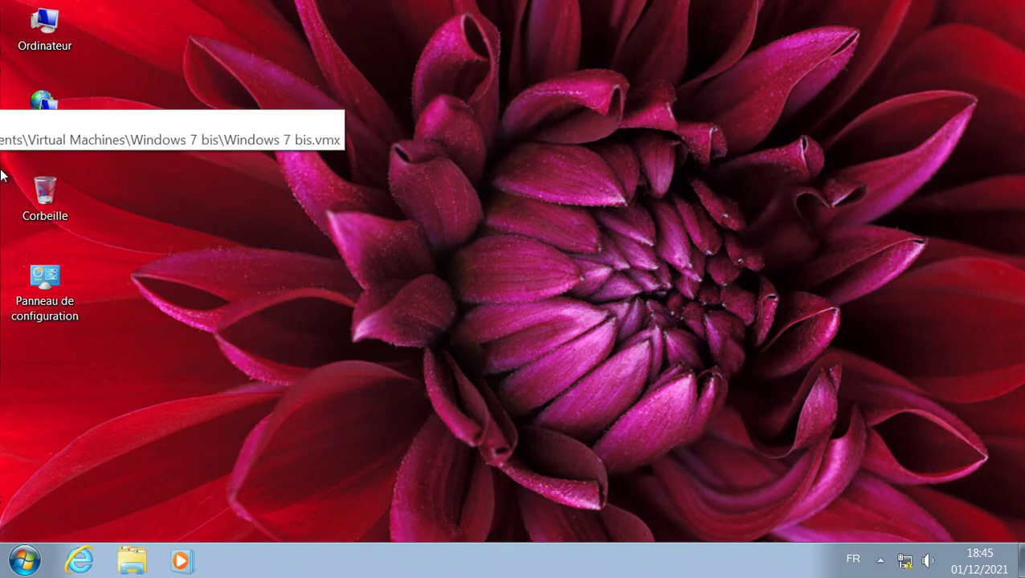
# Switch to the other Windows 7 client virtual machine and log on as domaine1\employer1 with the account password
pyautogui.click(1, 92)
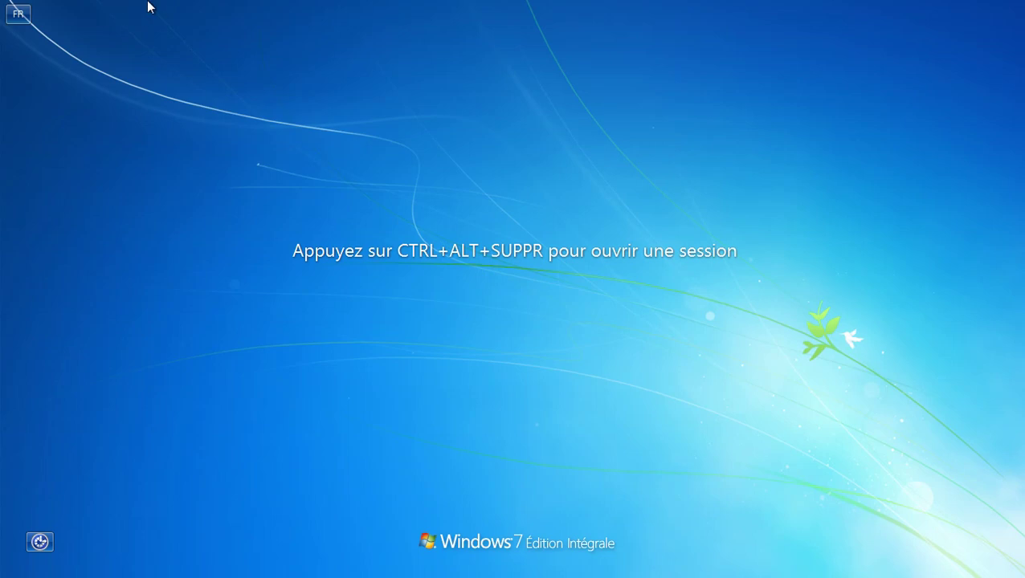
pyautogui.hotkey('ctrl', 'alt', 'Delete')
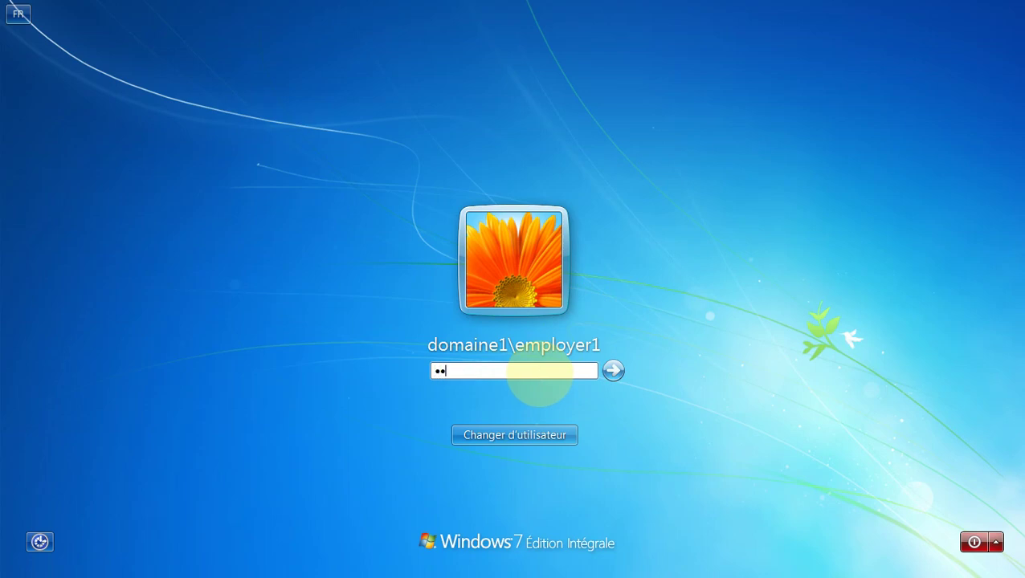
pyautogui.press('Return')
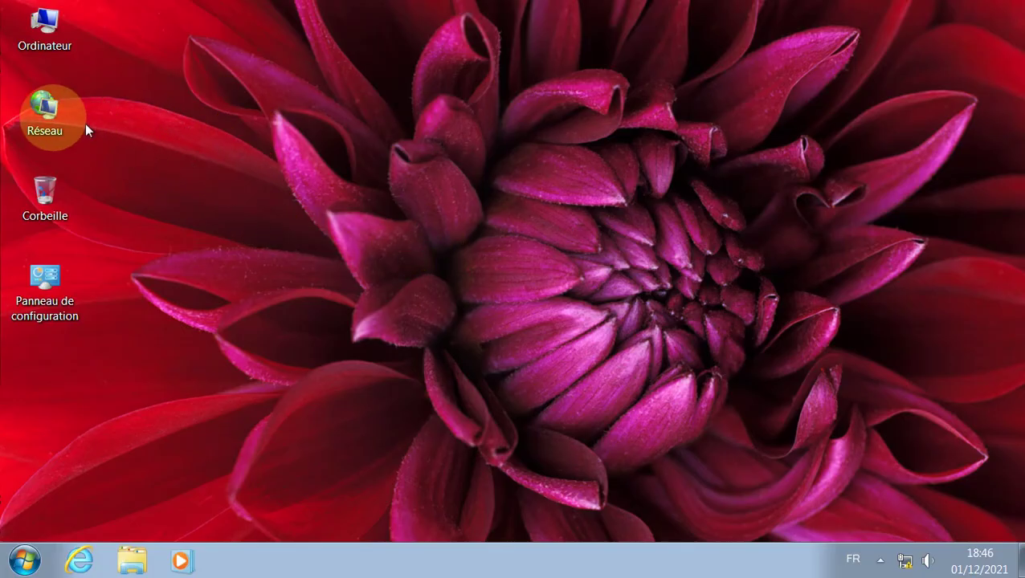
# On the chefs1 client, browse the computers on the network and open SERVEUR-CD
pyautogui.click(37, 108)
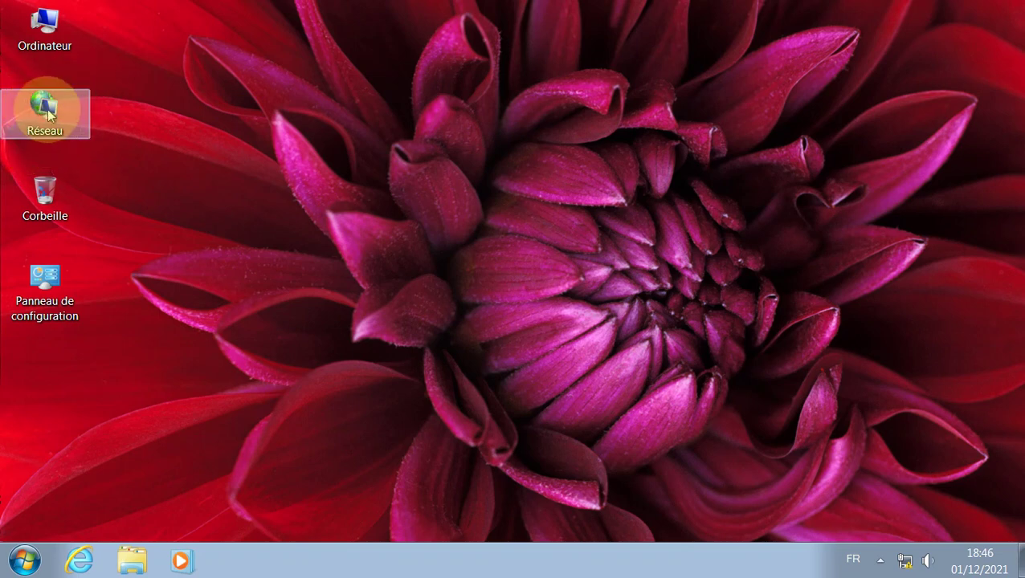
pyautogui.doubleClick(45, 133)
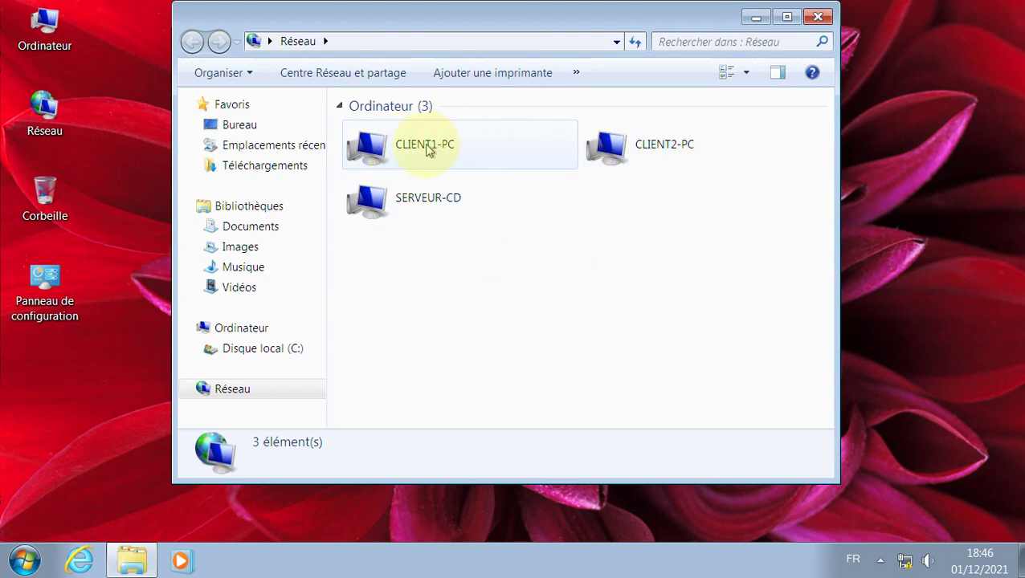
pyautogui.click(428, 149)
pyautogui.click(647, 154)
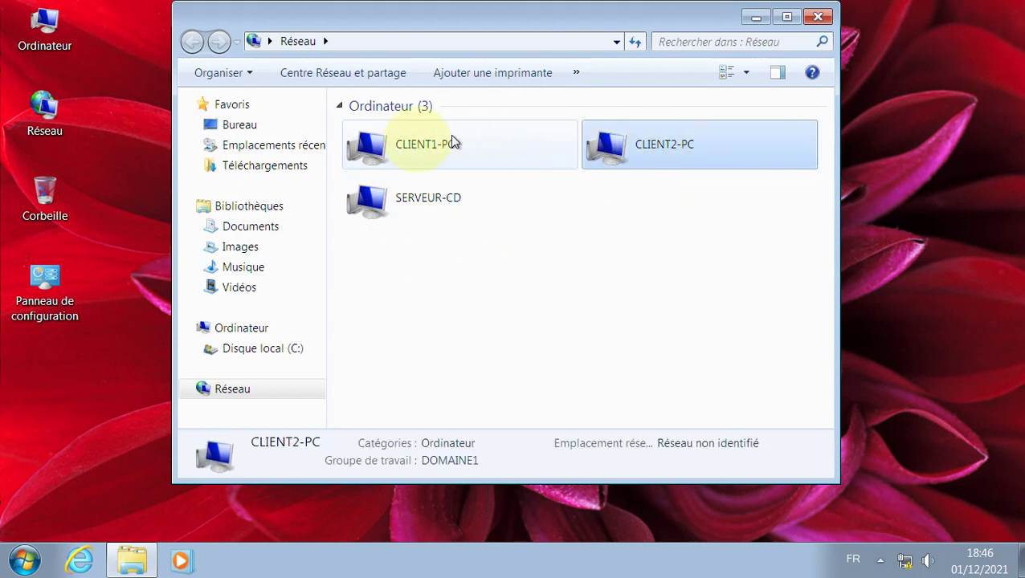
pyautogui.click(418, 143)
pyautogui.click(706, 160)
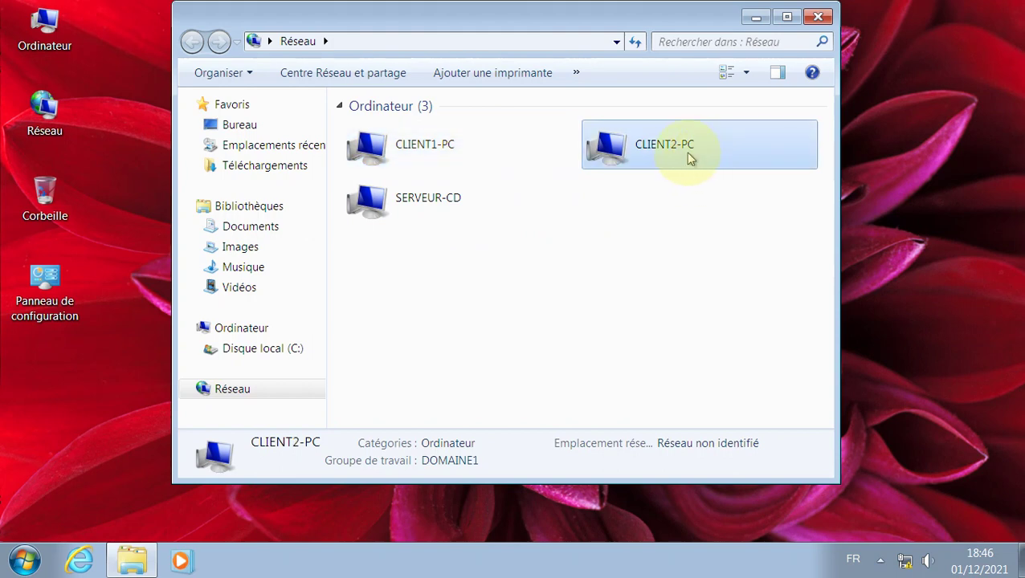
pyautogui.click(430, 215)
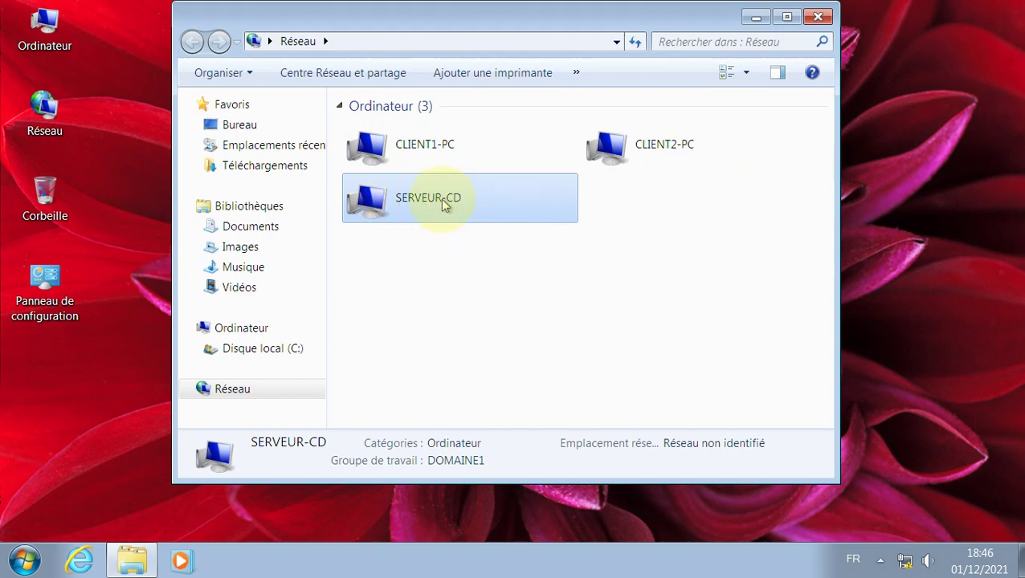
pyautogui.doubleClick(444, 202)
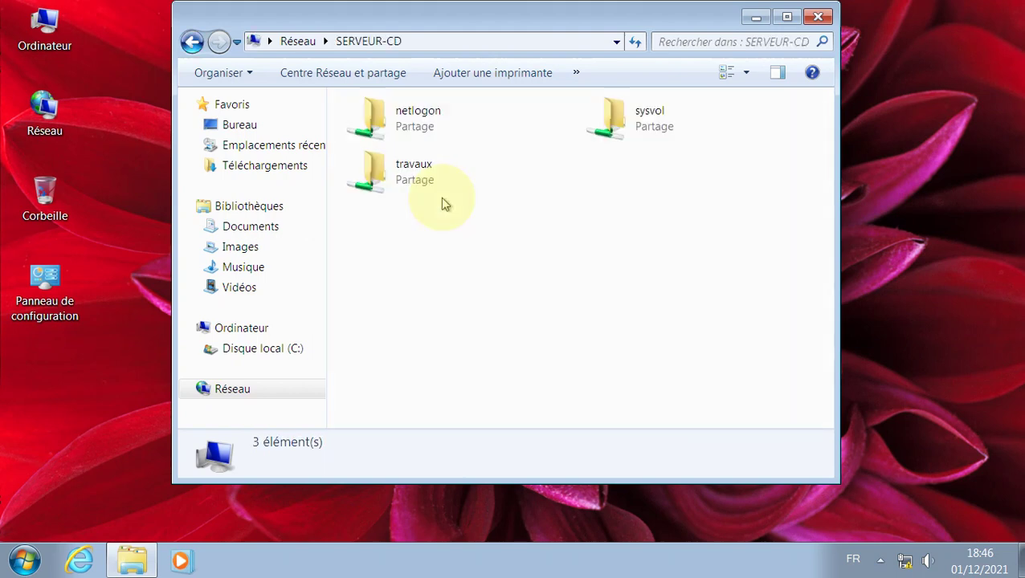
# Open the travaux share on SERVEUR-CD, view its text document fichier, and close the document without changes
pyautogui.click(425, 120)
pyautogui.click(697, 127)
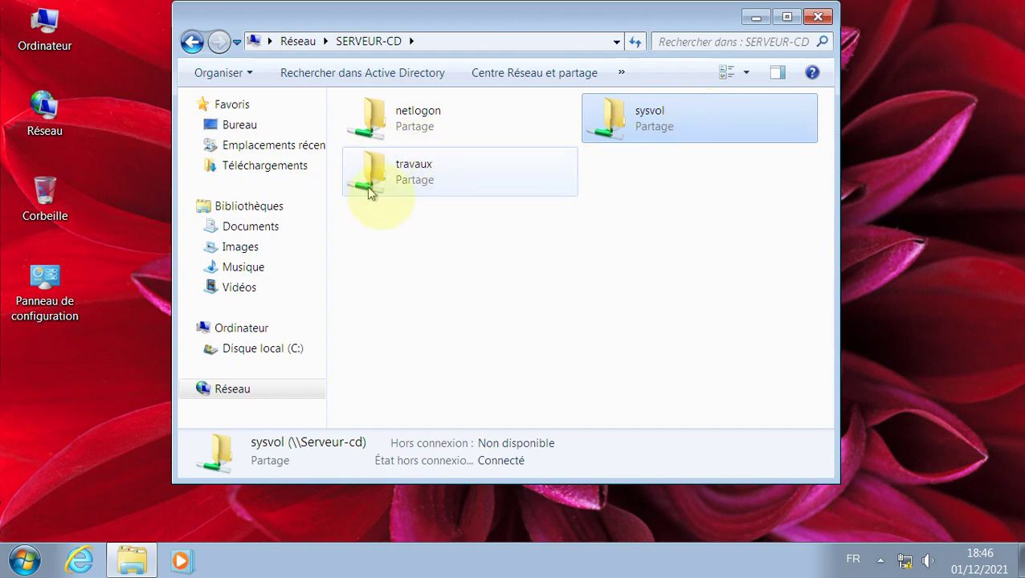
pyautogui.click(427, 180)
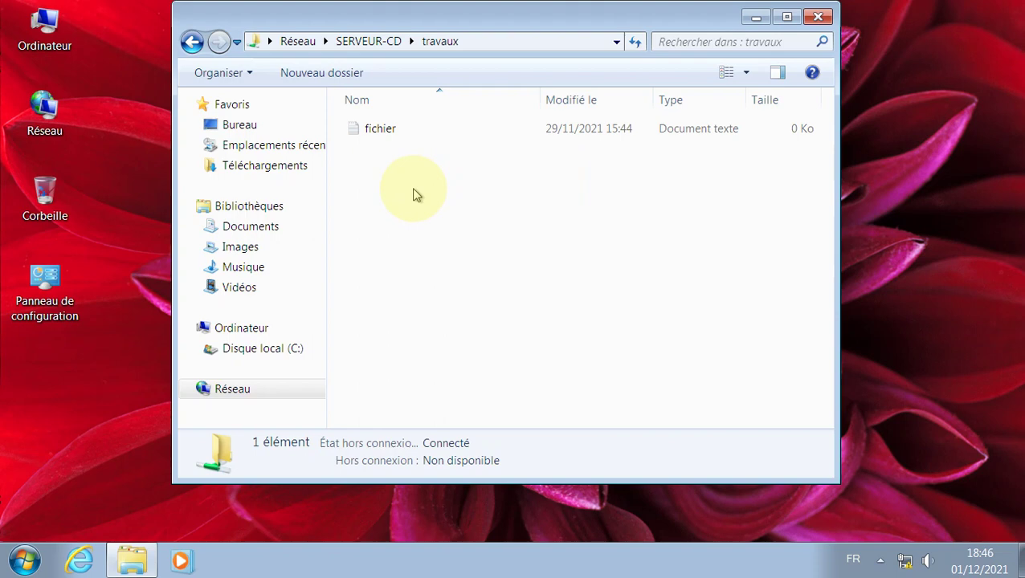
pyautogui.doubleClick(414, 135)
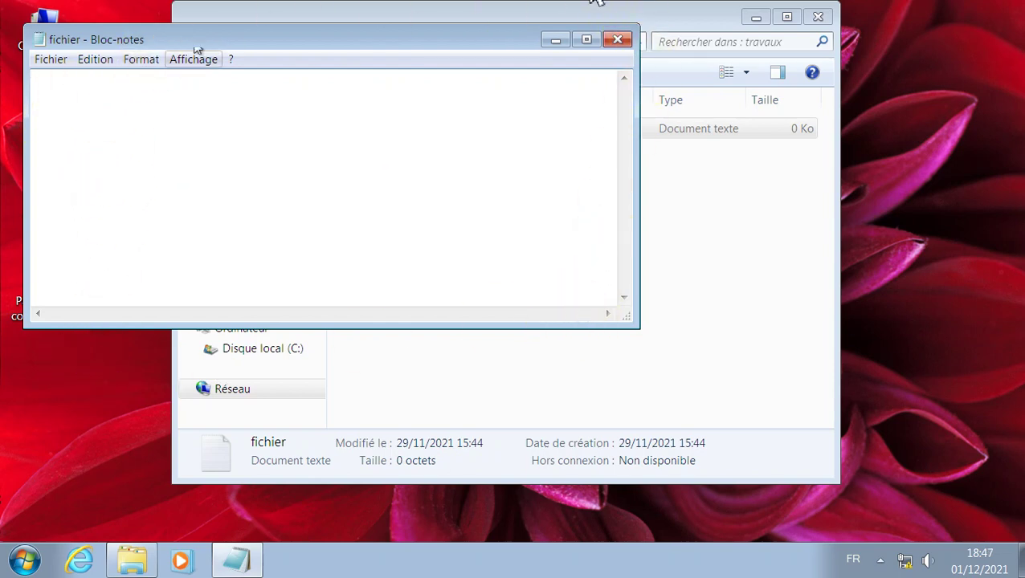
pyautogui.click(617, 42)
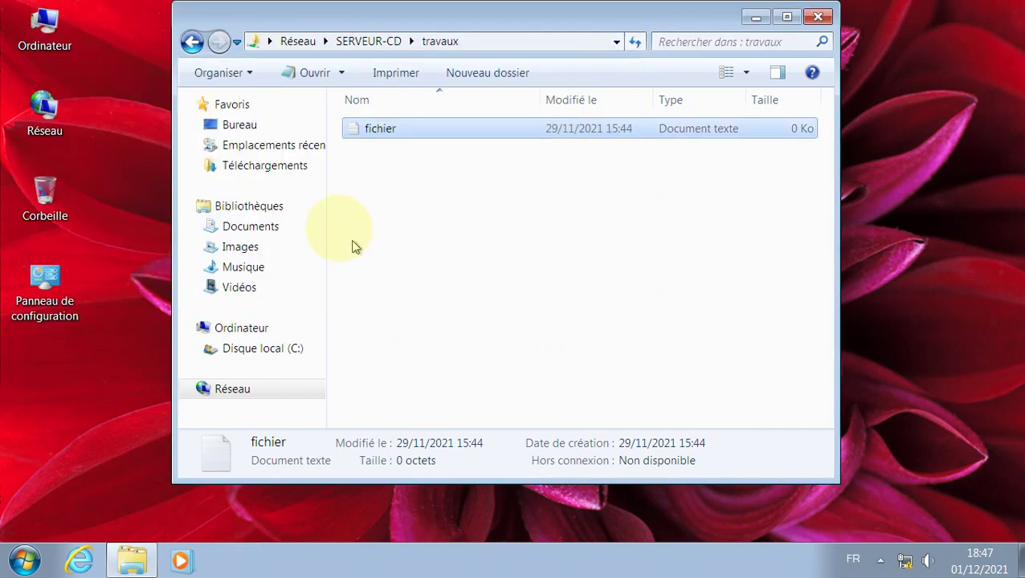
pyautogui.click(380, 193)
pyautogui.click(119, 142)
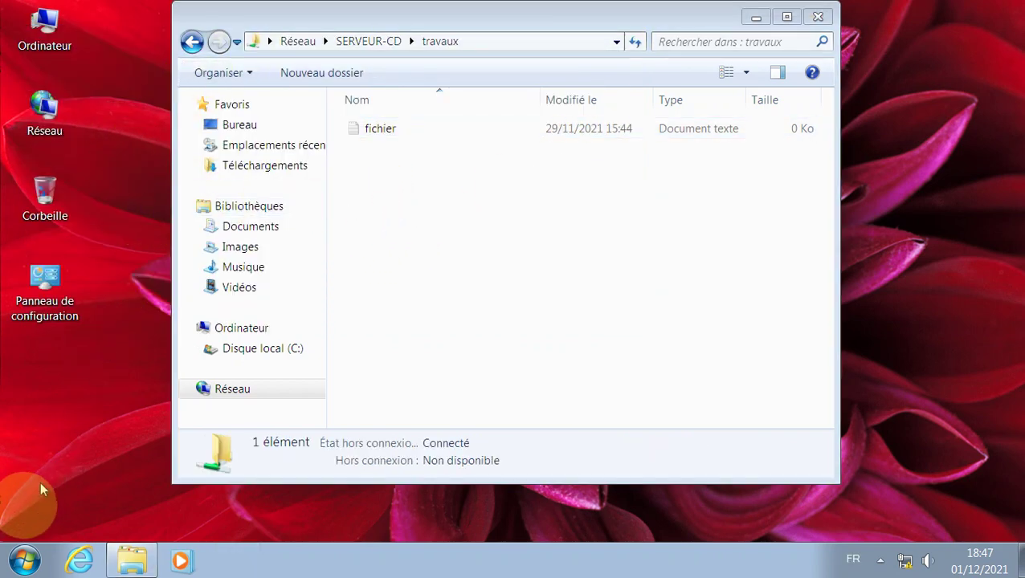
# Check which account is signed in and switch to the other Windows 7 client virtual machine
pyautogui.click(17, 569)
pyautogui.click(653, 195)
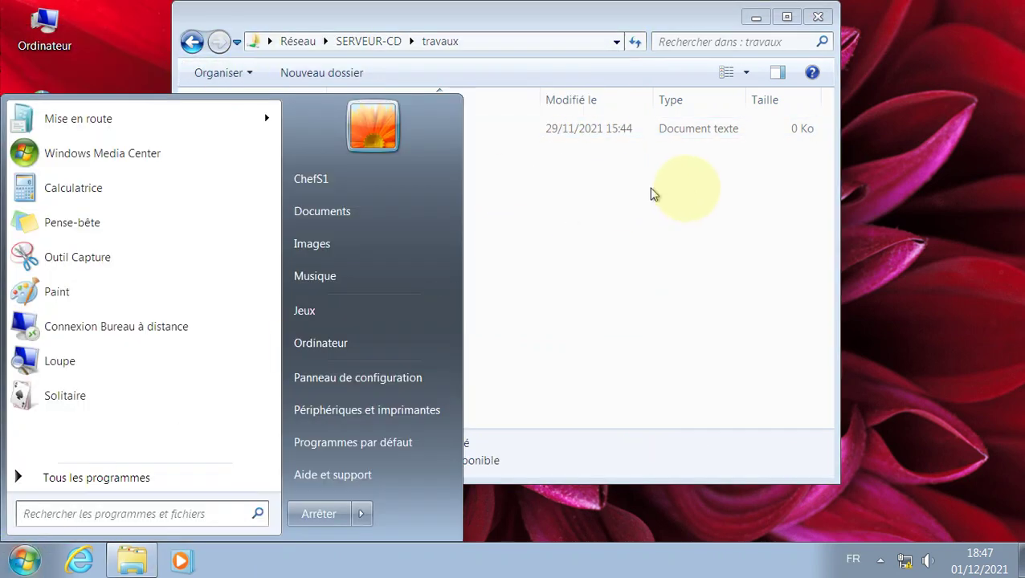
pyautogui.click(2, 151)
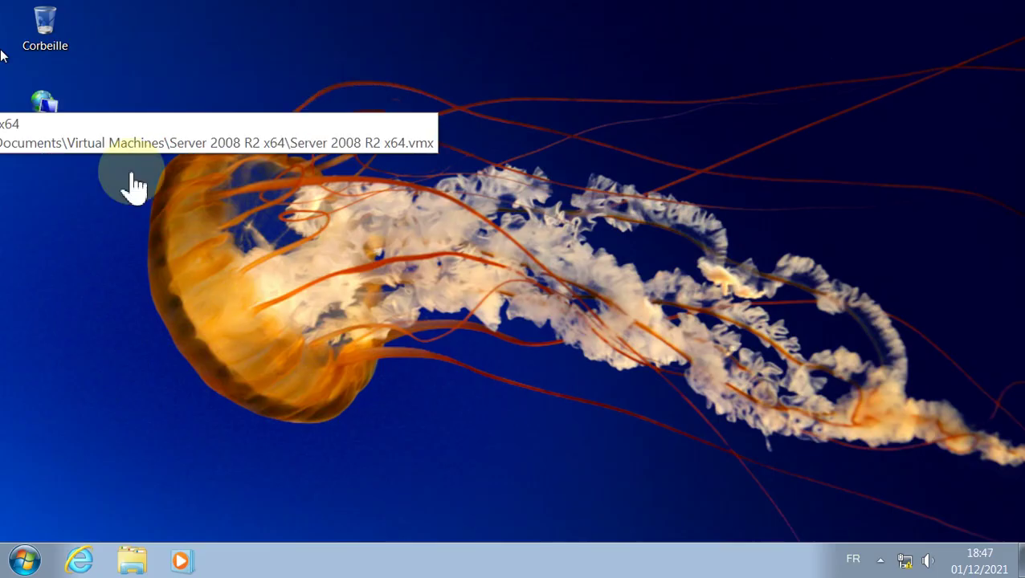
# On the employer1 client, browse the network to SERVEUR-CD and open its travaux share
pyautogui.click(26, 562)
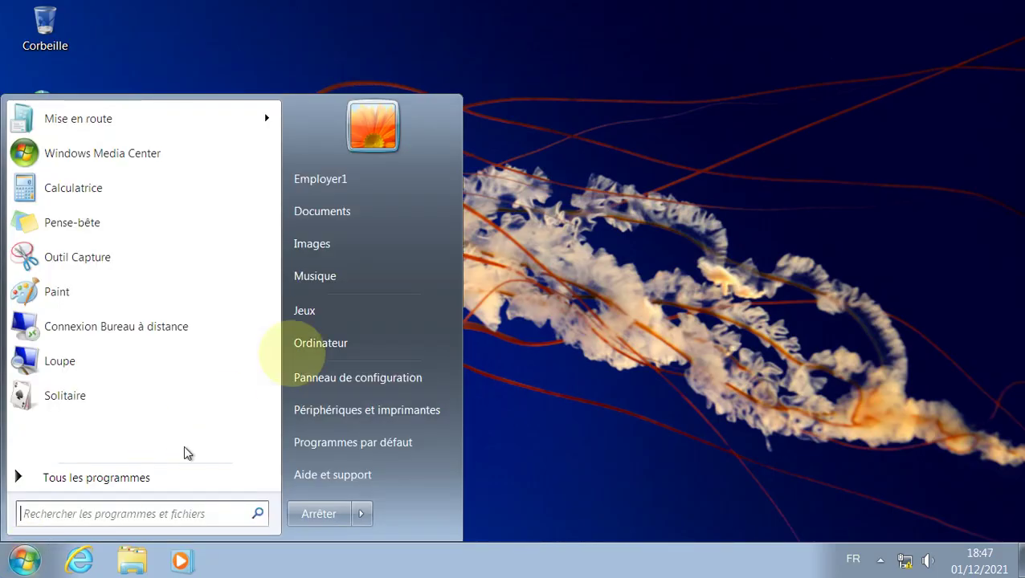
pyautogui.click(368, 350)
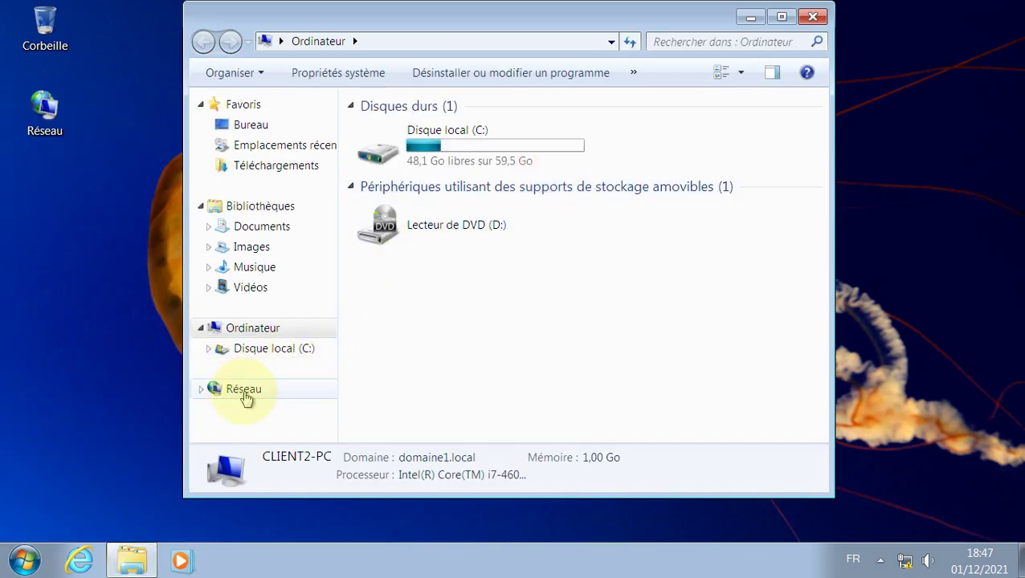
pyautogui.click(245, 390)
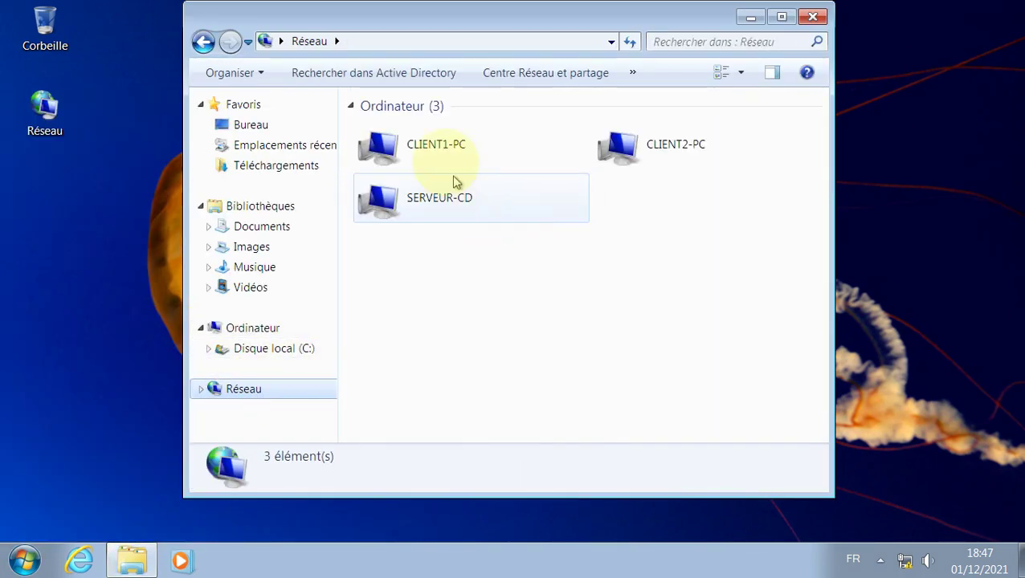
pyautogui.doubleClick(449, 213)
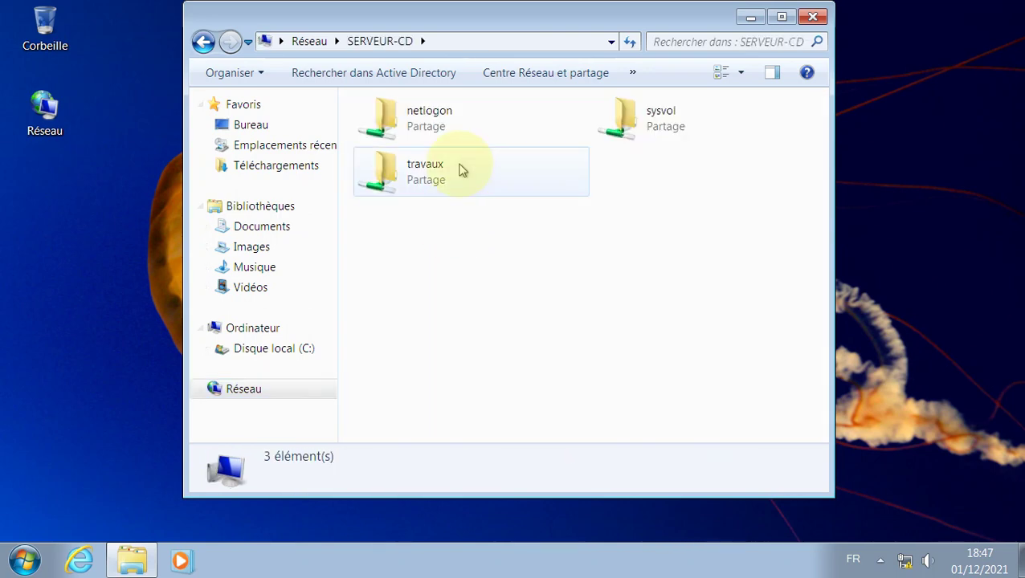
pyautogui.doubleClick(460, 170)
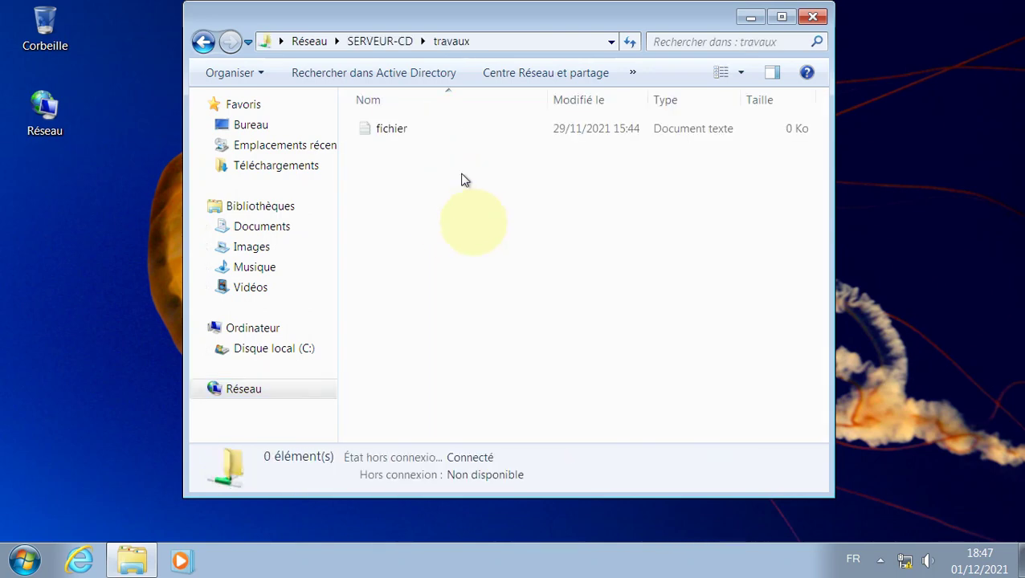
# View the text document fichier in the travaux share and close it without changes
pyautogui.click(388, 130)
pyautogui.doubleClick(389, 131)
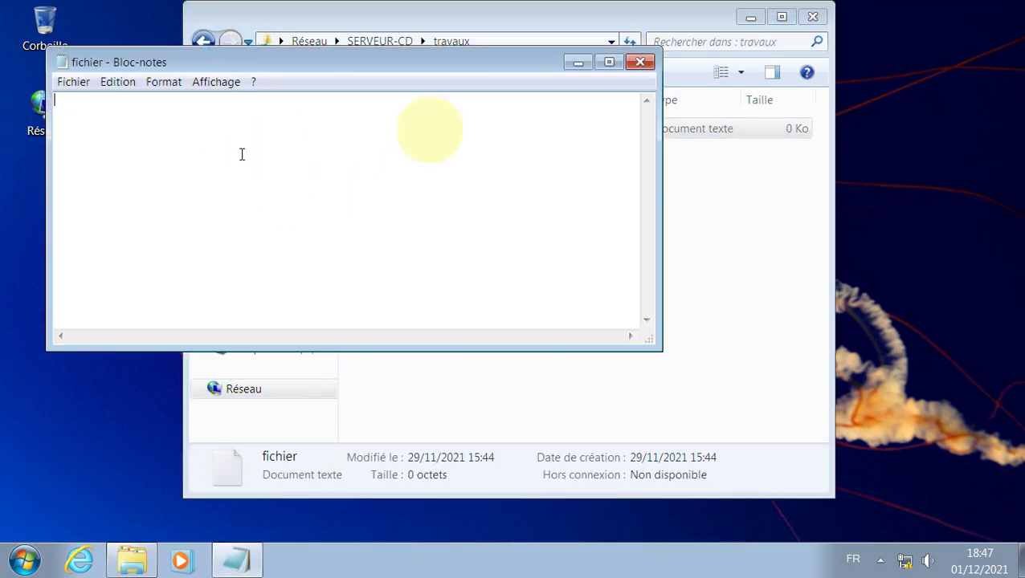
pyautogui.click(641, 62)
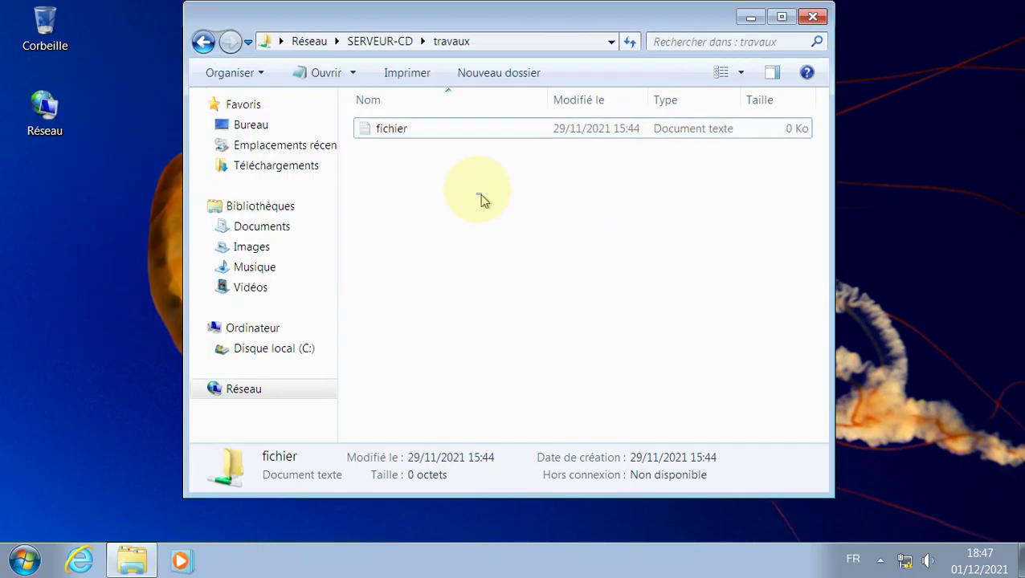
# Try to rename the text document fichier as "fichier perso" from the employer1 client, then cancel the attempt
pyautogui.click(409, 137)
pyautogui.click(416, 136)
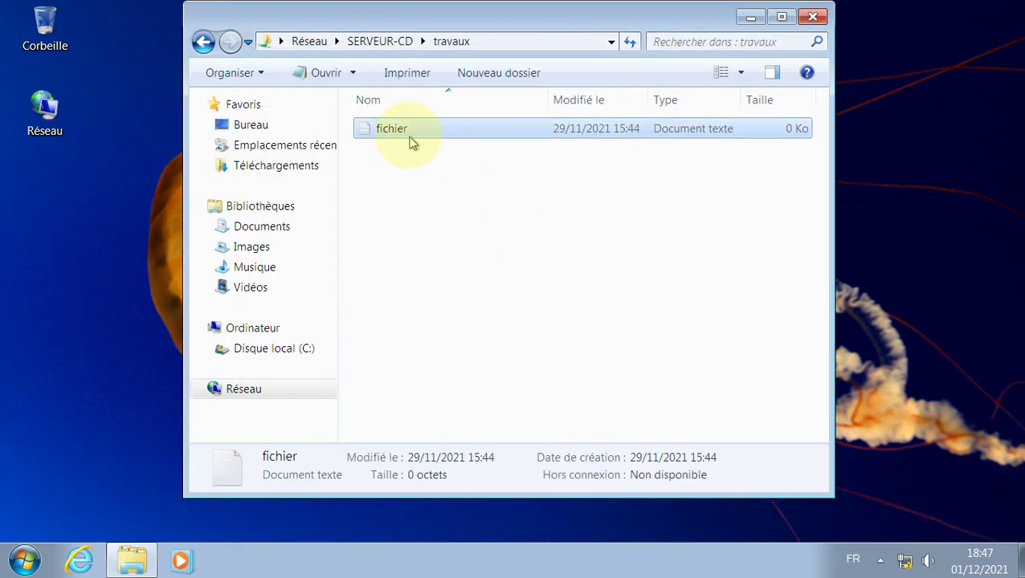
pyautogui.press('End')
pyautogui.write('perso')
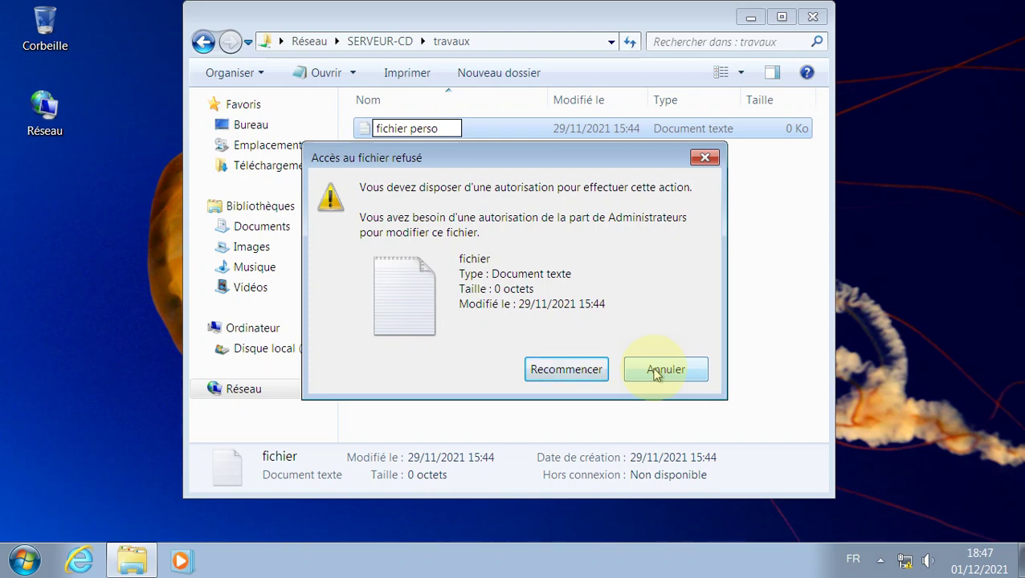
pyautogui.click(656, 371)
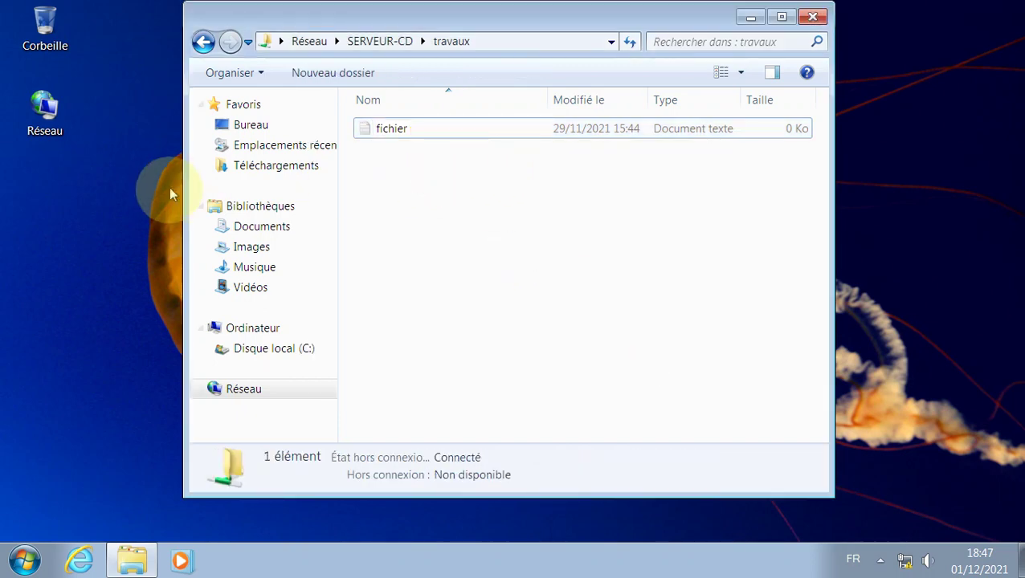
# Switch to the other Windows 7 client virtual machine and check which account is signed in
pyautogui.click(117, 211)
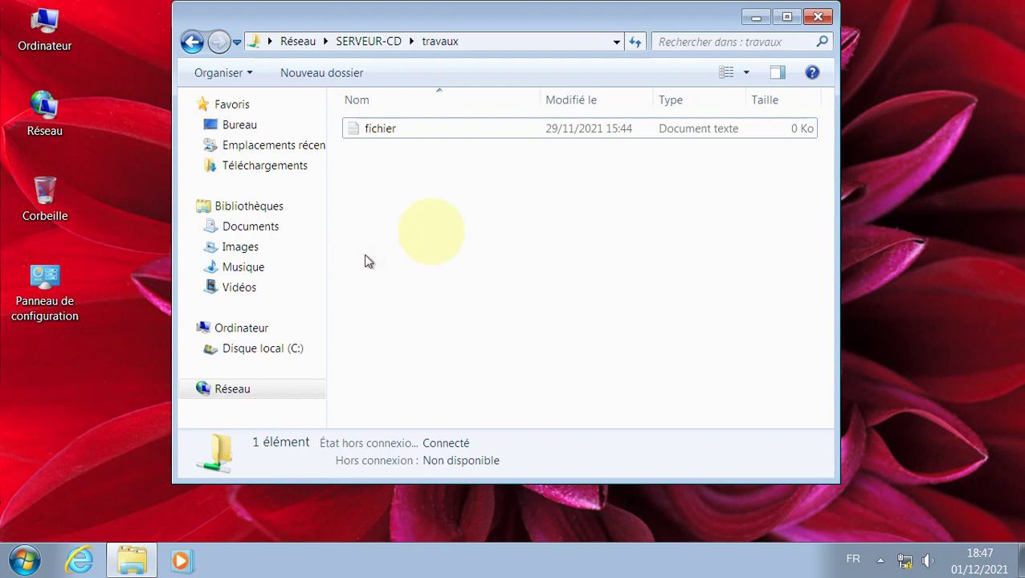
pyautogui.click(24, 562)
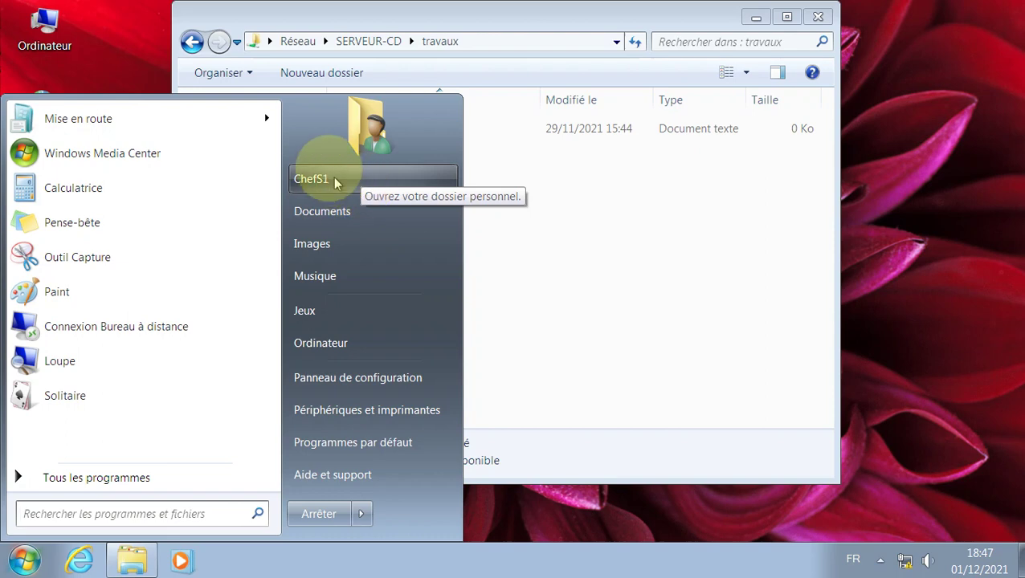
pyautogui.click(542, 205)
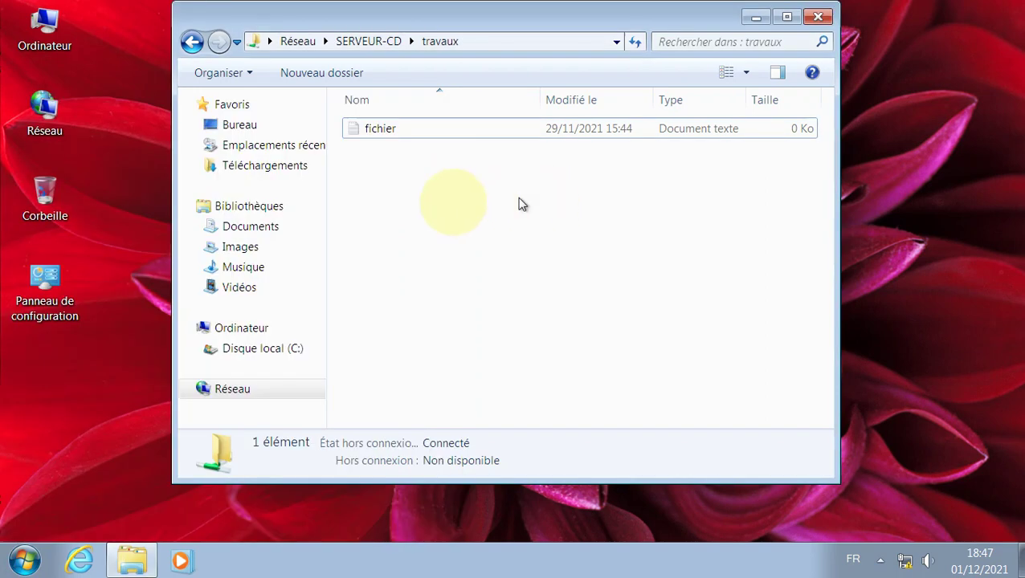
# Try to rename the text document fichier as "fichier perso" from the chefs1 client, then cancel the attempt
pyautogui.click(394, 133)
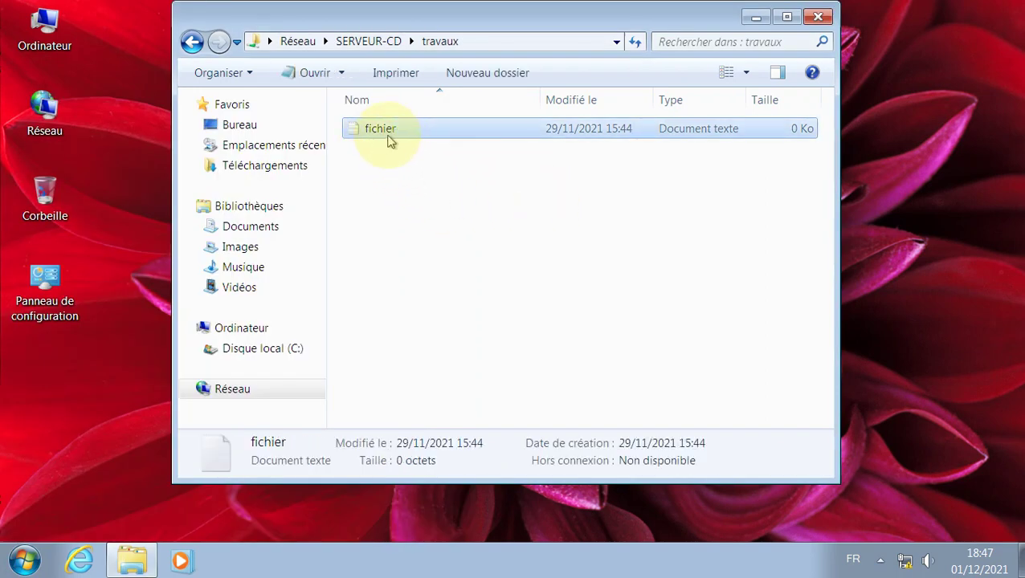
pyautogui.click(402, 129)
pyautogui.press('End')
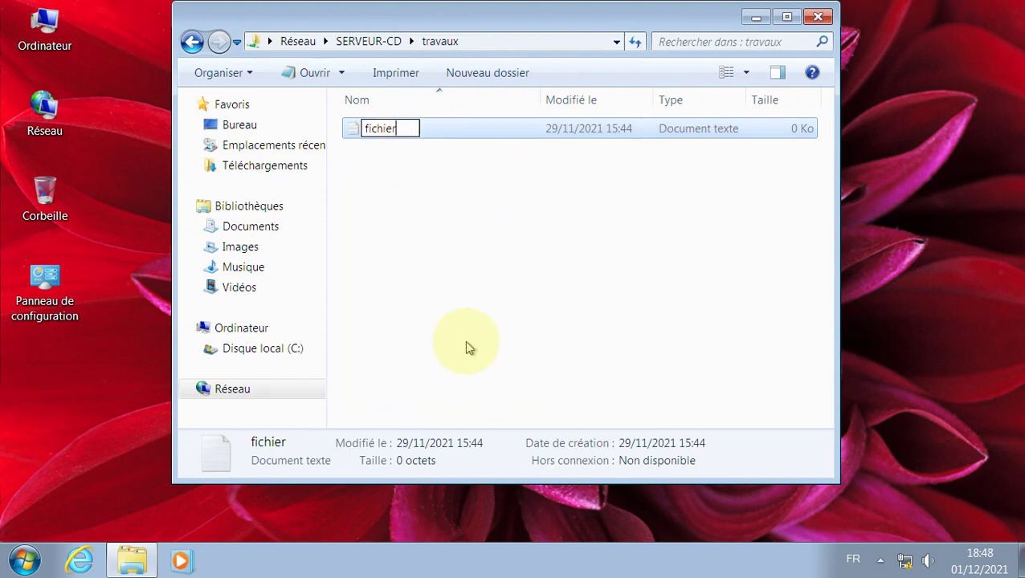
pyautogui.write('perso')
pyautogui.press('Return')
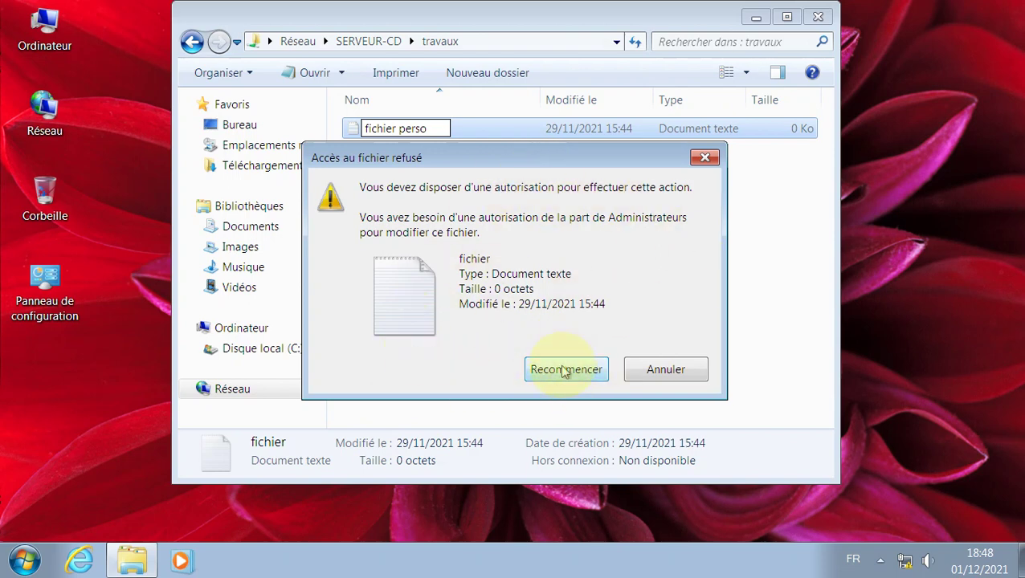
pyautogui.click(663, 371)
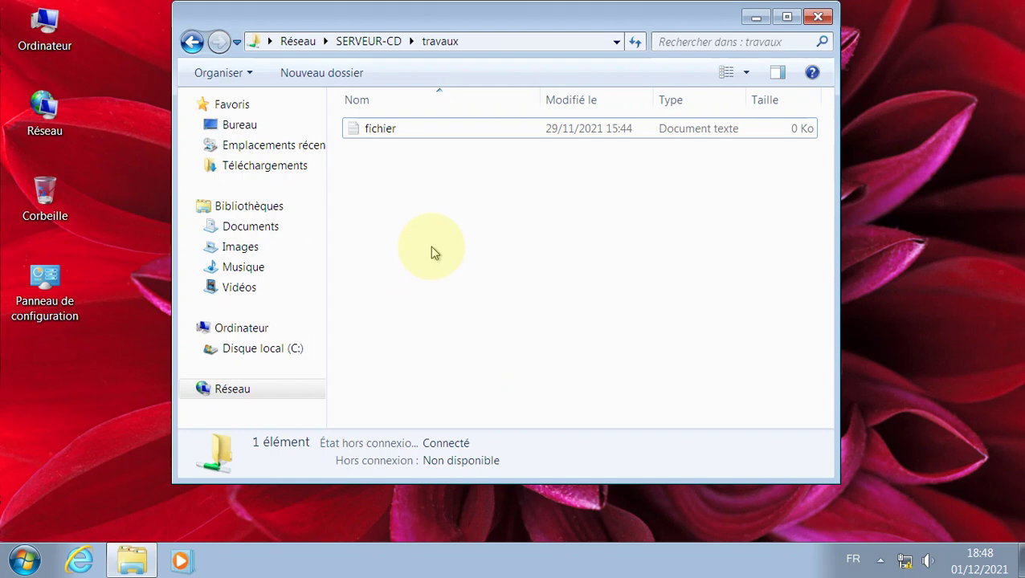
# Switch to the Server 2008 R2 virtual machine and review the sharing and security properties of C:\travaux without changes
pyautogui.click(4, 165)
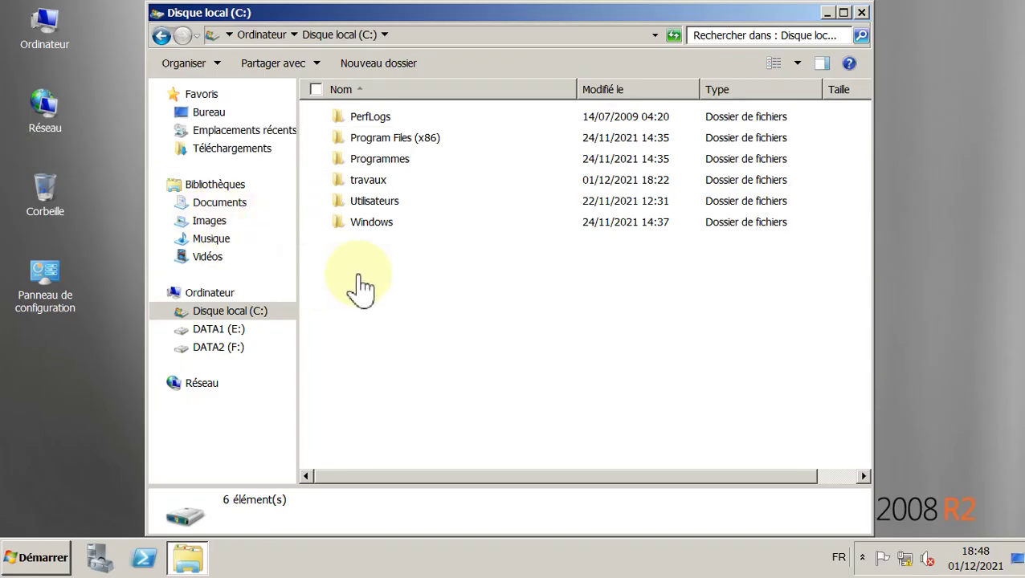
pyautogui.click(377, 183)
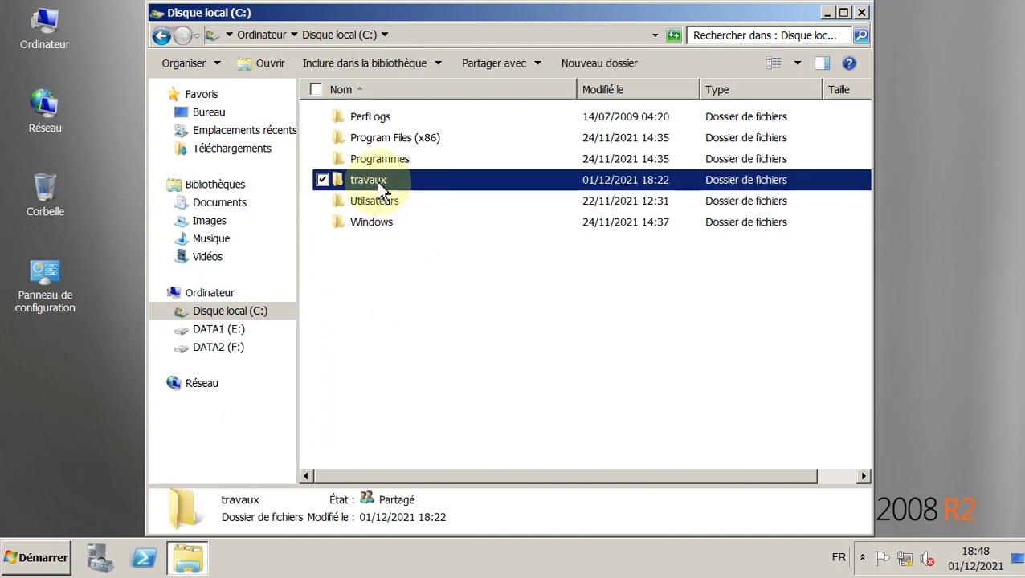
pyautogui.rightClick(381, 191)
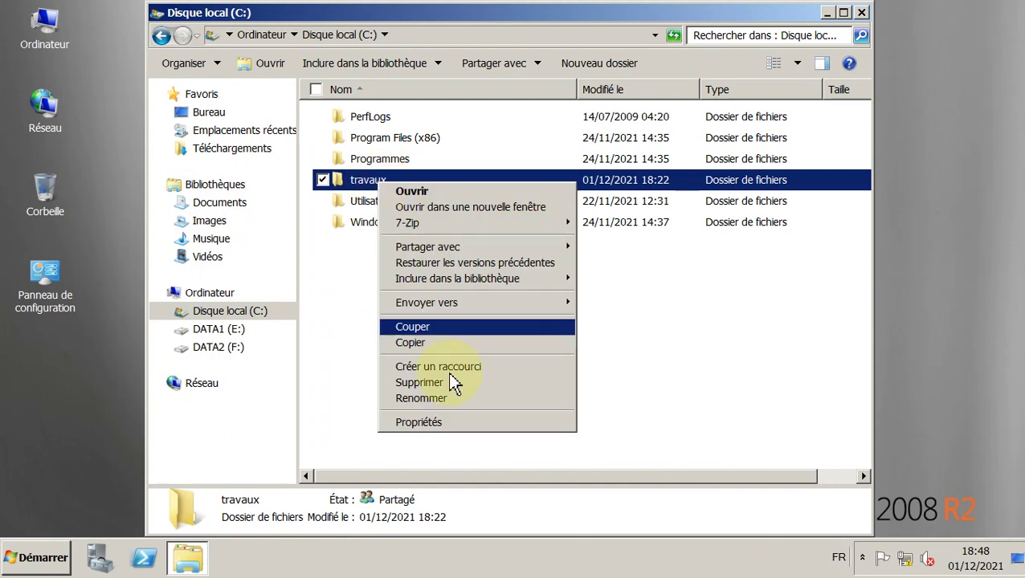
pyautogui.click(429, 420)
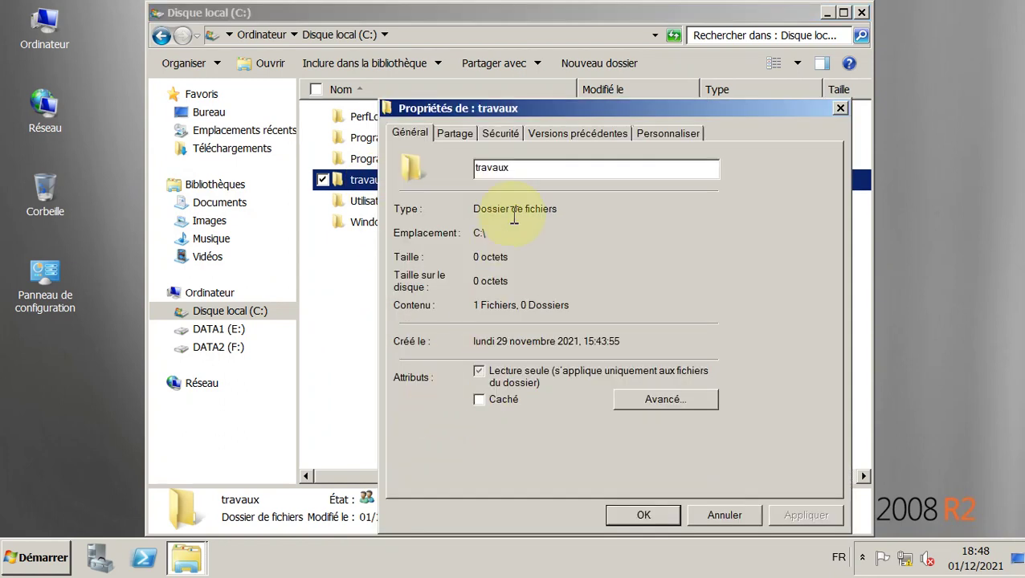
pyautogui.click(461, 138)
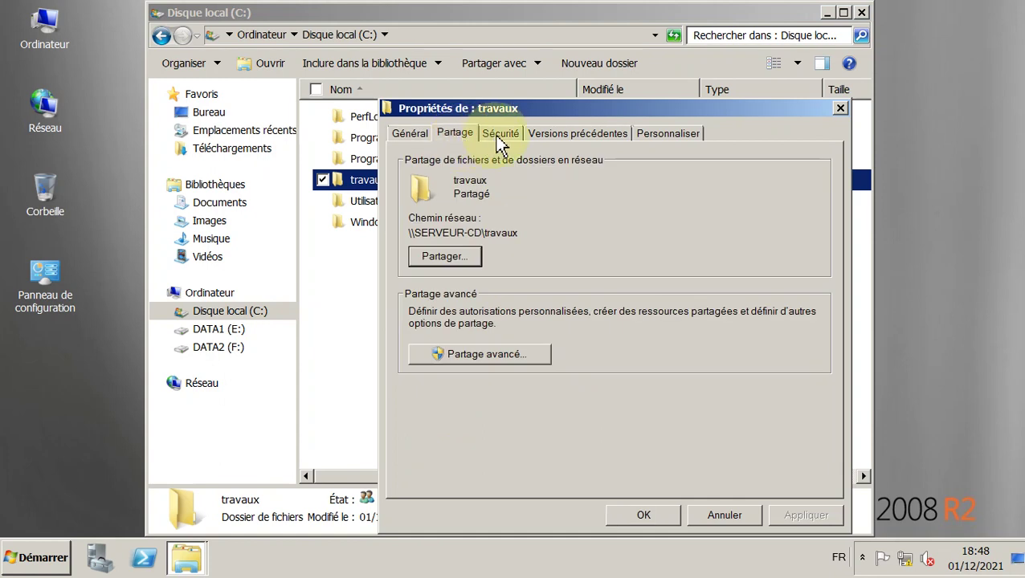
pyautogui.click(502, 137)
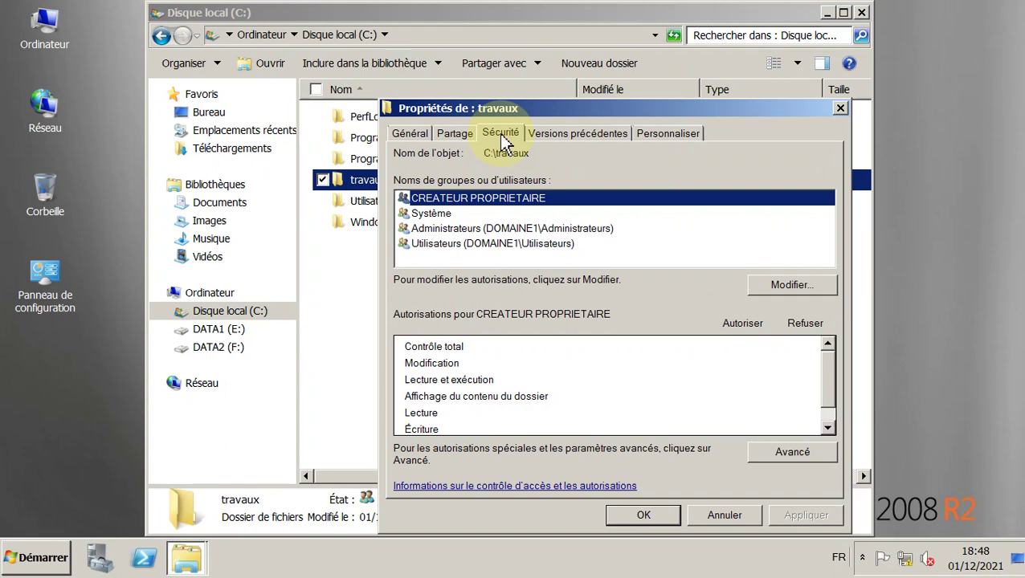
pyautogui.click(454, 138)
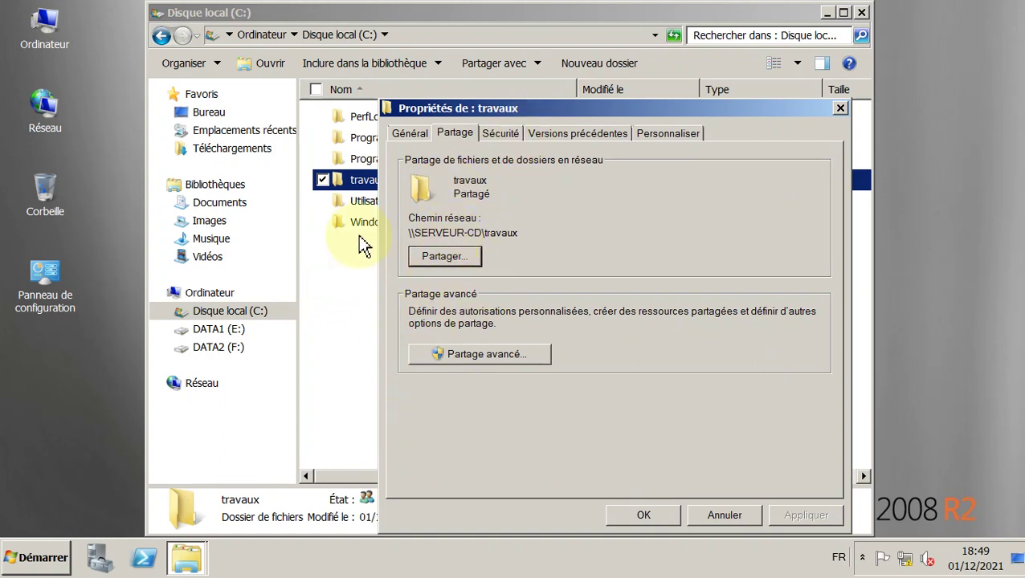
pyautogui.click(726, 517)
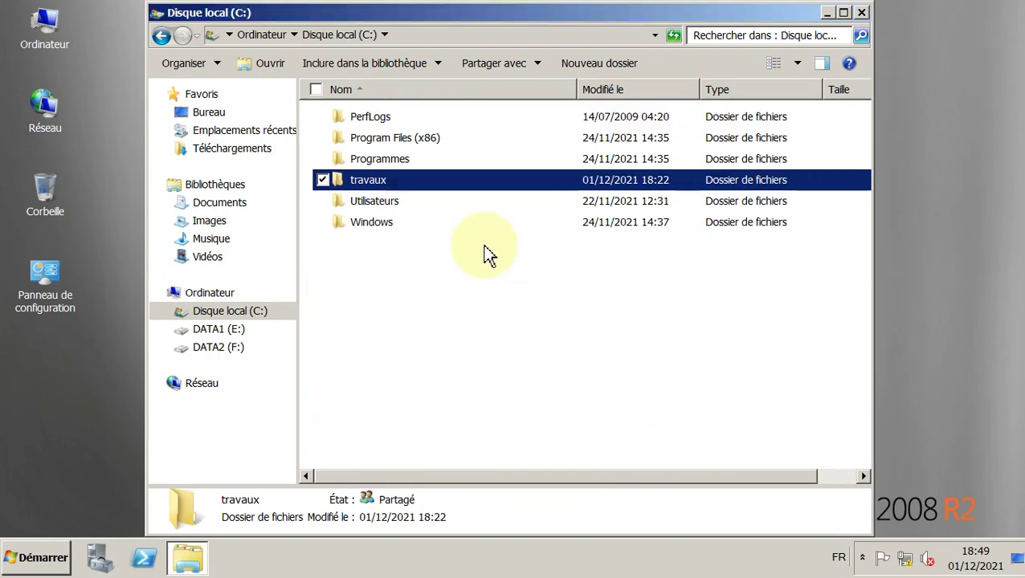
# Open the travaux folder on the server and view the properties of fichier.txt without changing them
pyautogui.doubleClick(381, 181)
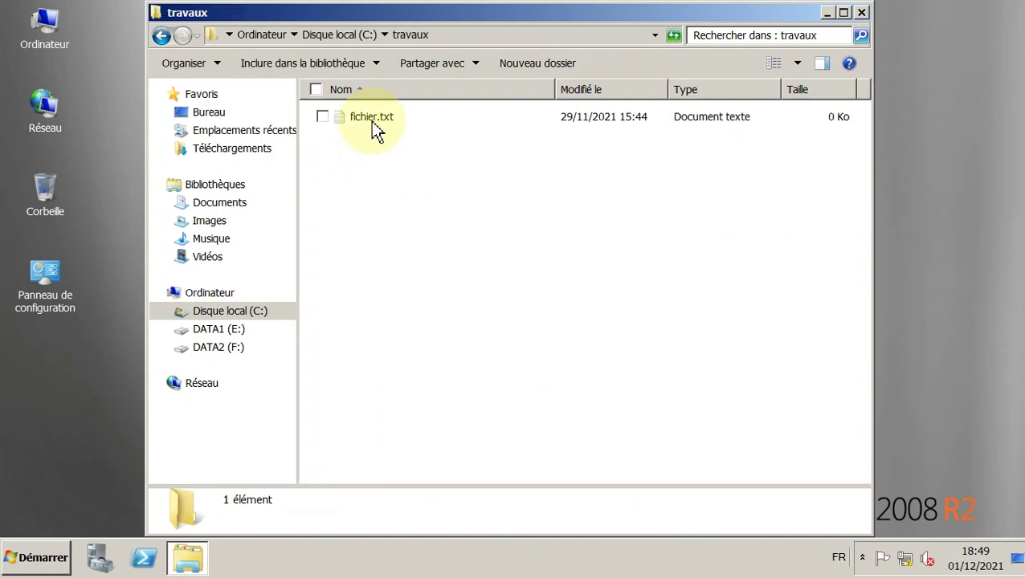
pyautogui.click(371, 122)
pyautogui.rightClick(373, 120)
pyautogui.click(448, 374)
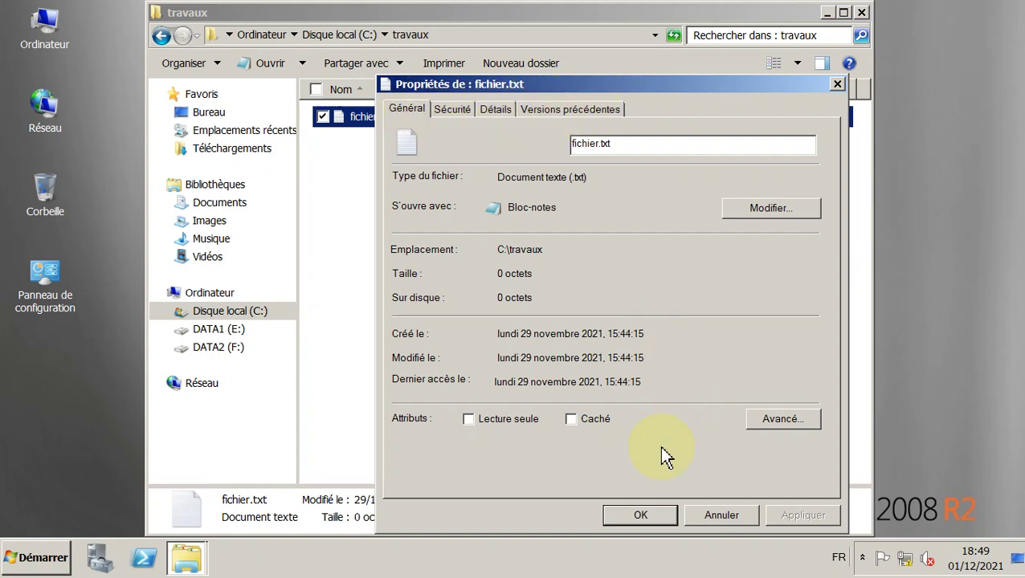
pyautogui.click(711, 516)
pyautogui.click(431, 189)
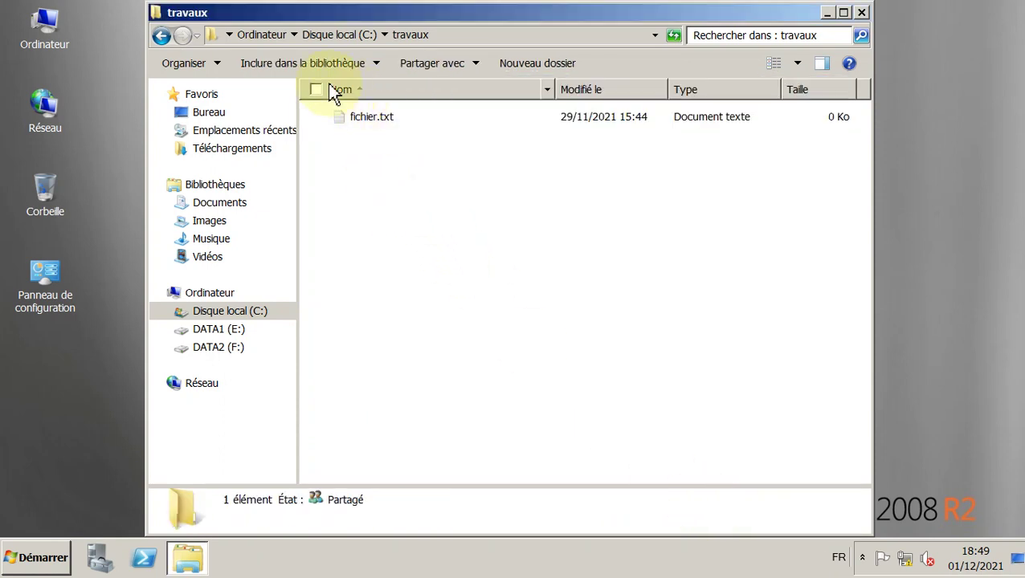
# Return to the C: drive, reopen the travaux folder's properties and compare its sharing settings with its security permissions
pyautogui.click(161, 35)
pyautogui.rightClick(371, 182)
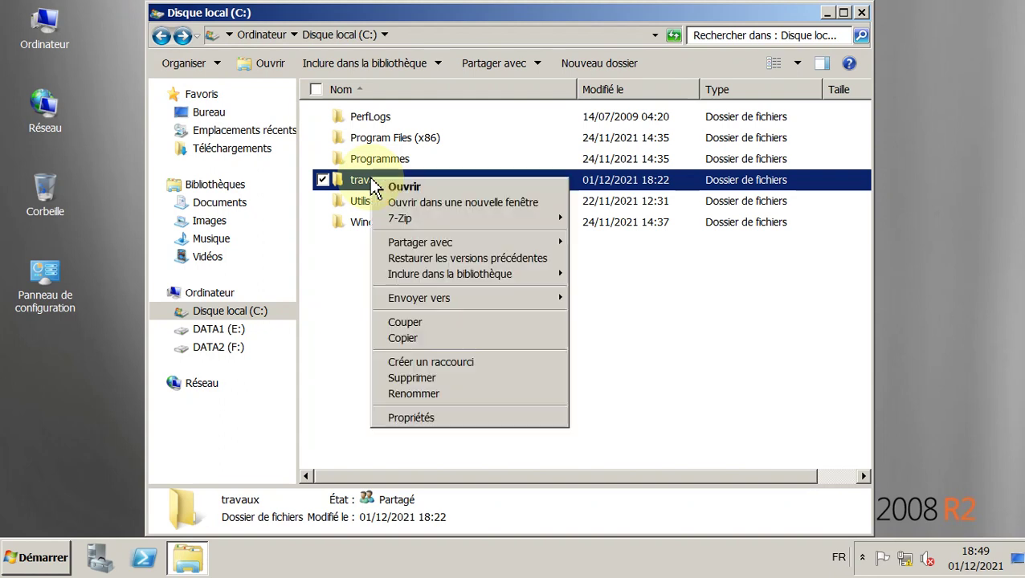
pyautogui.click(445, 424)
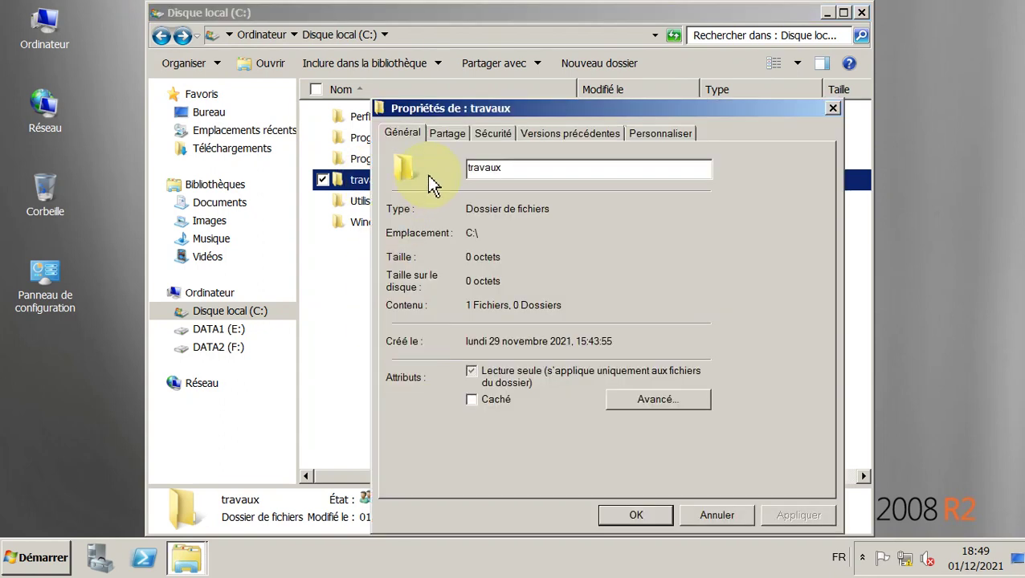
pyautogui.click(493, 134)
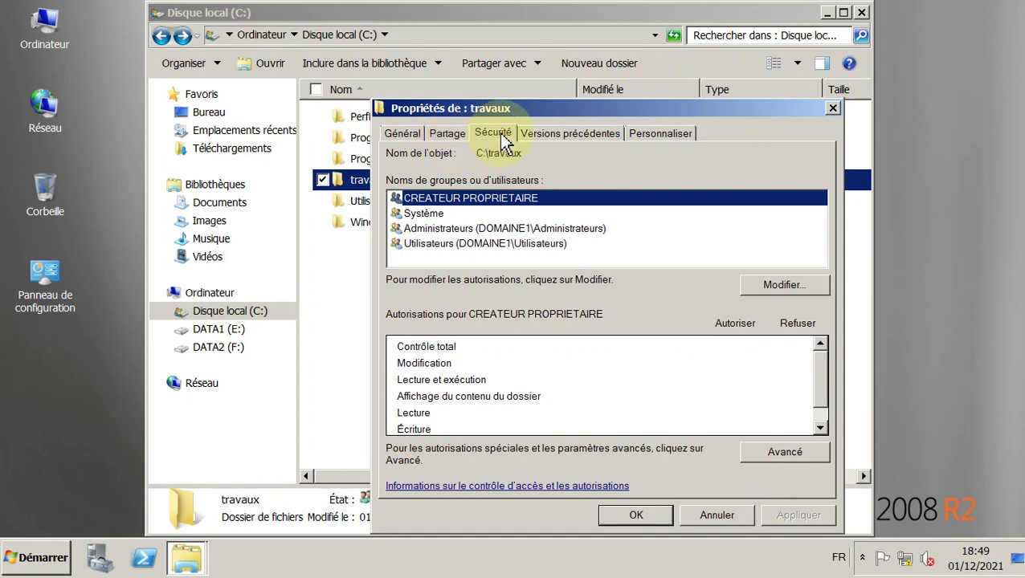
pyautogui.click(449, 140)
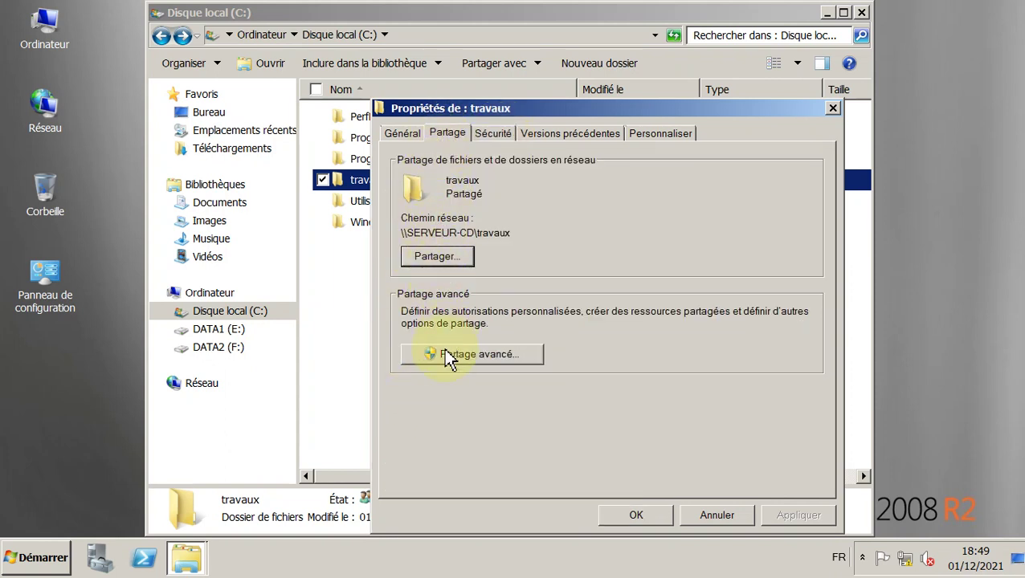
pyautogui.click(495, 143)
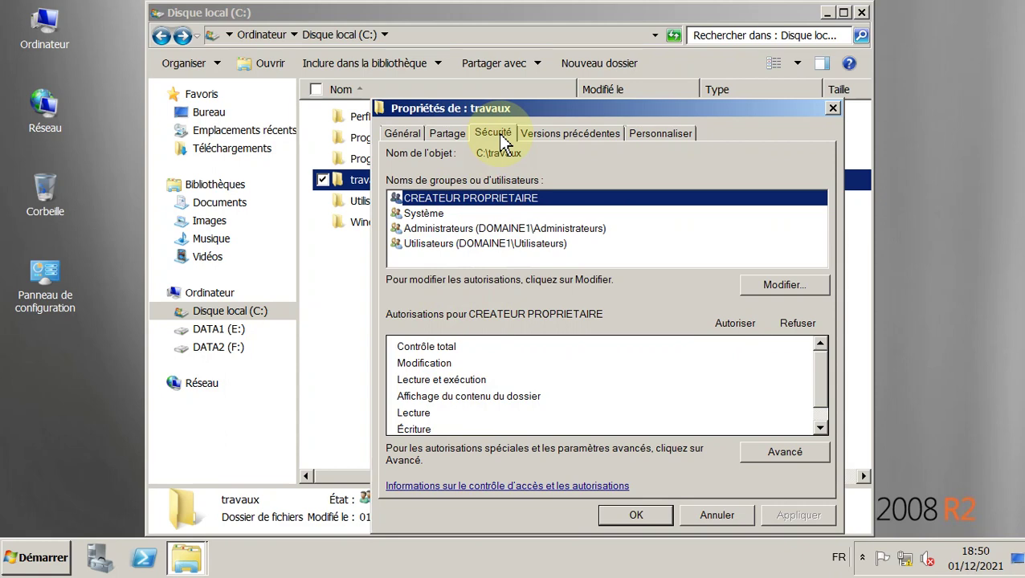
pyautogui.click(458, 138)
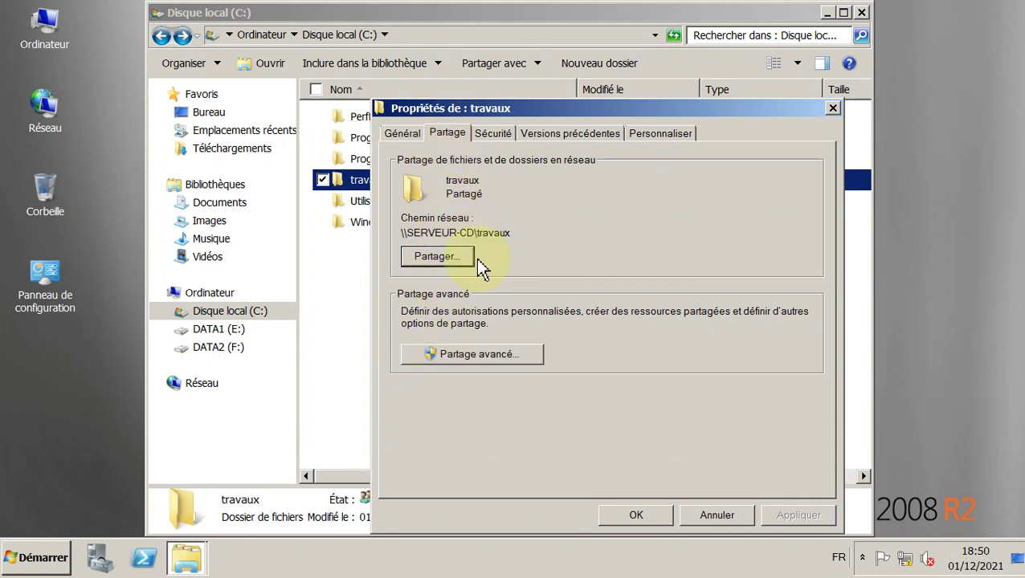
pyautogui.click(496, 137)
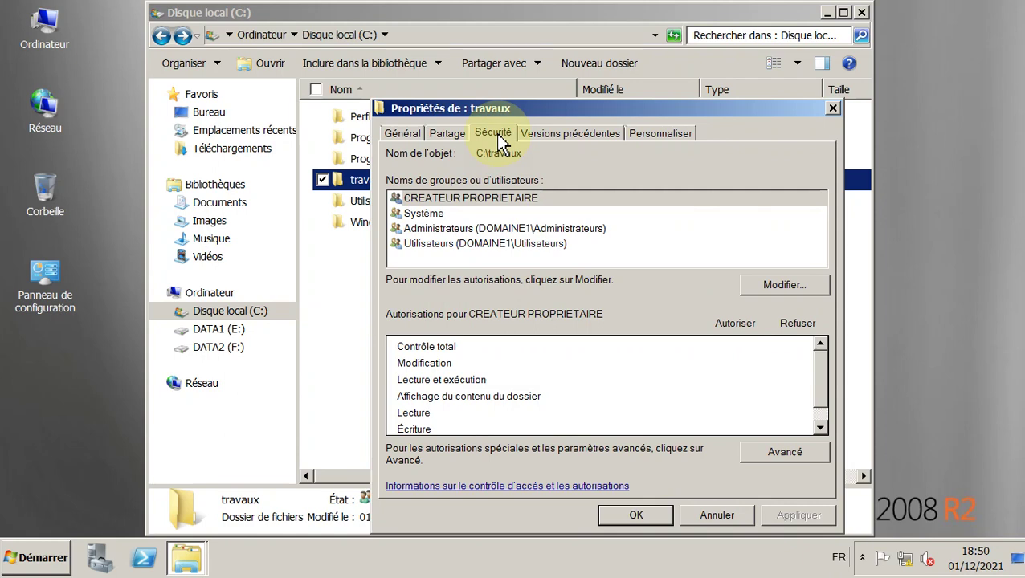
# Close the travaux properties, open the folder and review the security permissions of fichier.txt without changing them
pyautogui.click(832, 110)
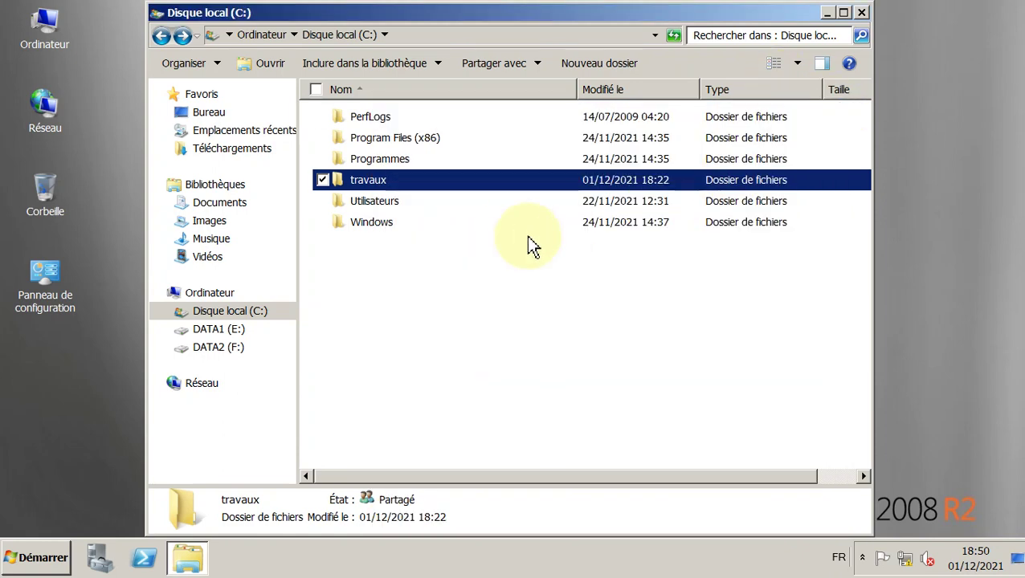
pyautogui.doubleClick(431, 180)
pyautogui.click(382, 119)
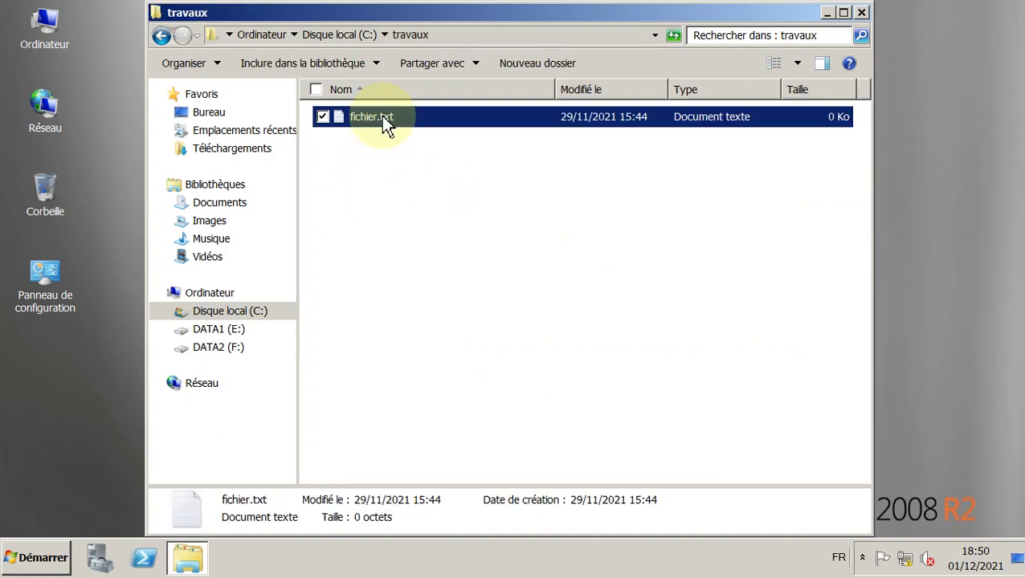
pyautogui.rightClick(381, 118)
pyautogui.click(490, 375)
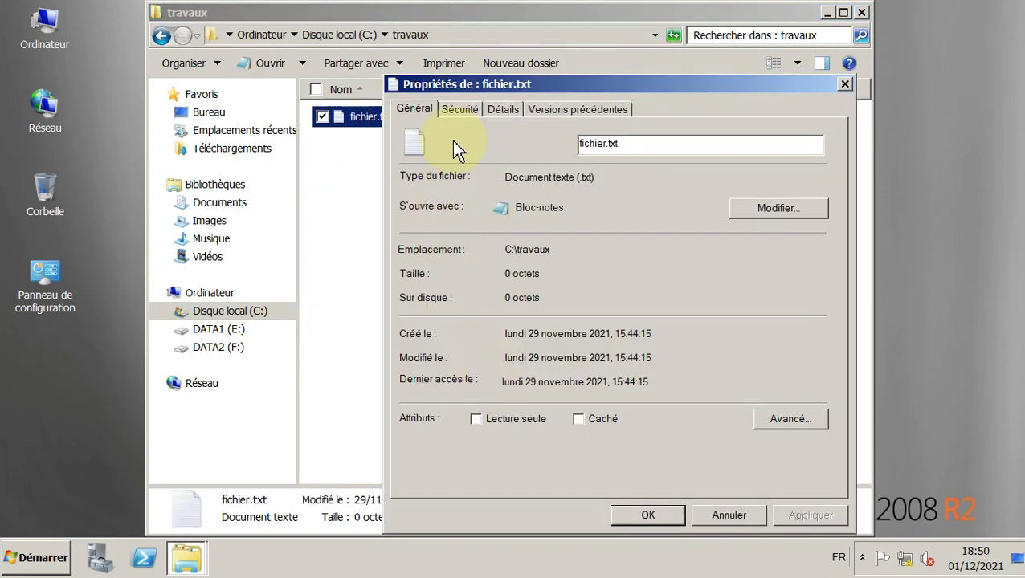
pyautogui.click(466, 112)
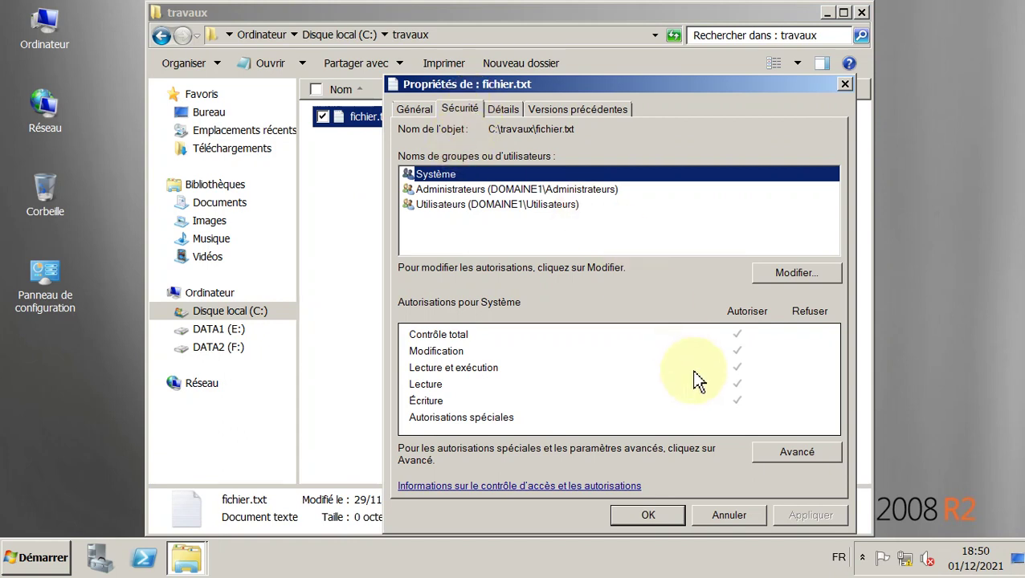
pyautogui.click(749, 514)
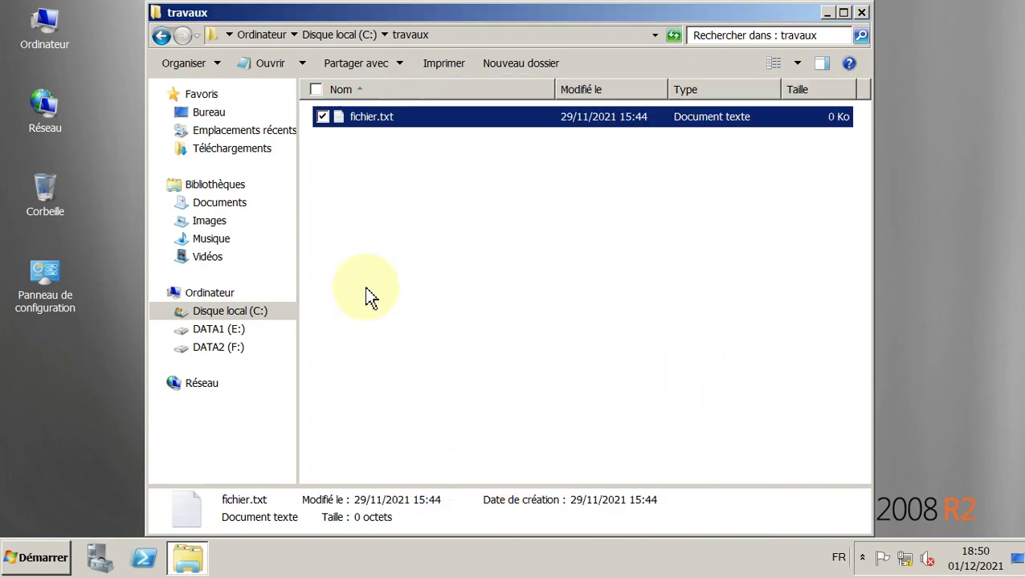
pyautogui.click(393, 205)
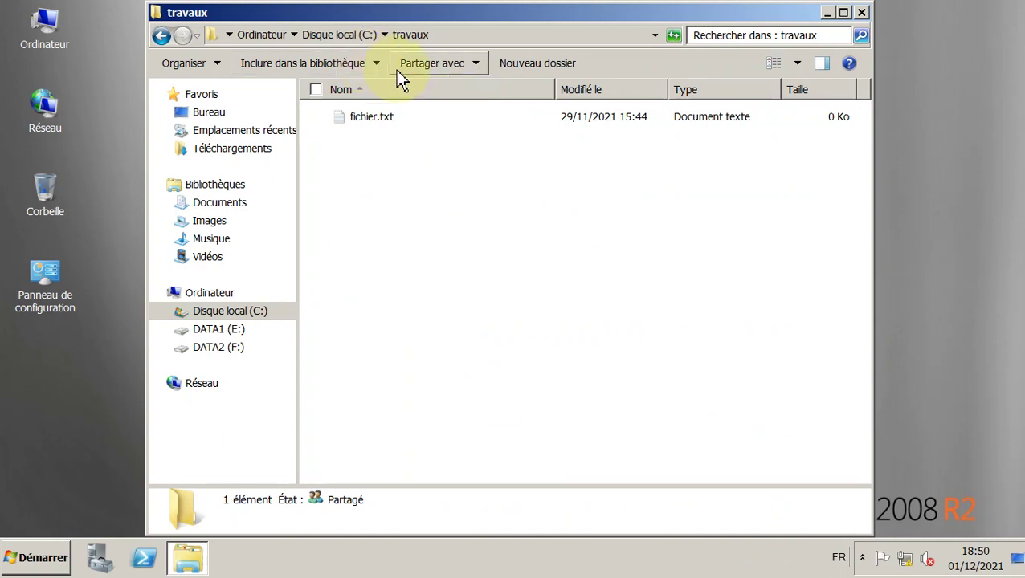
# Return to the C: drive and review the advanced sharing permissions of the travaux folder for Gchefservice, cancelling without changes
pyautogui.click(343, 35)
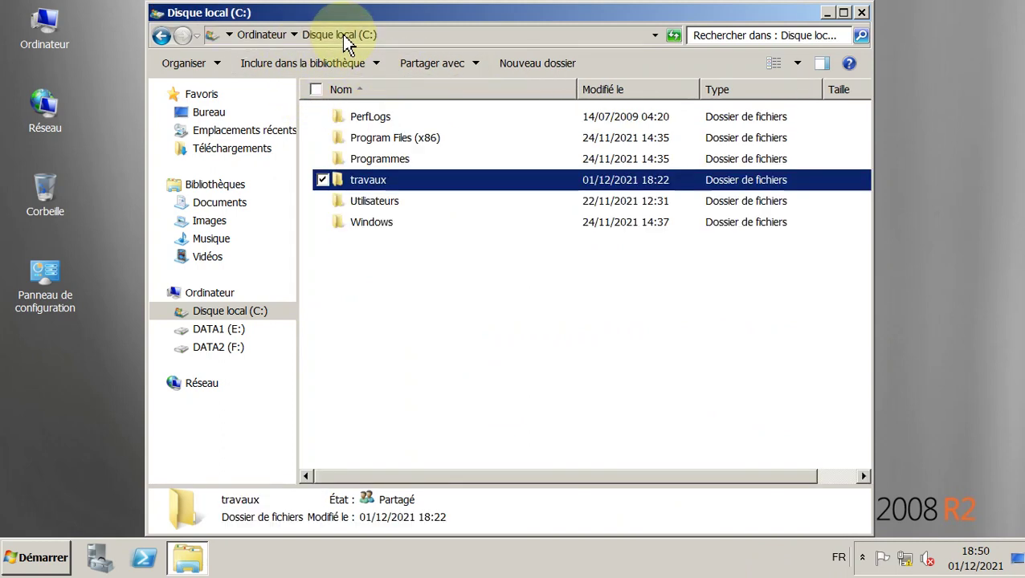
pyautogui.rightClick(374, 184)
pyautogui.click(438, 423)
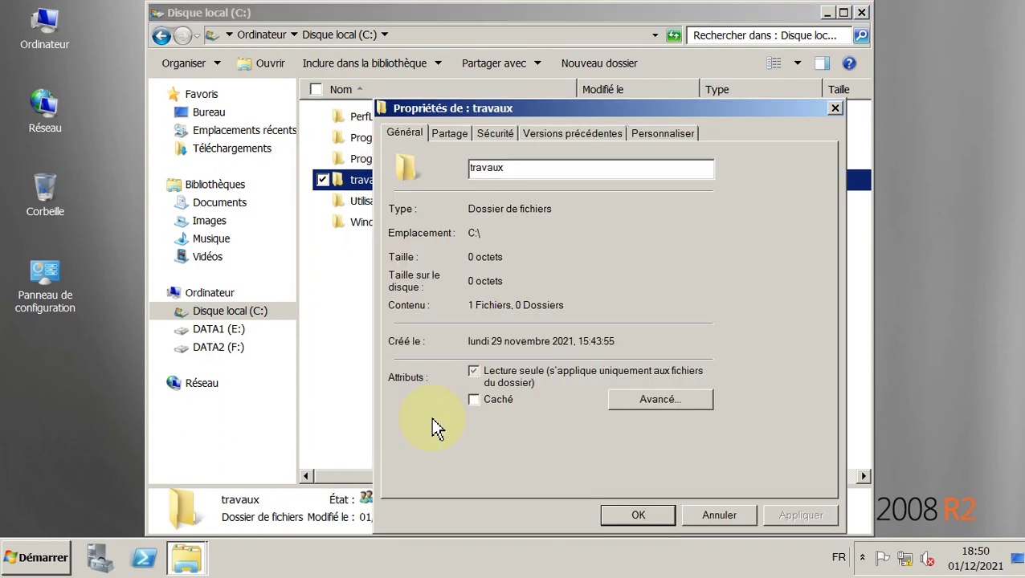
pyautogui.click(448, 138)
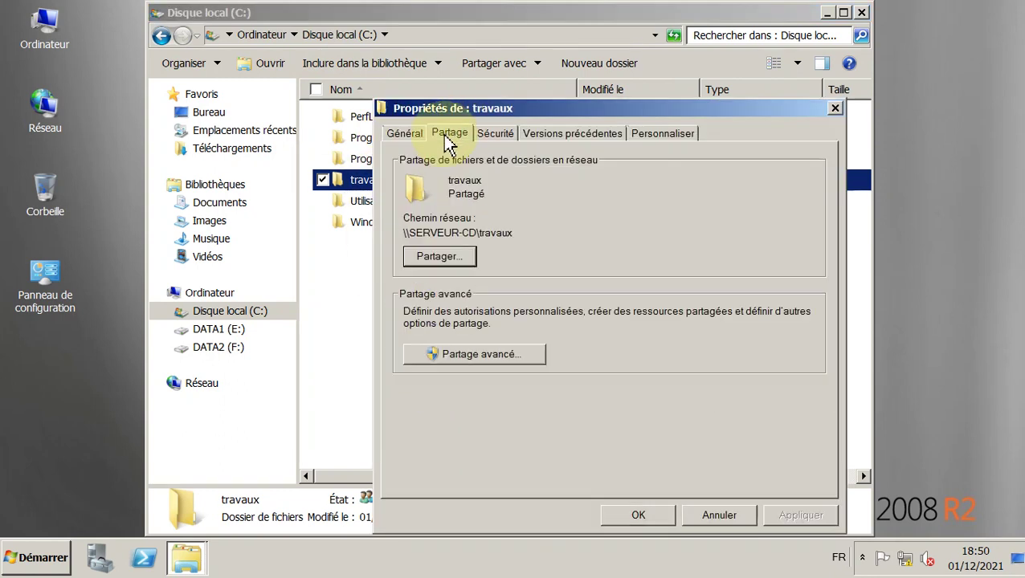
pyautogui.click(471, 361)
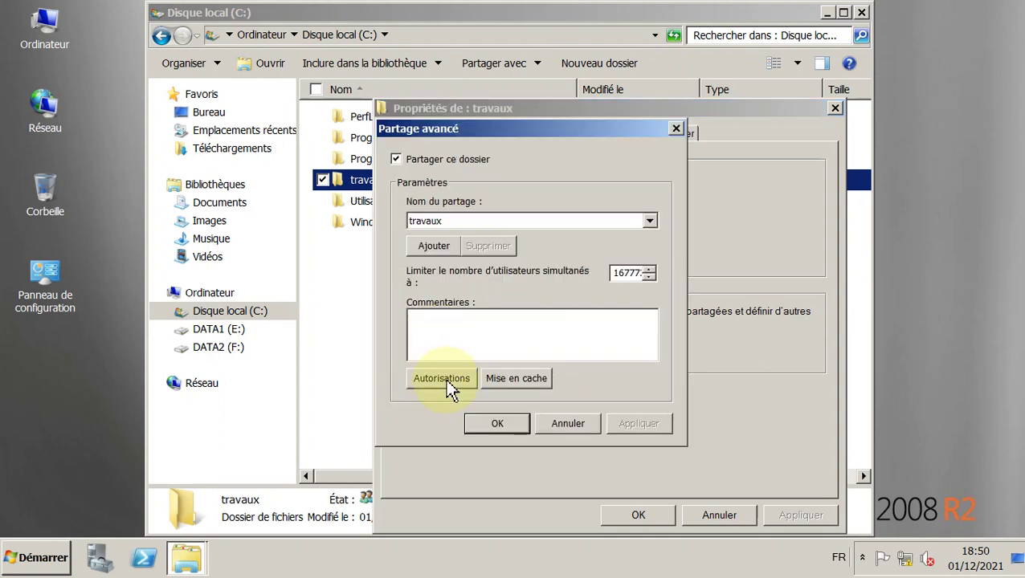
pyautogui.click(445, 377)
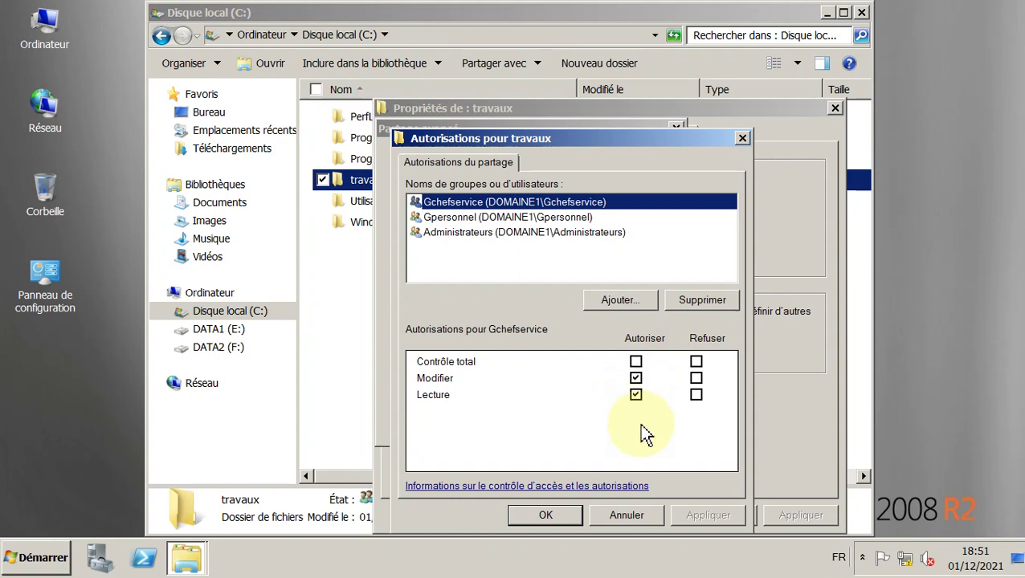
pyautogui.click(646, 518)
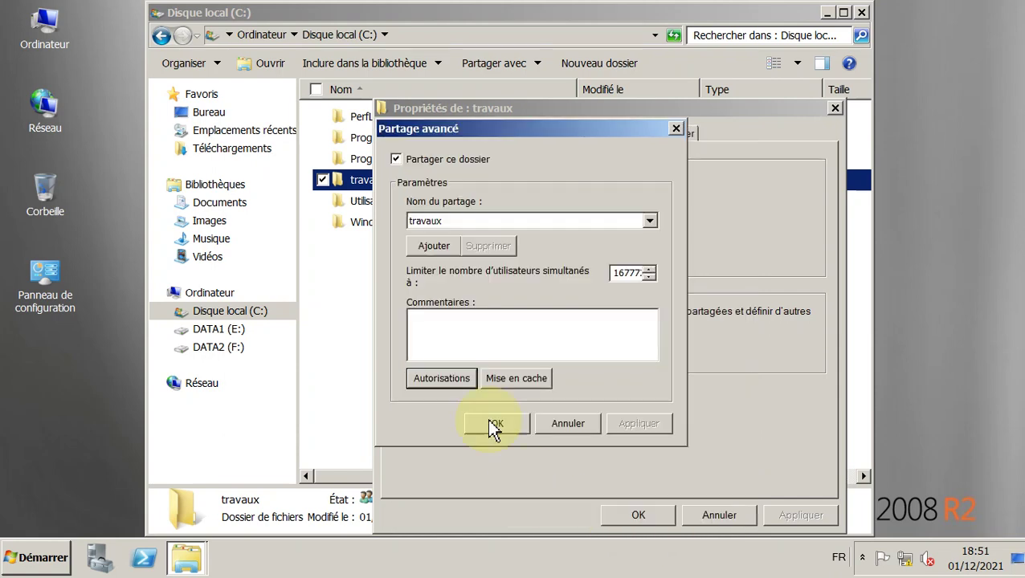
pyautogui.click(571, 426)
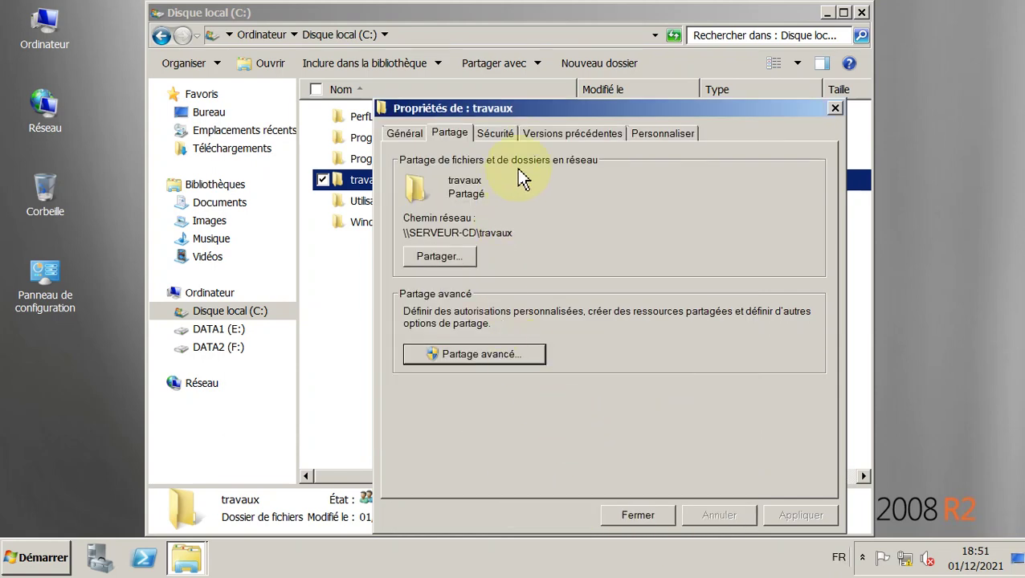
# Examine the NTFS permissions of CREATEUR PROPRIETAIRE on C:\travaux, including the special permissions, and close the properties
pyautogui.click(497, 134)
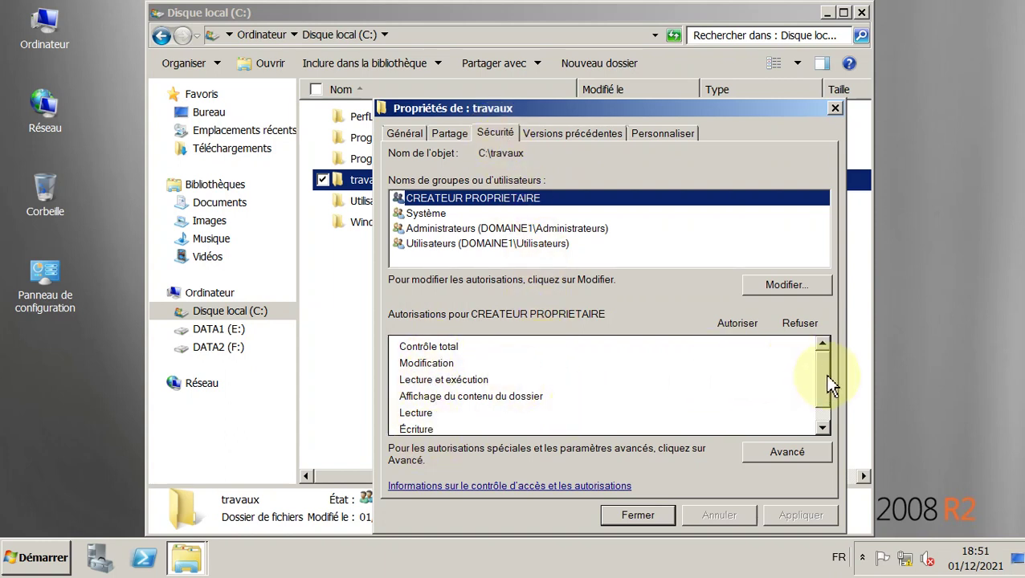
pyautogui.click(411, 347)
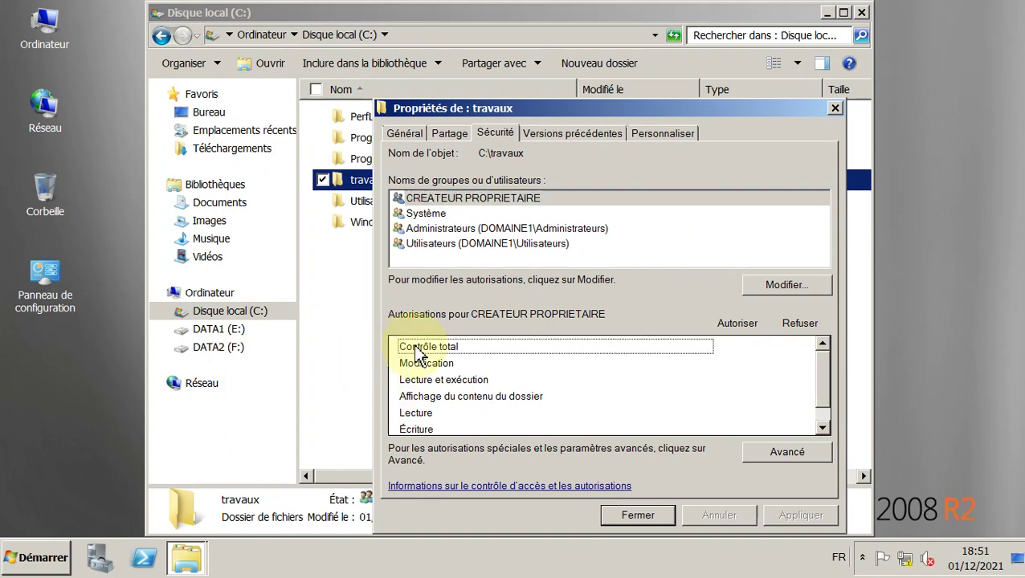
pyautogui.click(451, 363)
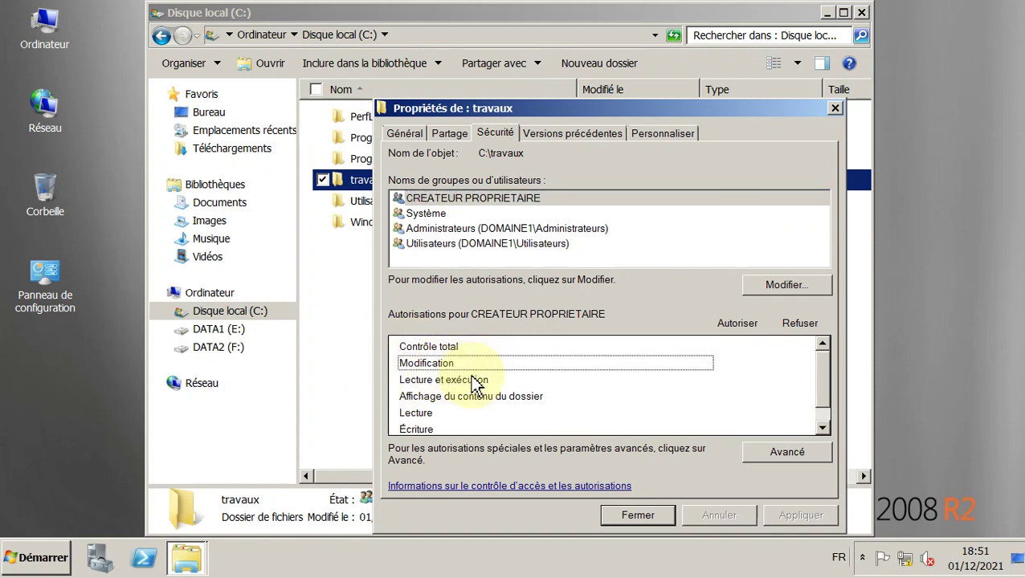
pyautogui.click(475, 381)
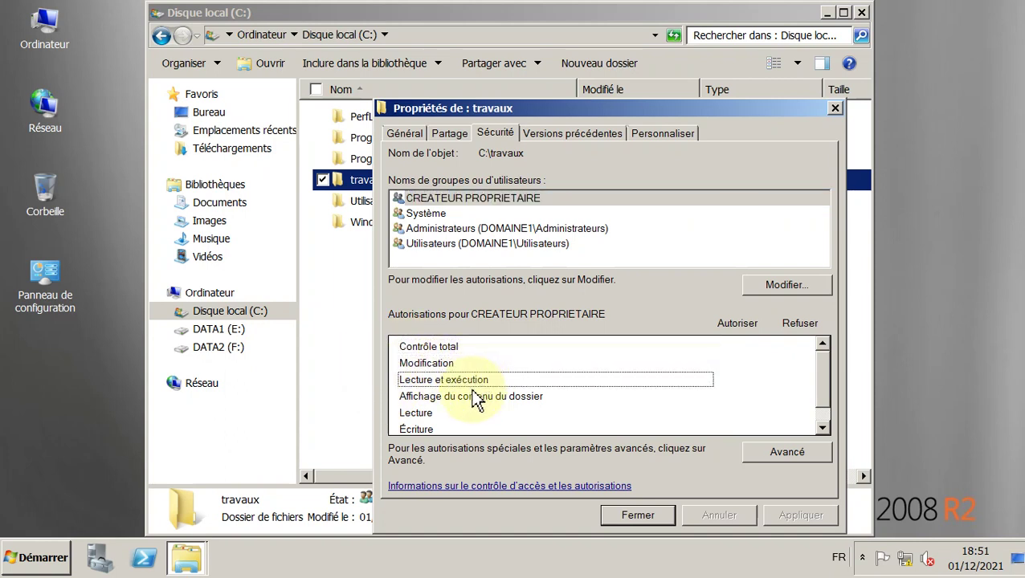
pyautogui.click(477, 398)
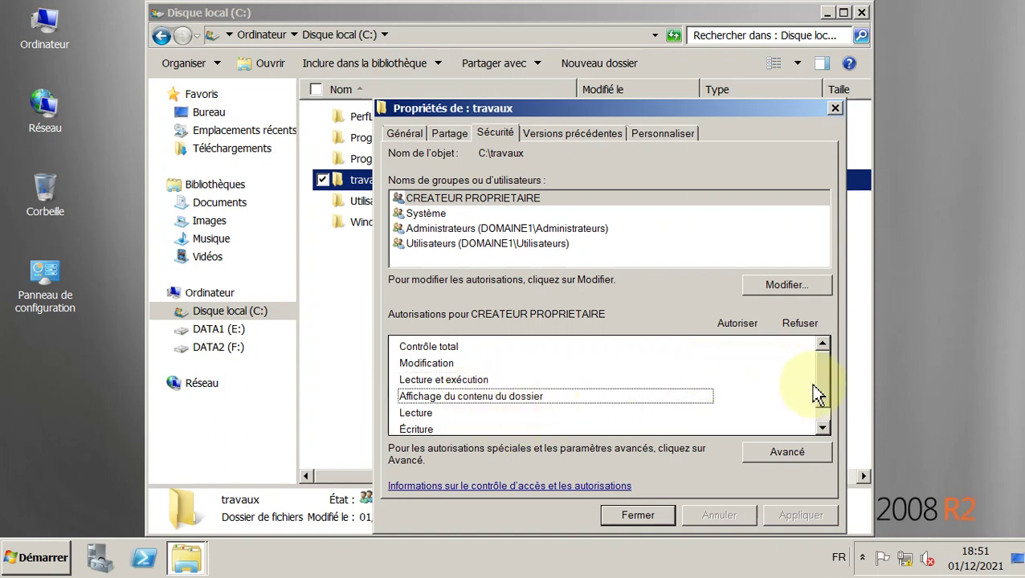
pyautogui.moveTo(823, 393); pyautogui.dragTo(828, 416)
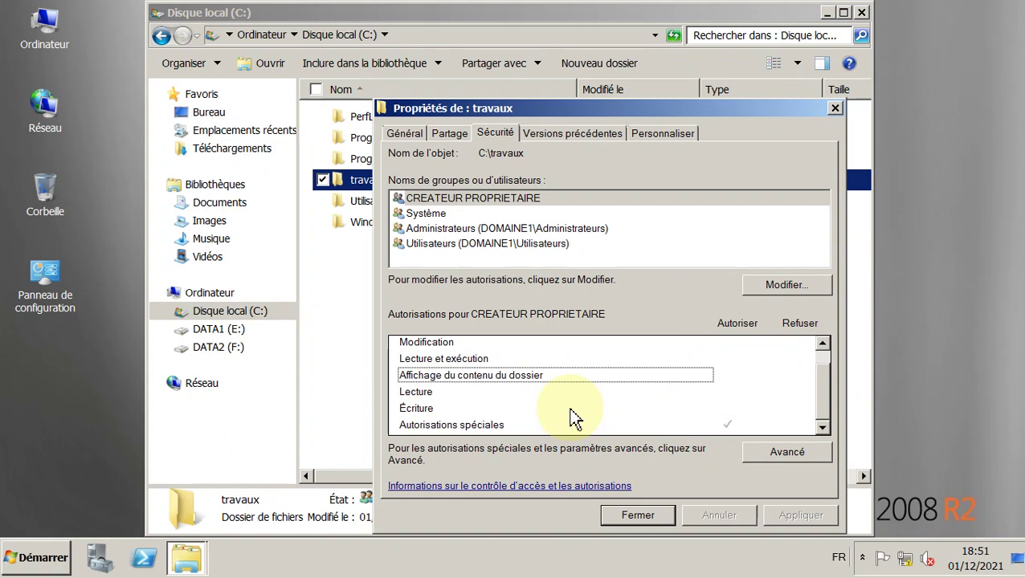
pyautogui.click(644, 520)
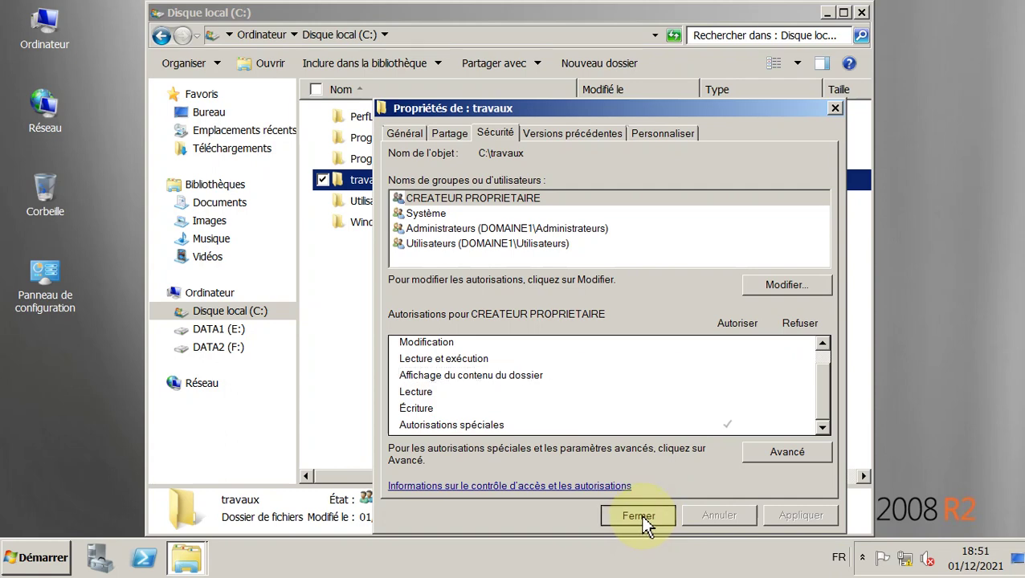
pyautogui.click(426, 294)
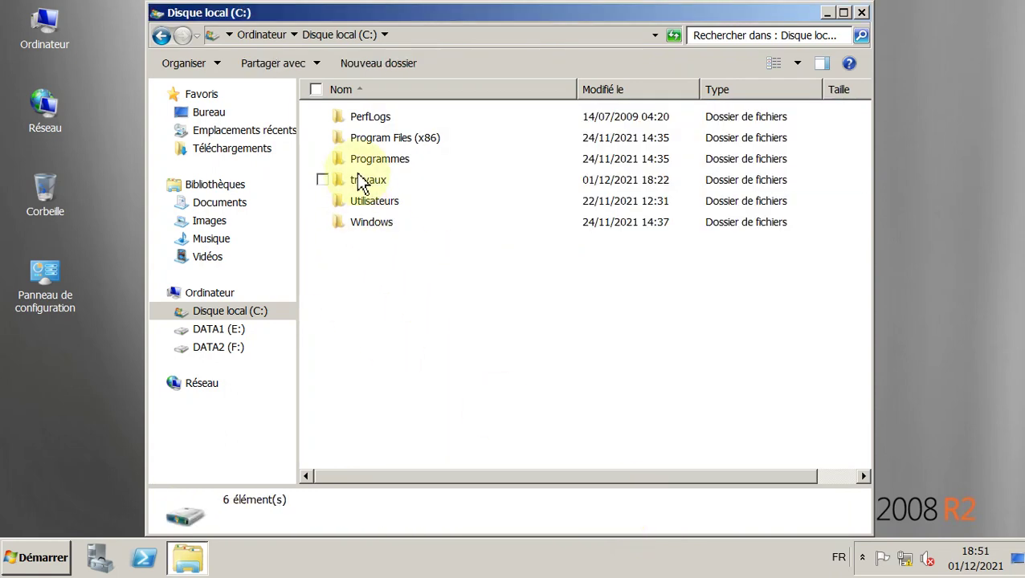
# Reopen the travaux folder's properties, compare its security and sharing settings, and cancel without changes
pyautogui.click(384, 189)
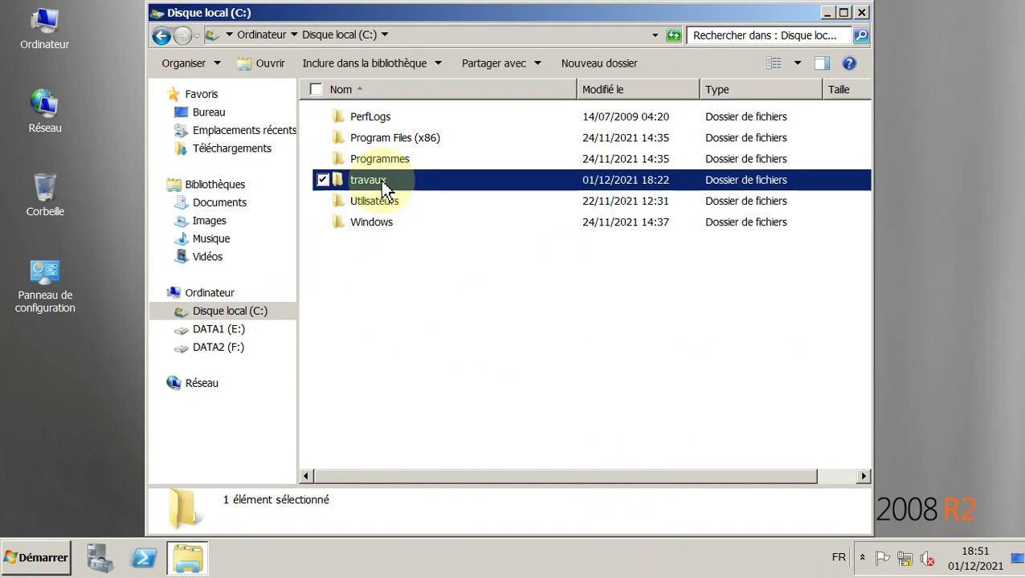
pyautogui.rightClick(384, 186)
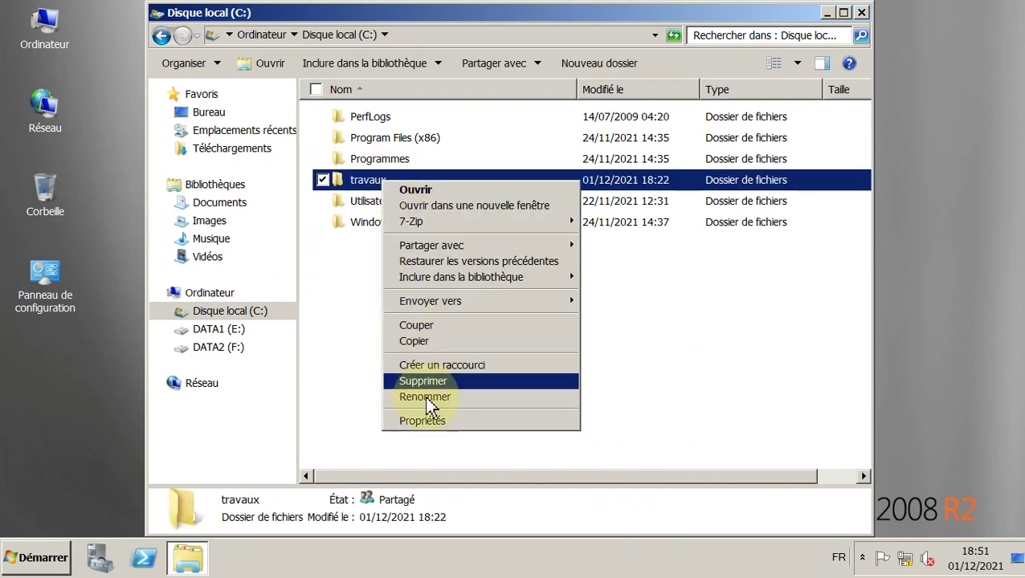
pyautogui.click(449, 422)
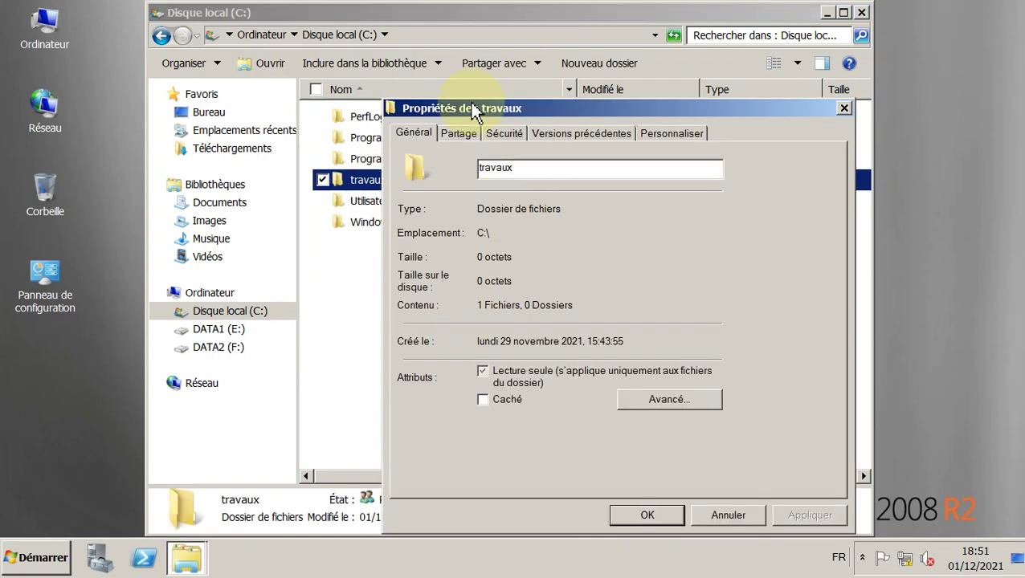
pyautogui.click(512, 134)
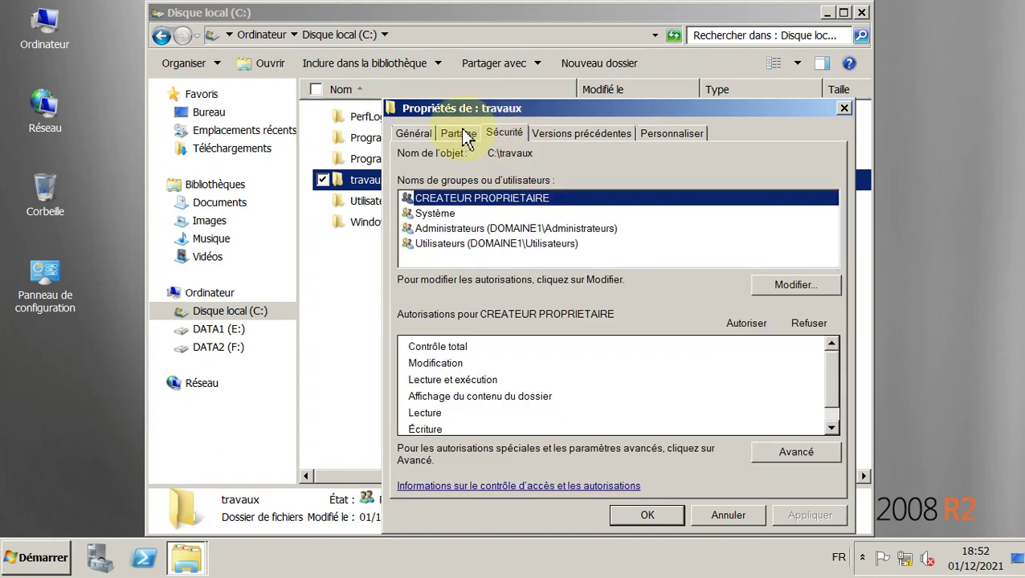
pyautogui.click(462, 132)
pyautogui.click(497, 136)
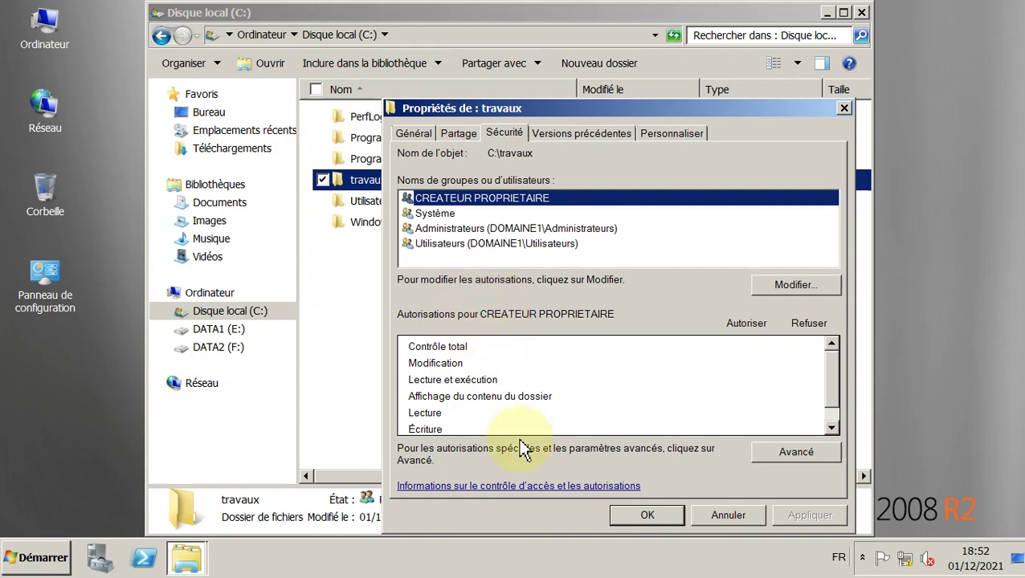
pyautogui.click(455, 132)
pyautogui.click(513, 134)
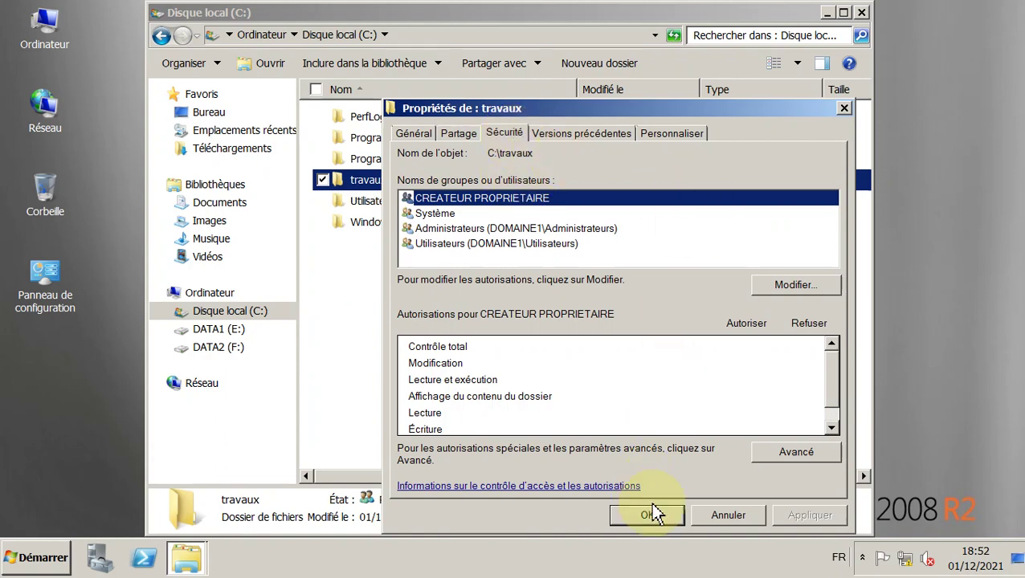
pyautogui.click(727, 519)
pyautogui.click(482, 314)
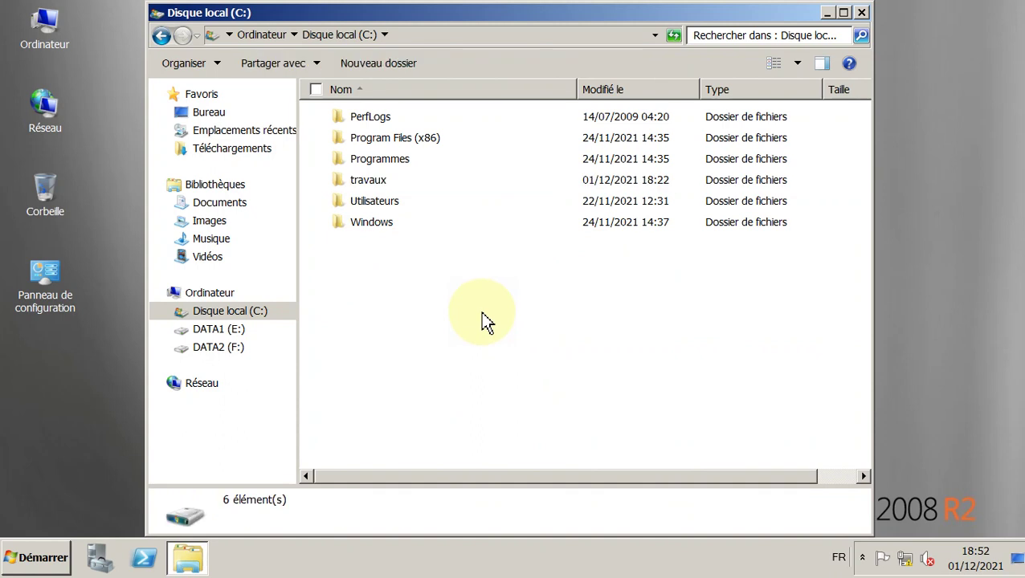
# Review the groups and NTFS permissions in the travaux folder's security properties once more, then cancel
pyautogui.click(376, 187)
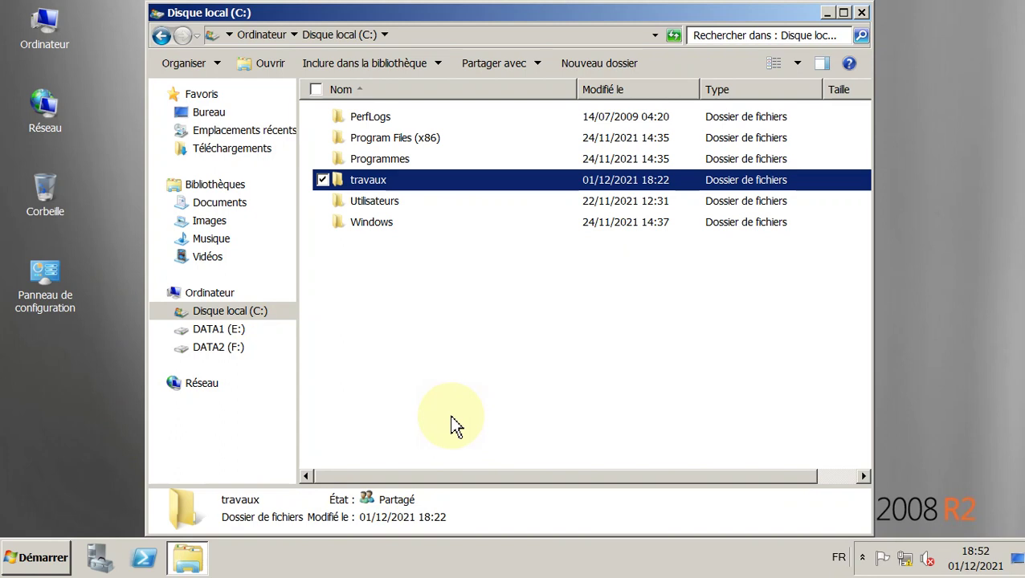
pyautogui.click(443, 291)
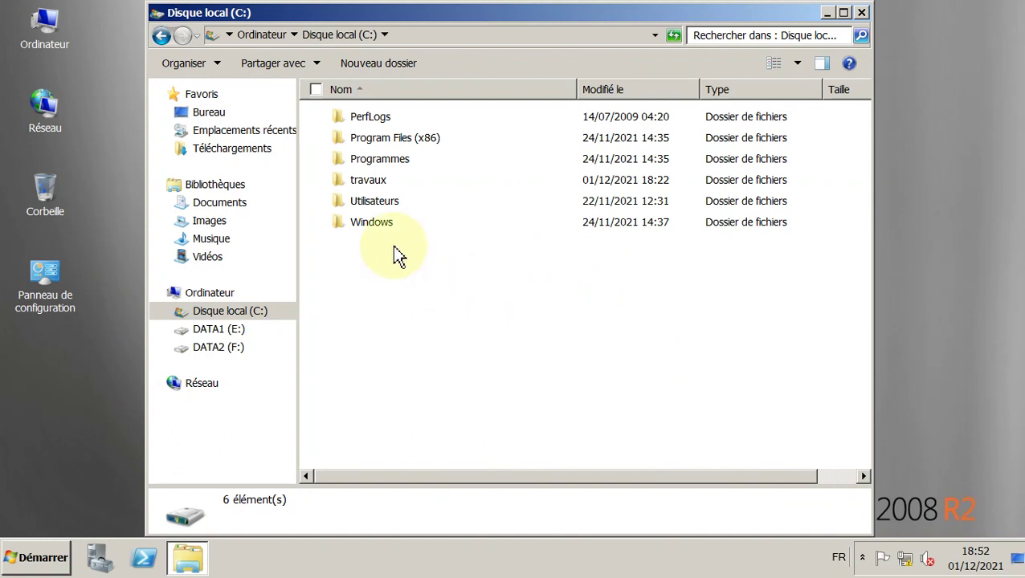
pyautogui.click(388, 185)
pyautogui.rightClick(385, 186)
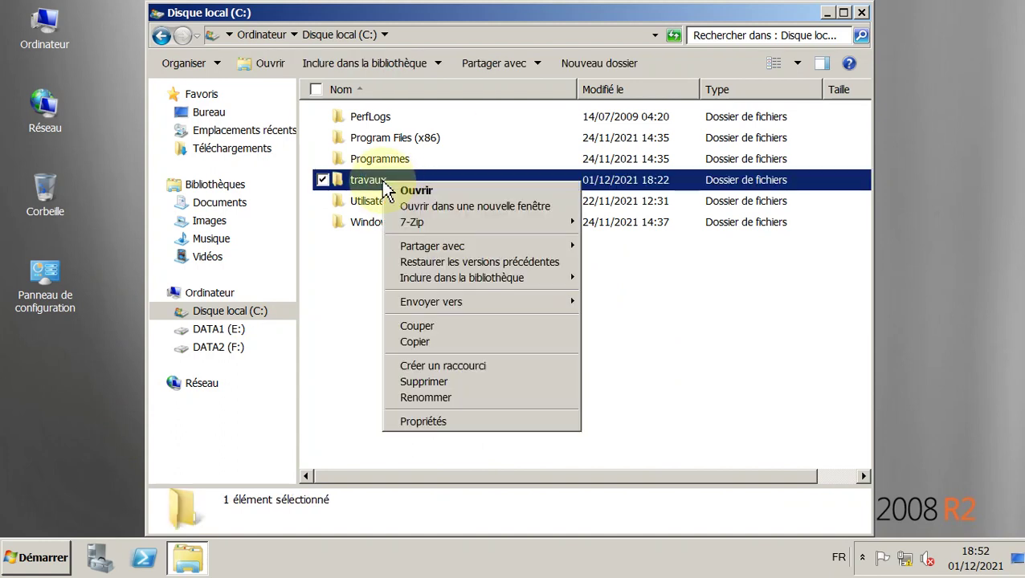
pyautogui.click(427, 424)
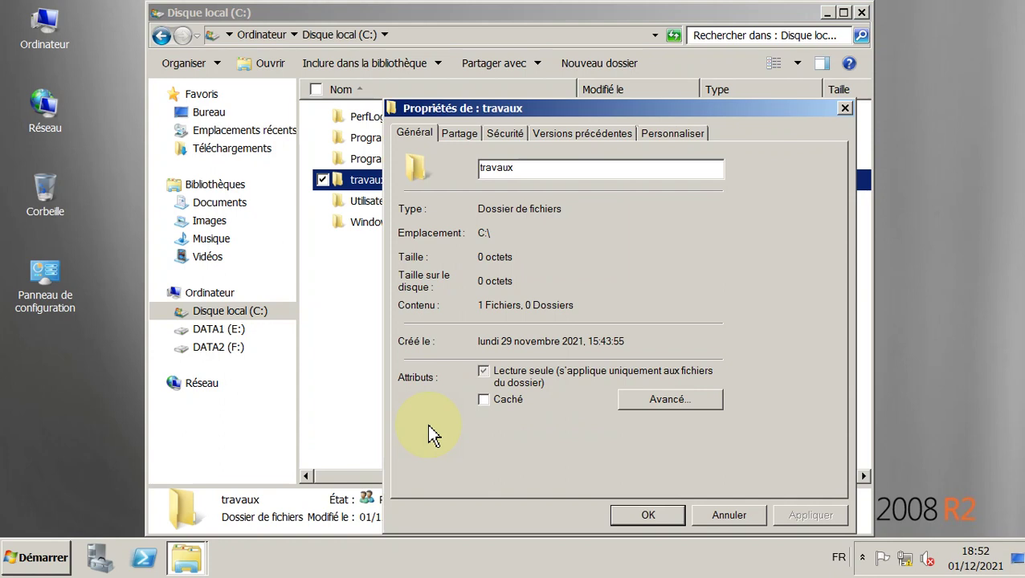
pyautogui.click(505, 135)
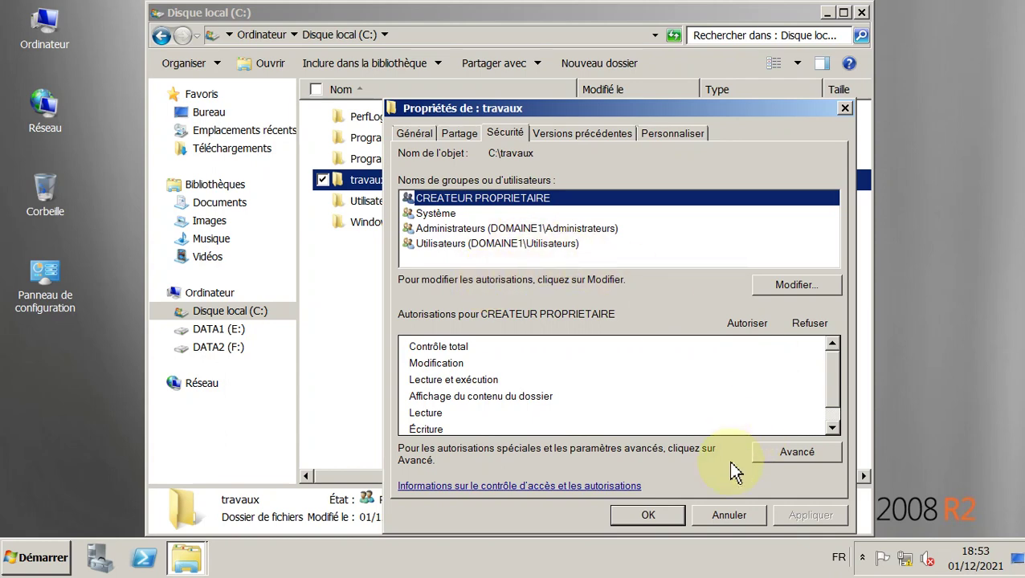
pyautogui.click(728, 515)
pyautogui.click(517, 302)
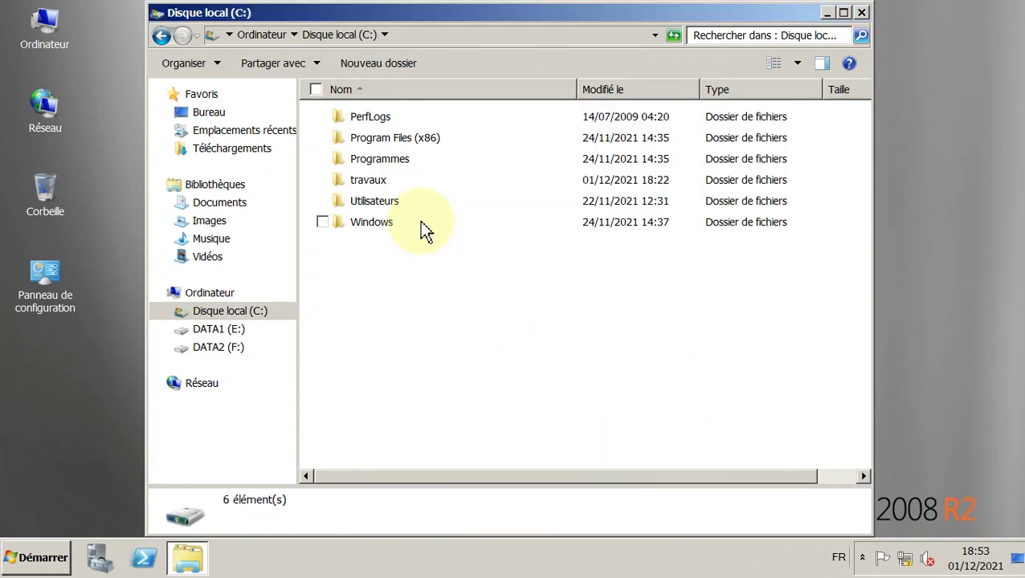
# Review the advanced sharing permissions of Gpersonnel and Gchefservice on the travaux folder, cancelling without changes
pyautogui.click(384, 184)
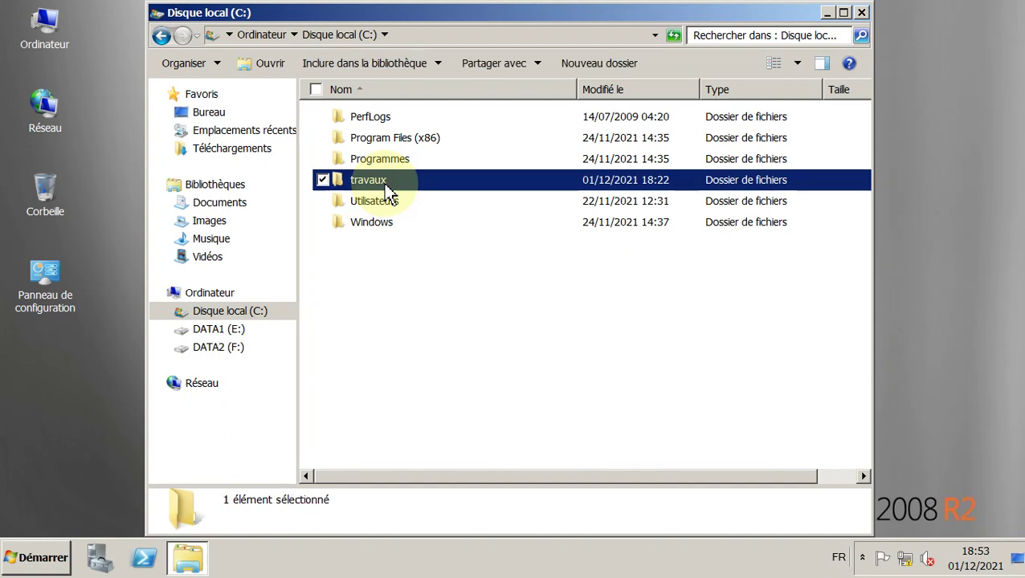
pyautogui.rightClick(384, 183)
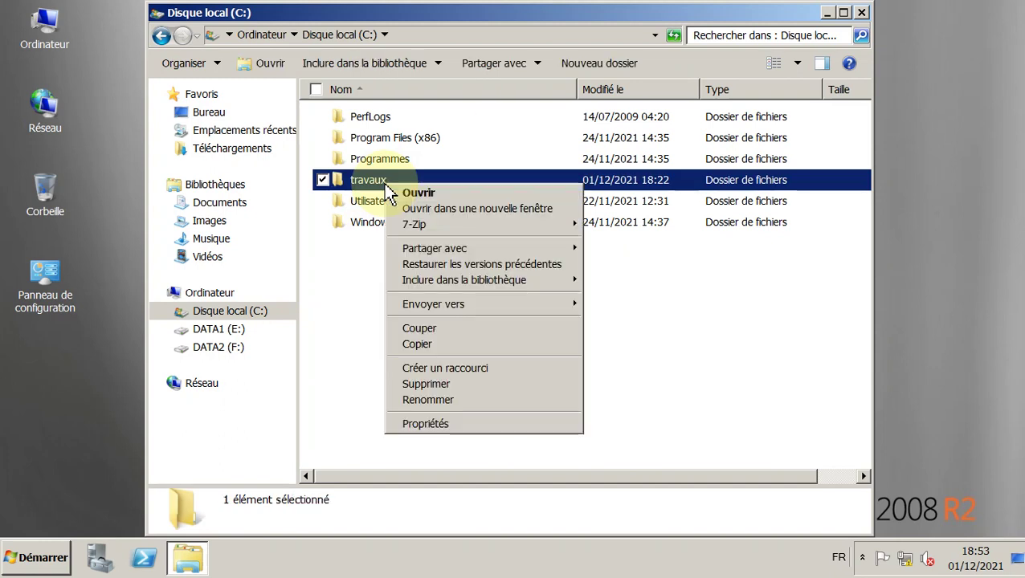
pyautogui.click(486, 426)
pyautogui.click(464, 135)
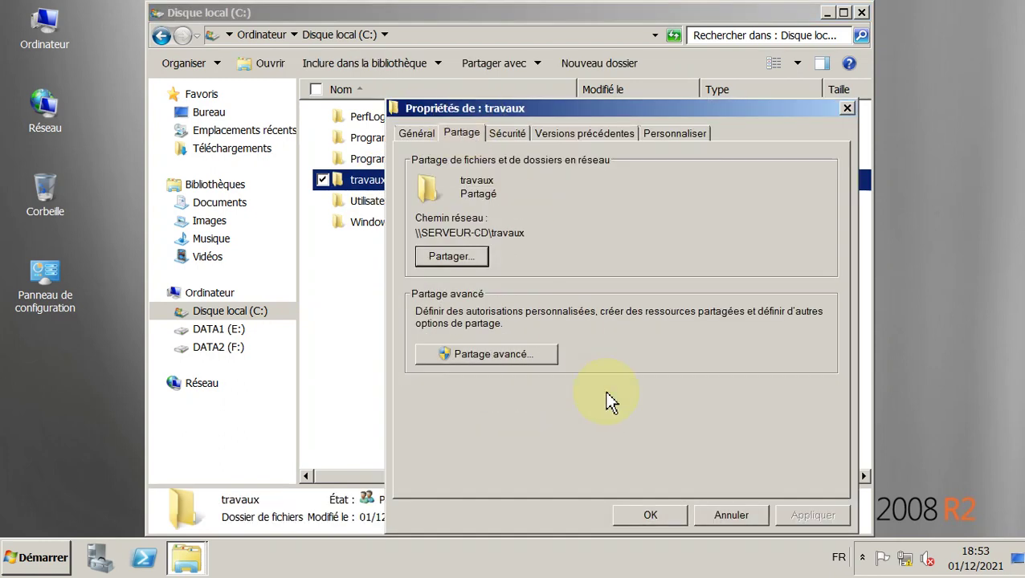
pyautogui.click(537, 363)
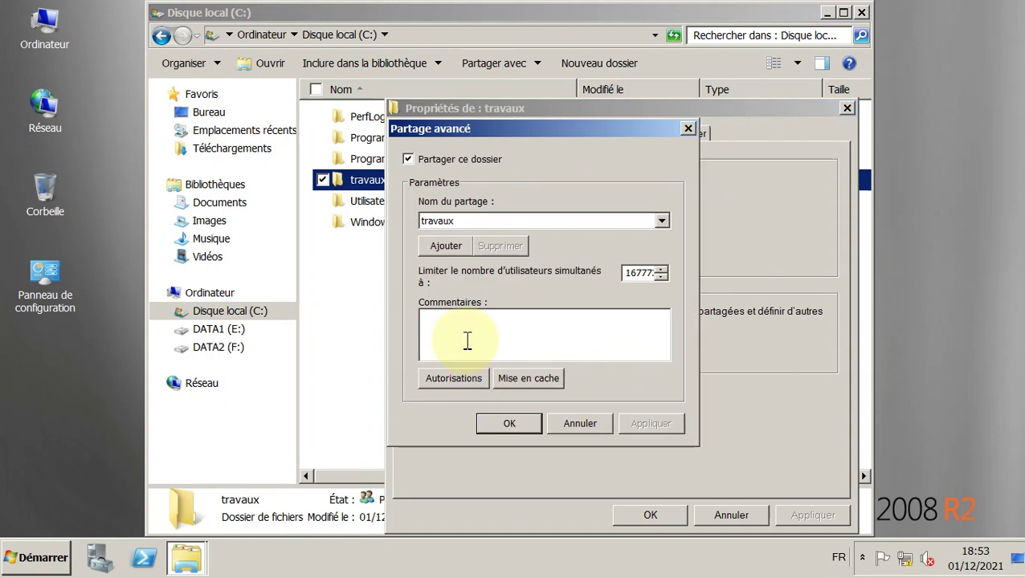
pyautogui.click(454, 380)
pyautogui.click(517, 216)
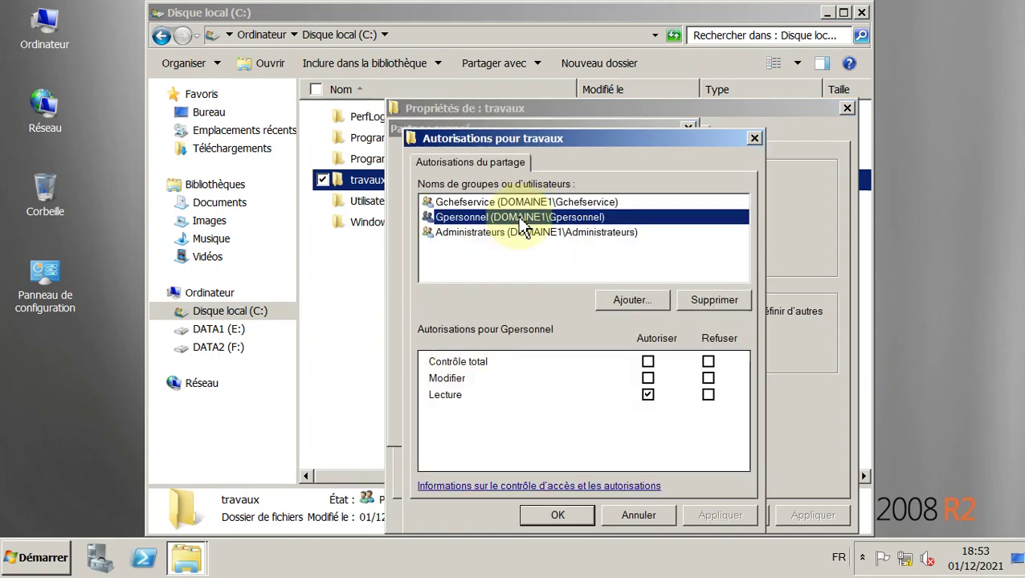
pyautogui.click(498, 201)
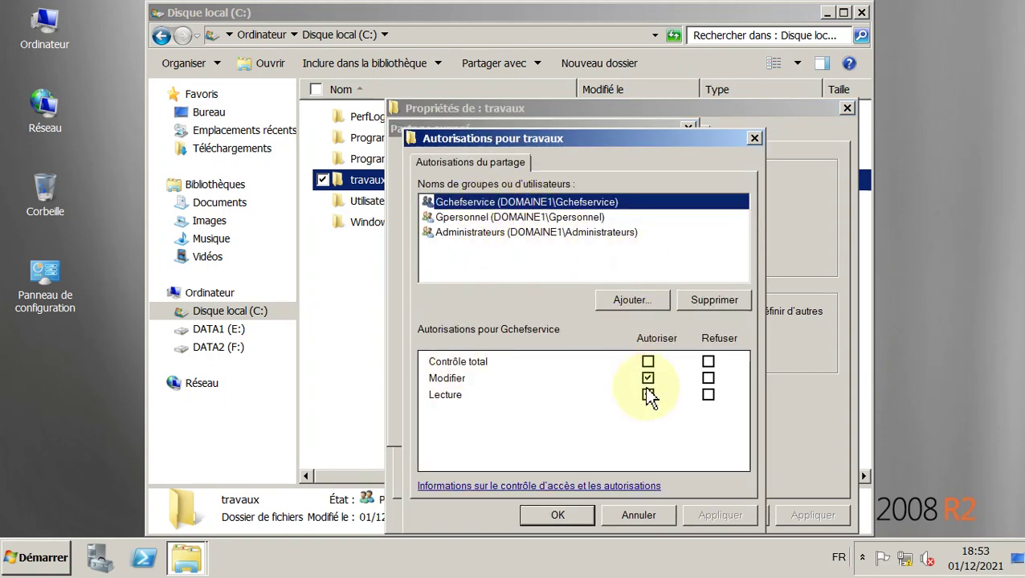
pyautogui.click(643, 514)
pyautogui.click(597, 424)
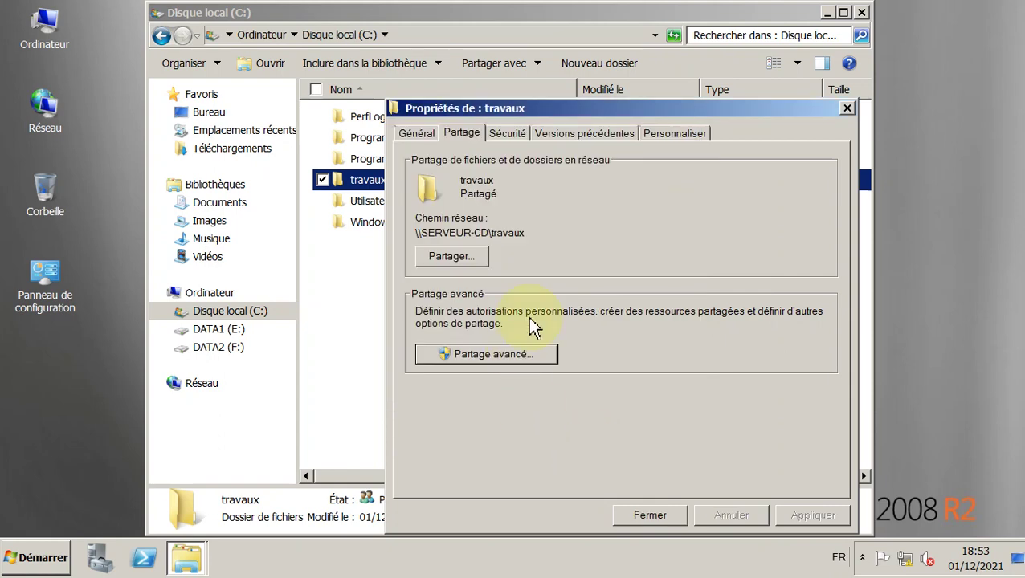
# Add the Gchefservice domain group to the NTFS security permissions of C:\travaux
pyautogui.click(519, 140)
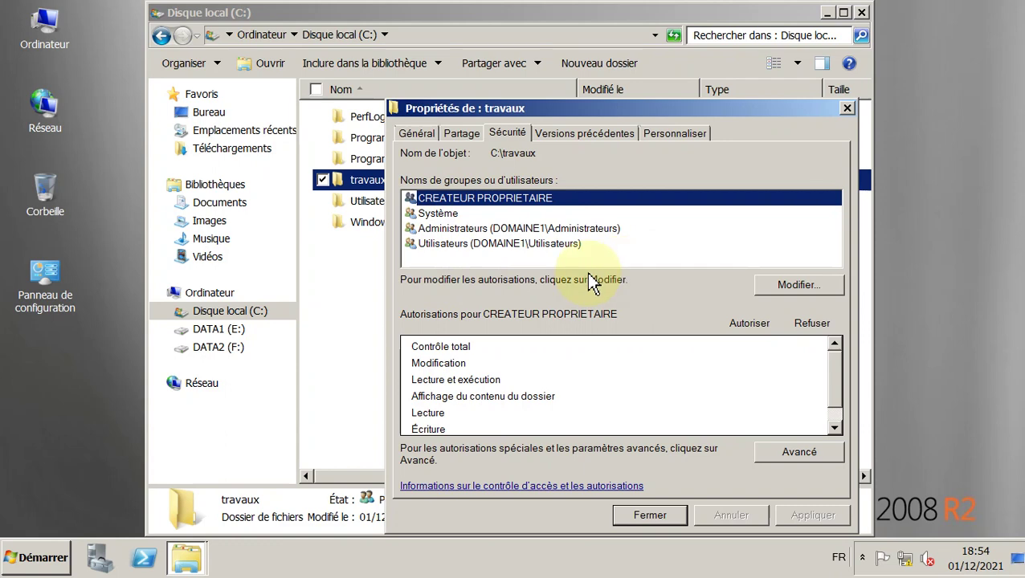
pyautogui.click(805, 284)
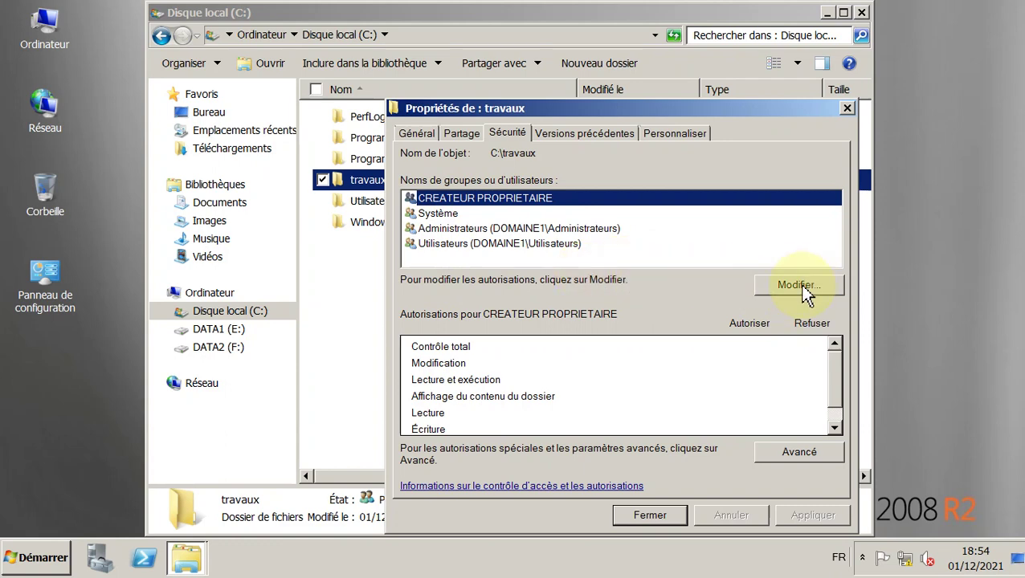
pyautogui.click(665, 338)
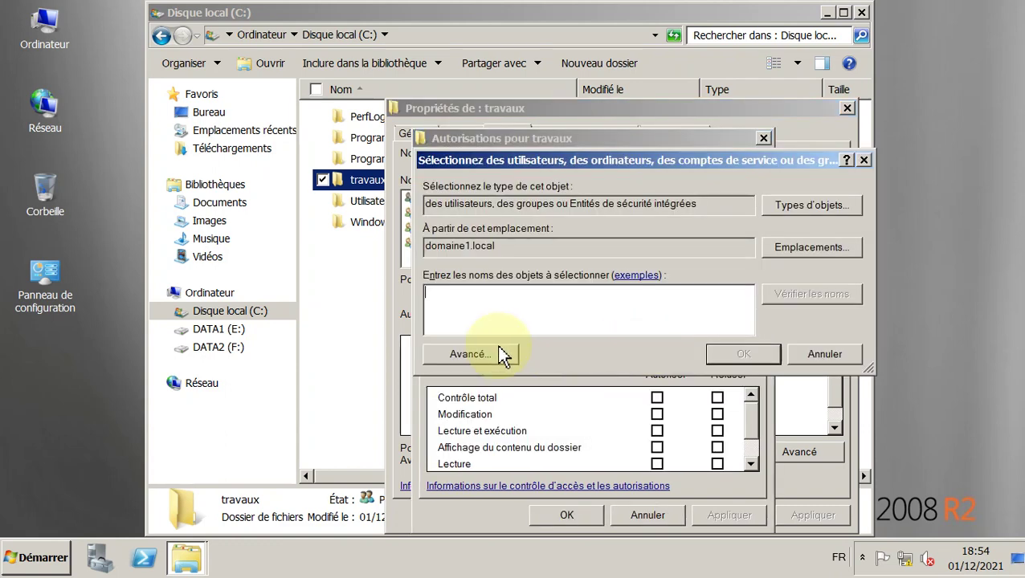
pyautogui.write('gche')
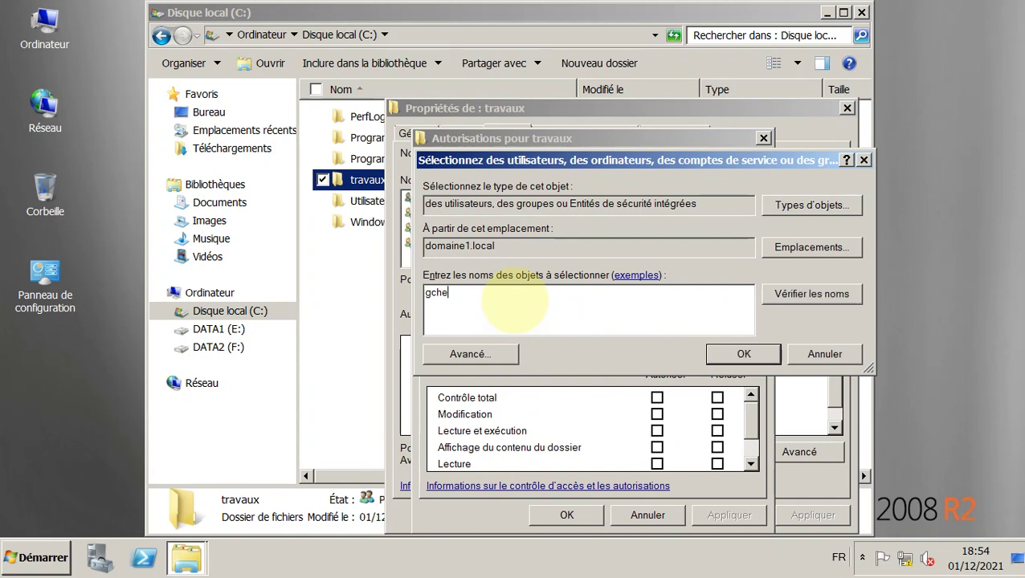
pyautogui.click(778, 294)
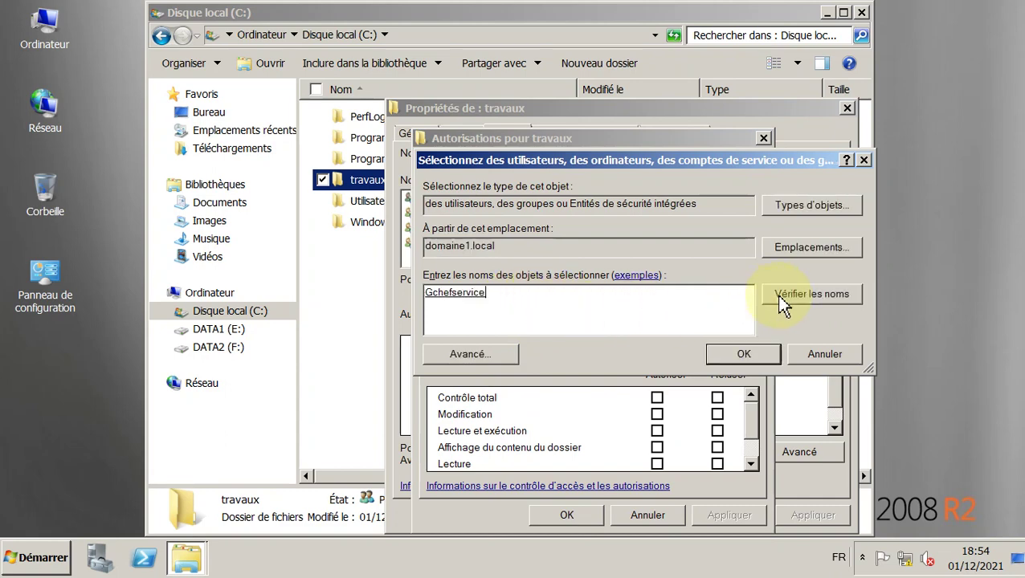
pyautogui.click(728, 363)
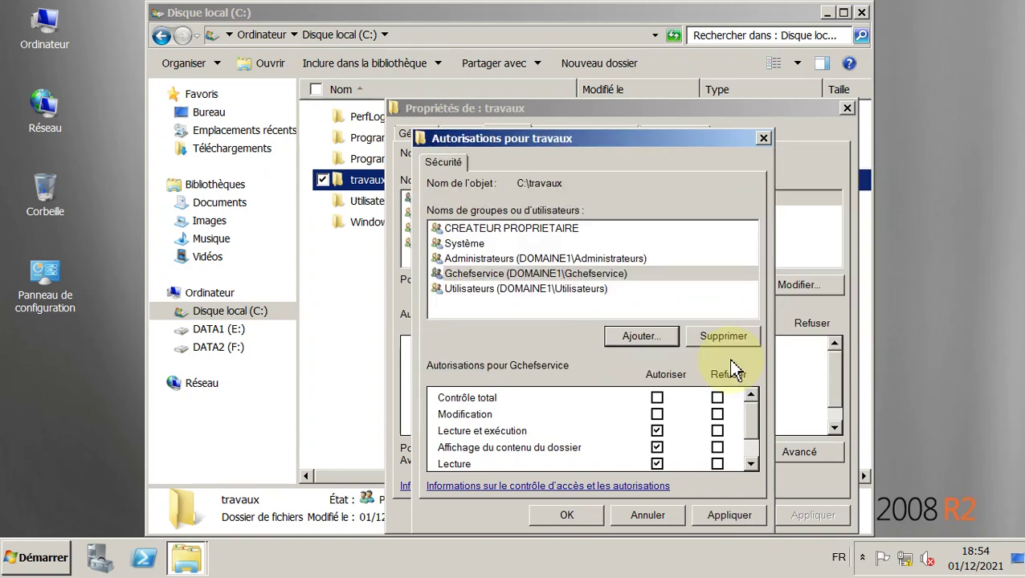
# Allow Gchefservice the Écriture and Modification NTFS permissions on C:\travaux and apply the change
pyautogui.click(499, 273)
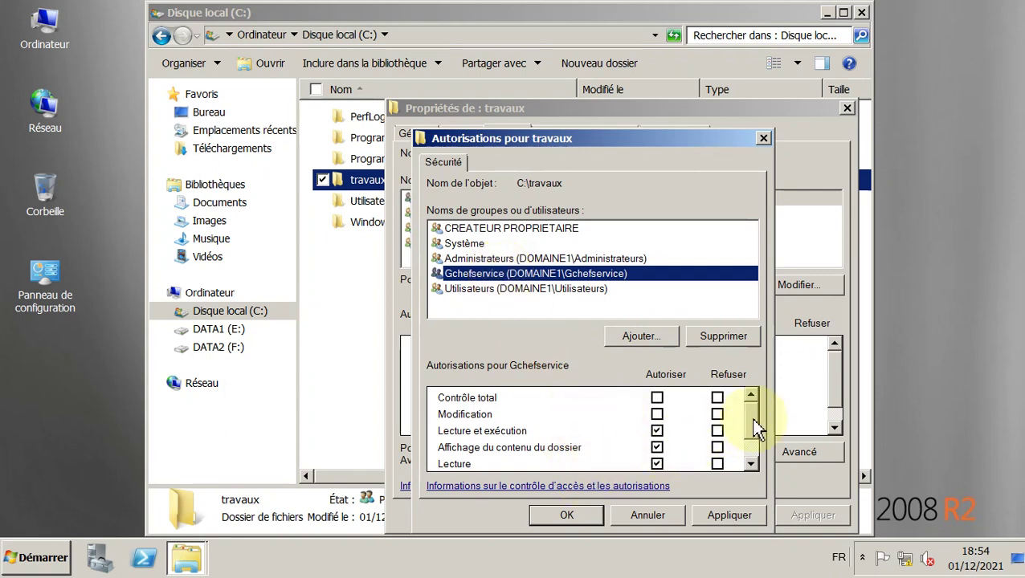
pyautogui.scroll(-2, 753, 428)
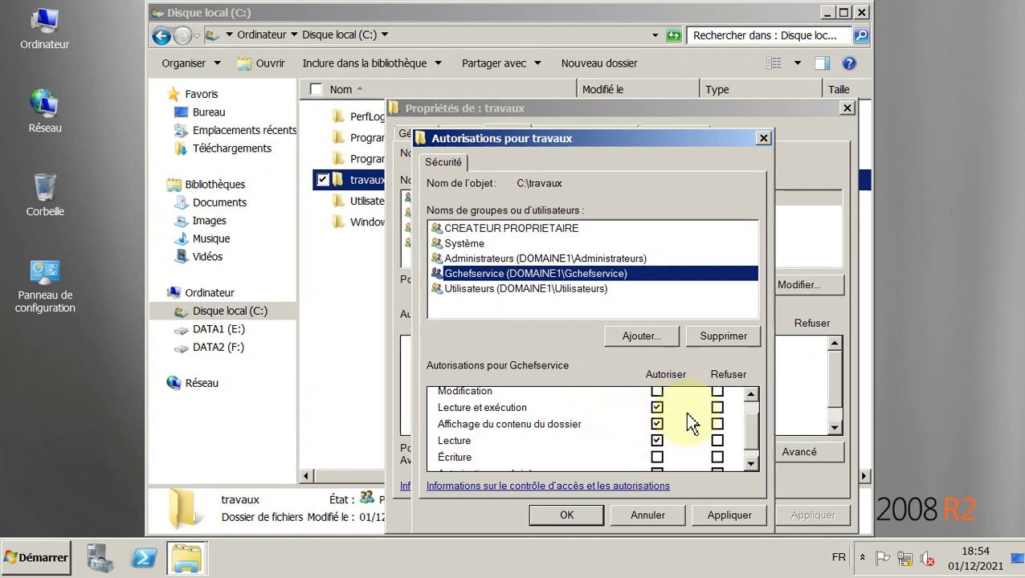
pyautogui.click(749, 395)
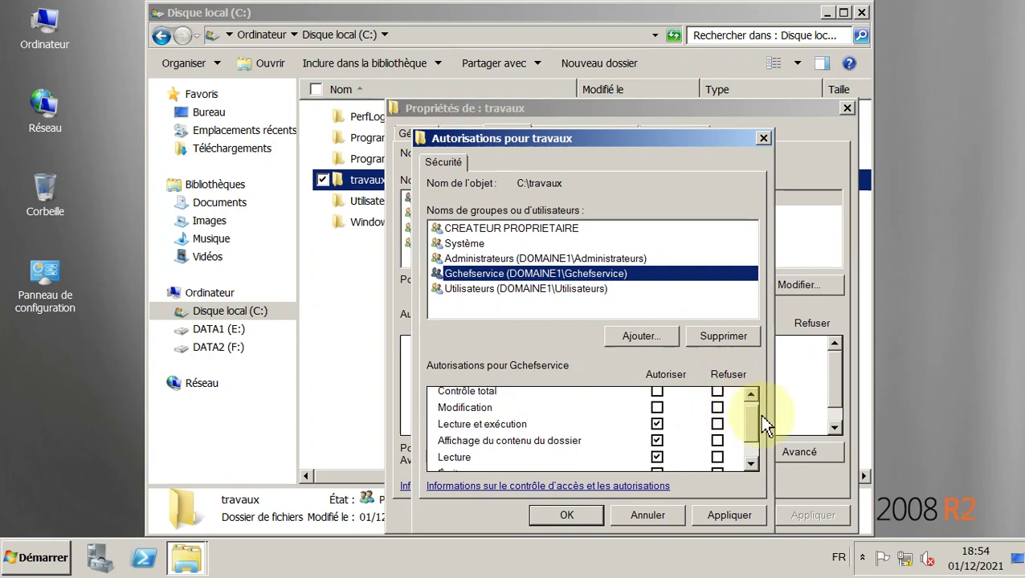
pyautogui.moveTo(754, 420); pyautogui.dragTo(755, 422)
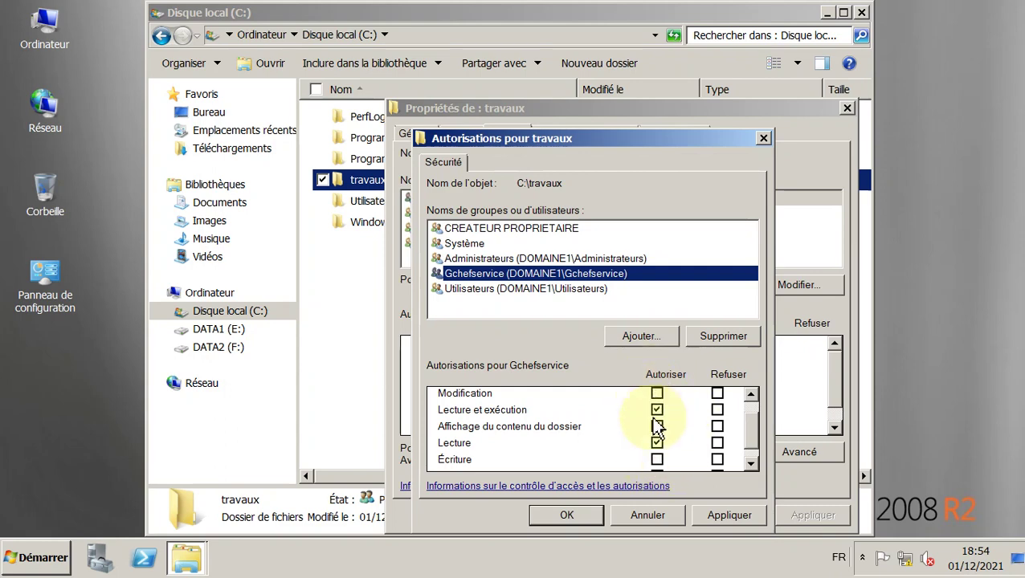
pyautogui.click(657, 456)
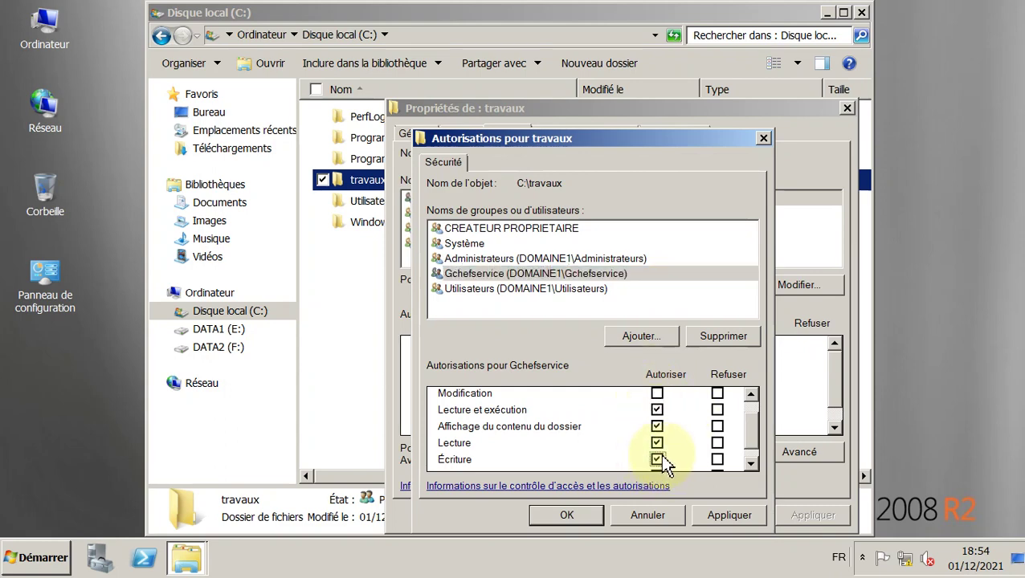
pyautogui.click(657, 395)
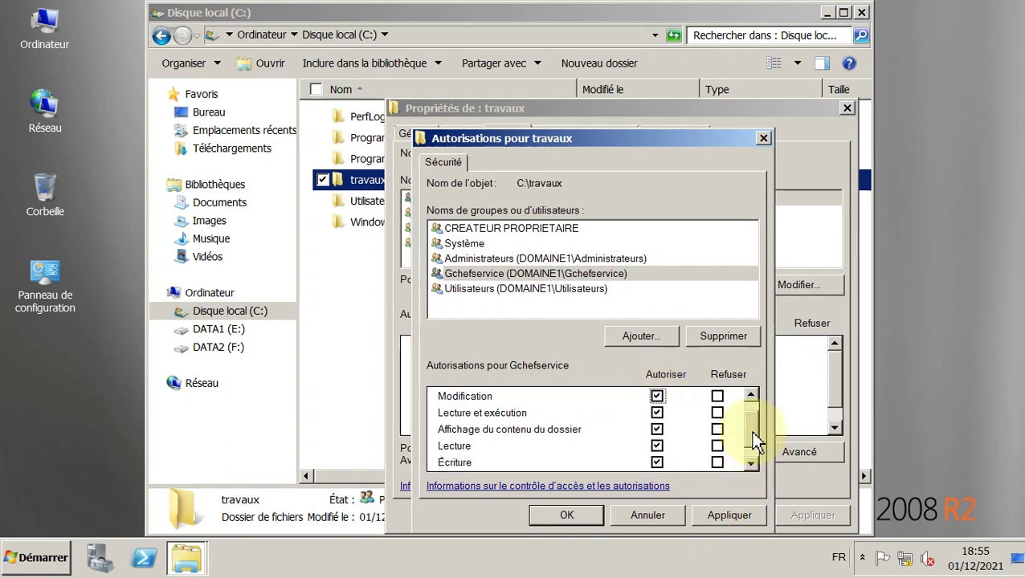
pyautogui.scroll(-1, 750, 431)
pyautogui.scroll(1, 755, 435)
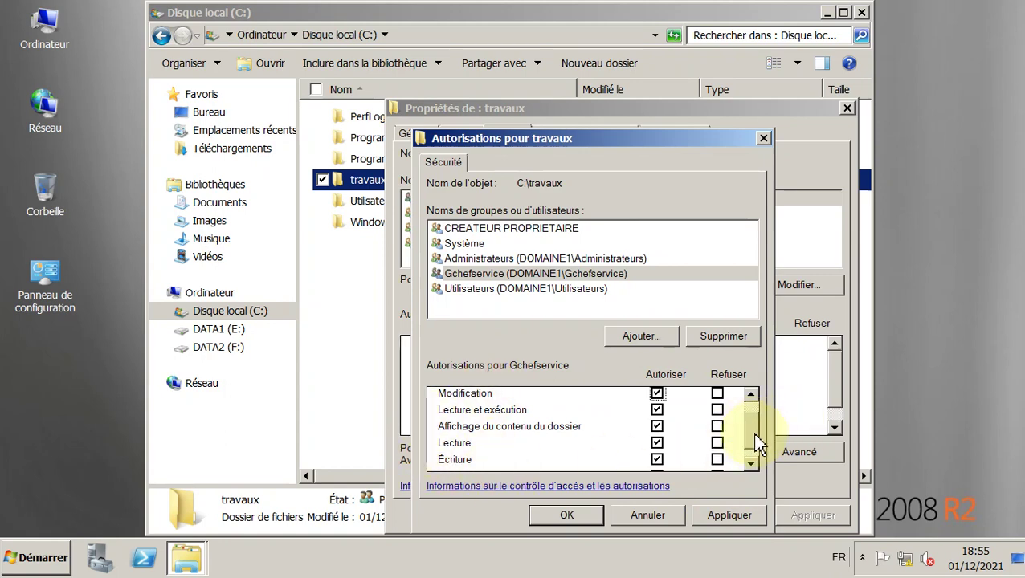
pyautogui.scroll(1, 752, 432)
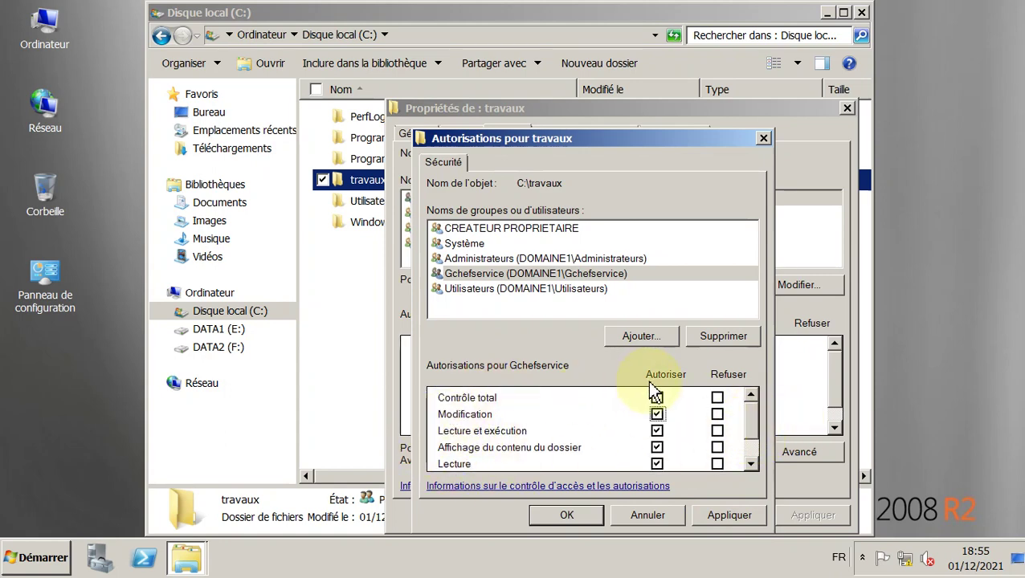
pyautogui.click(734, 517)
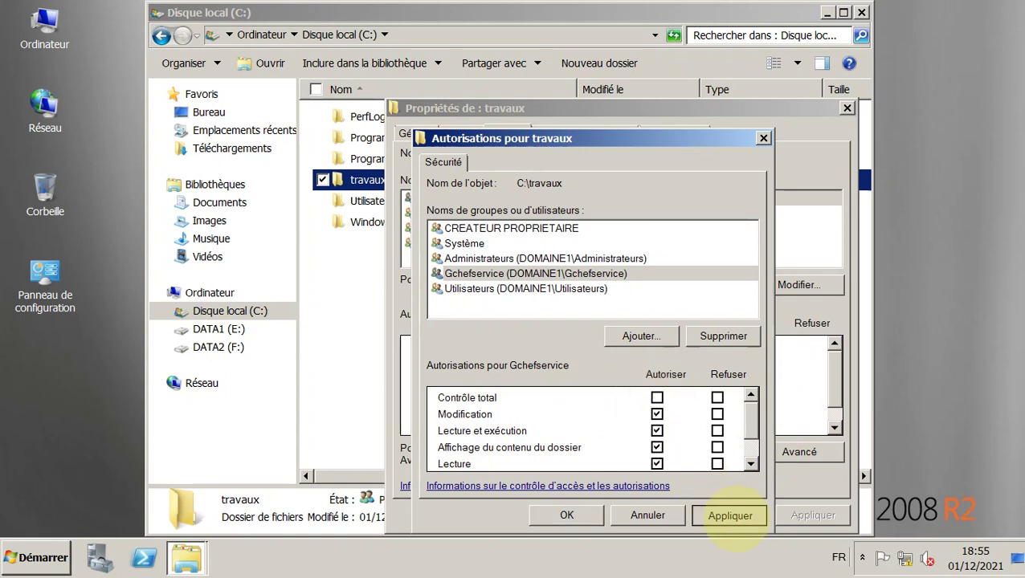
pyautogui.click(562, 516)
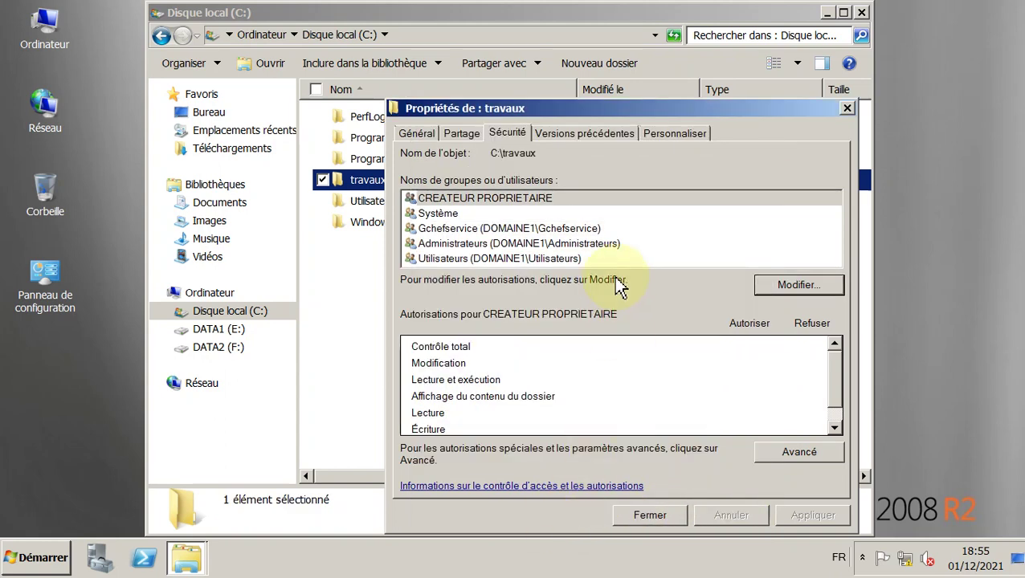
# Check the NTFS permissions listed for Gchefservice on C:\travaux, including the special permissions, and close the properties
pyautogui.click(485, 230)
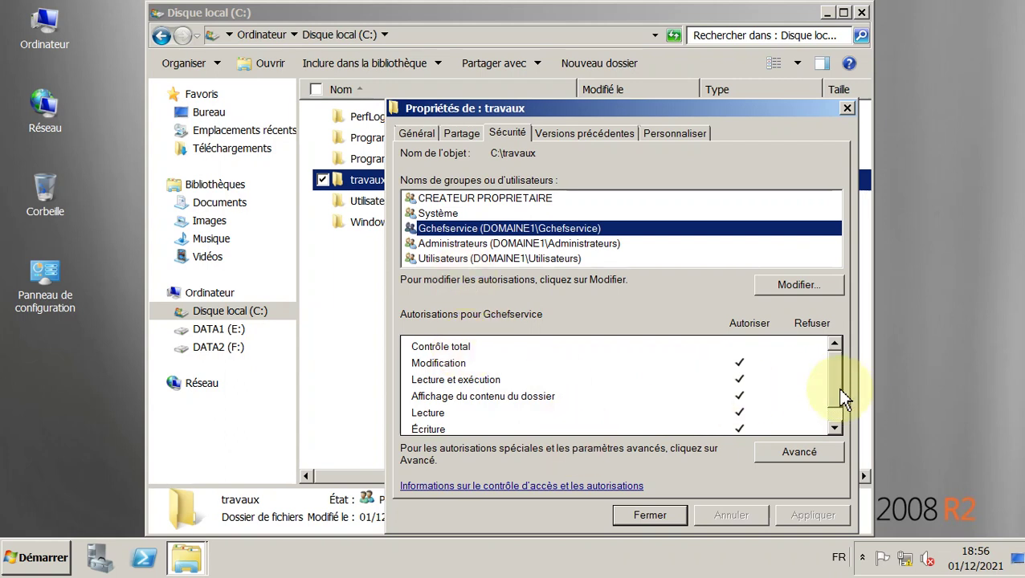
pyautogui.scroll(-1, 835, 399)
pyautogui.moveTo(835, 408); pyautogui.dragTo(836, 401)
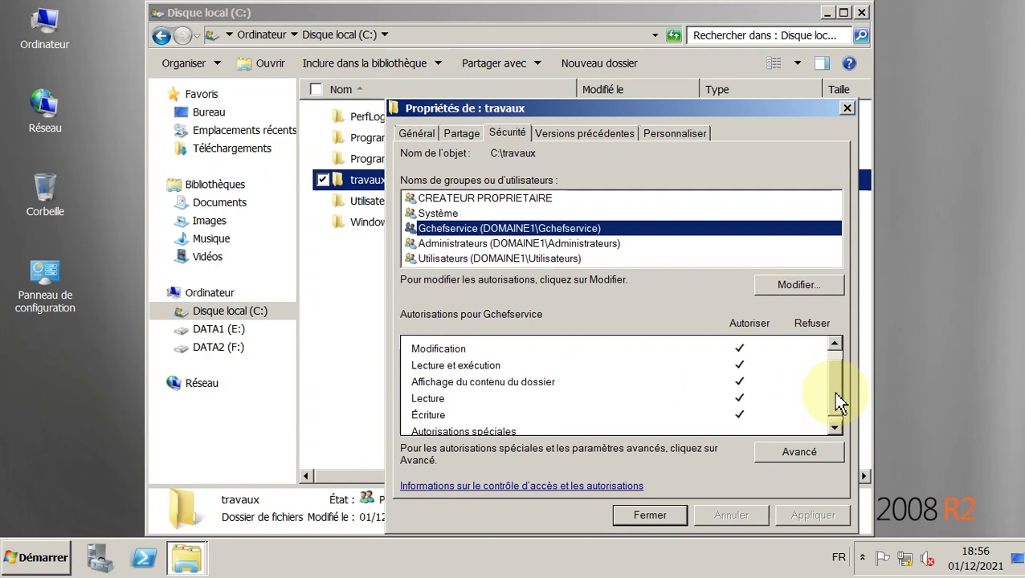
pyautogui.click(667, 514)
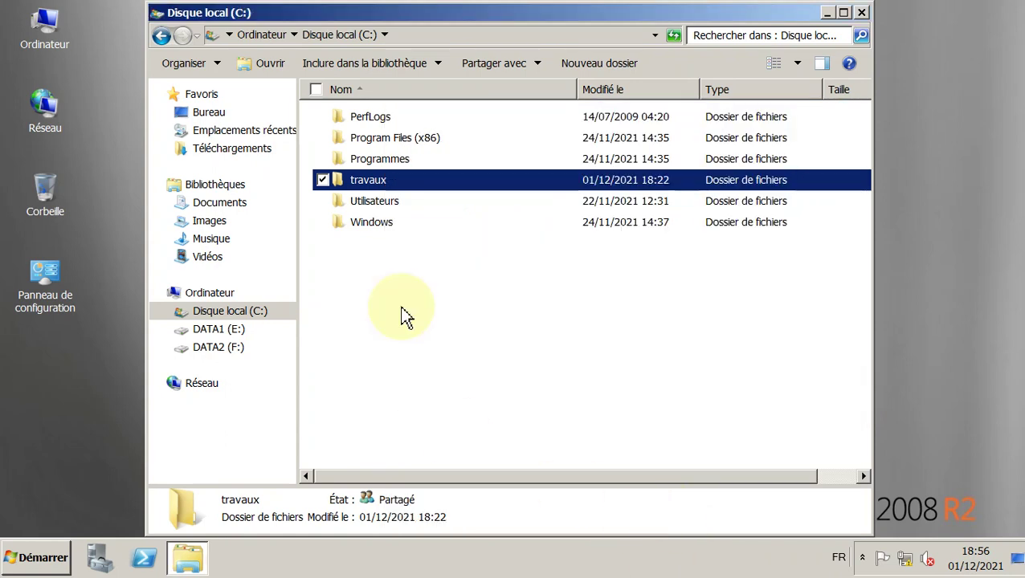
pyautogui.click(391, 258)
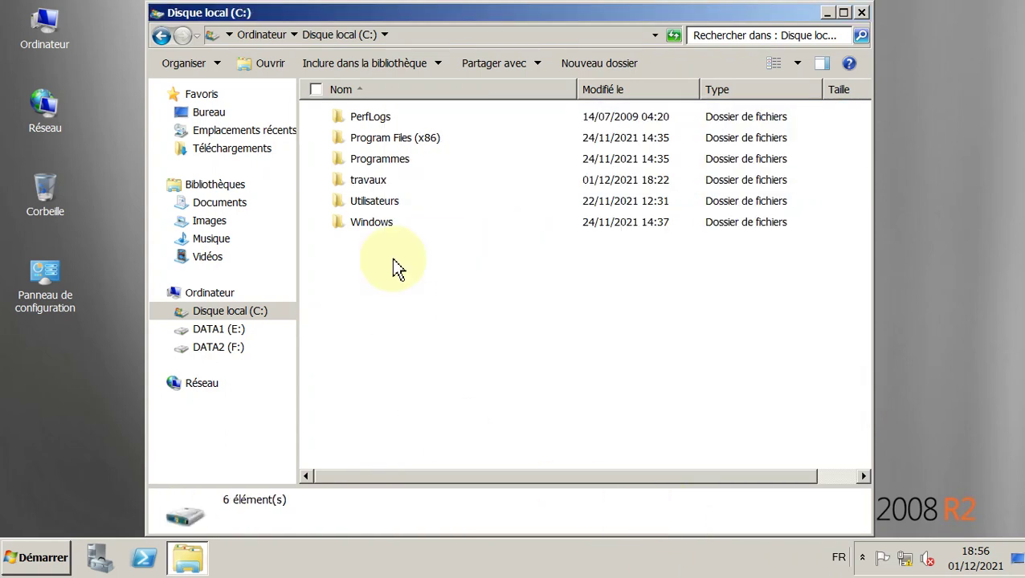
# Switch to the Windows 7 x86 client and check which domain account is logged on
pyautogui.click(384, 187)
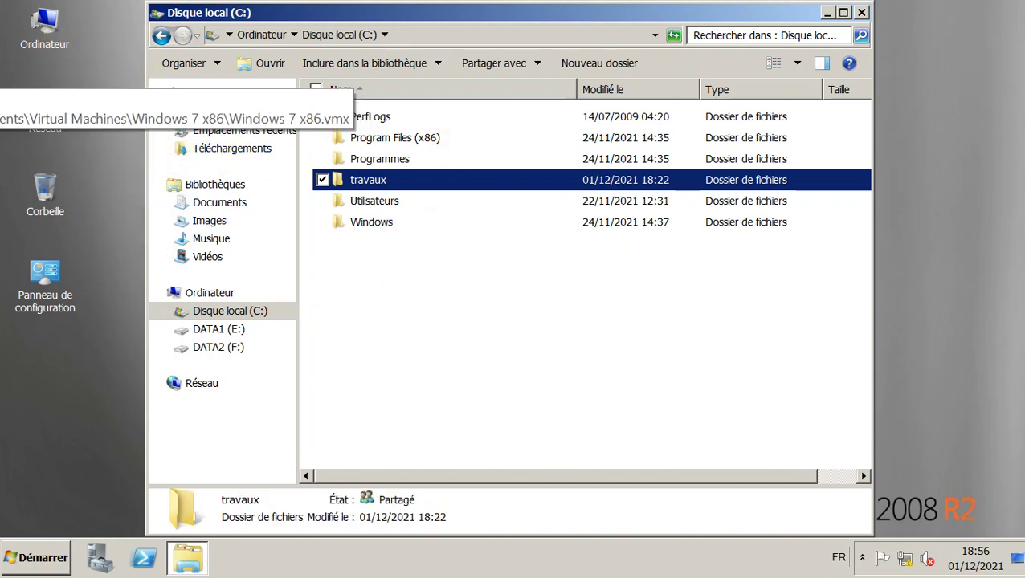
pyautogui.click(1, 77)
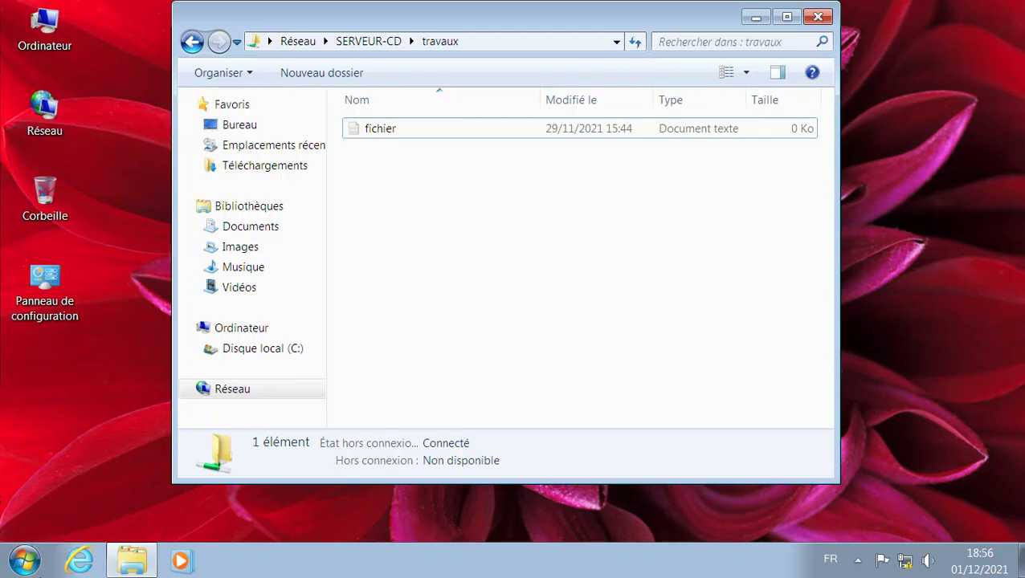
pyautogui.click(32, 567)
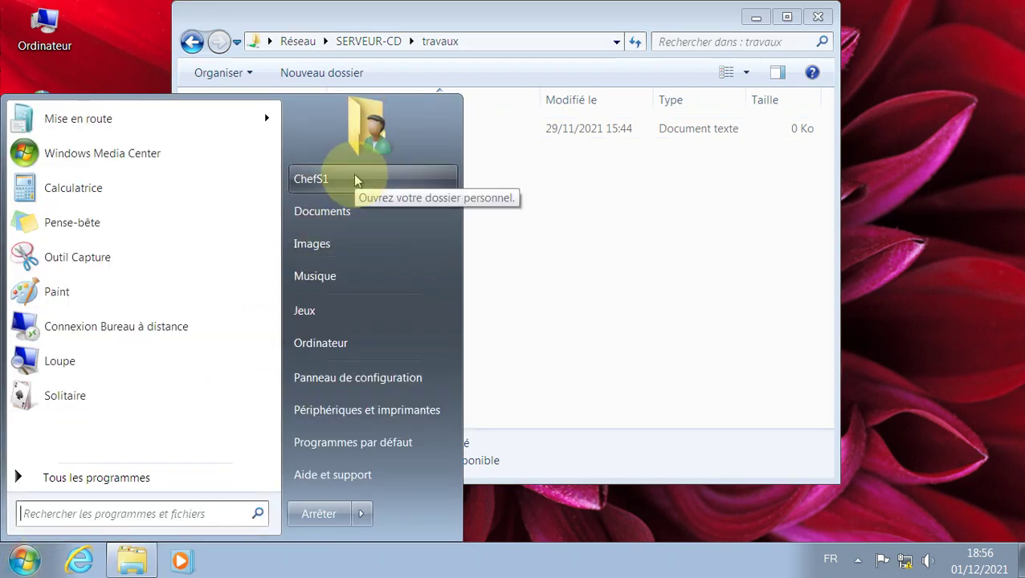
pyautogui.click(522, 197)
# Rename the text file fichier in the SERVEUR-CD travaux share to "fichier perso"
pyautogui.click(401, 130)
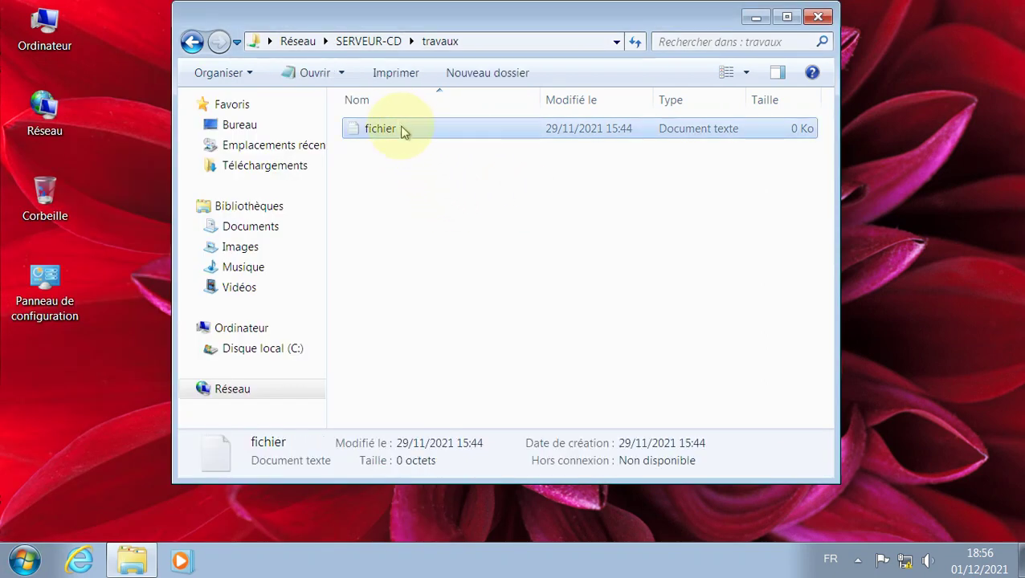
pyautogui.click(406, 133)
pyautogui.press('End')
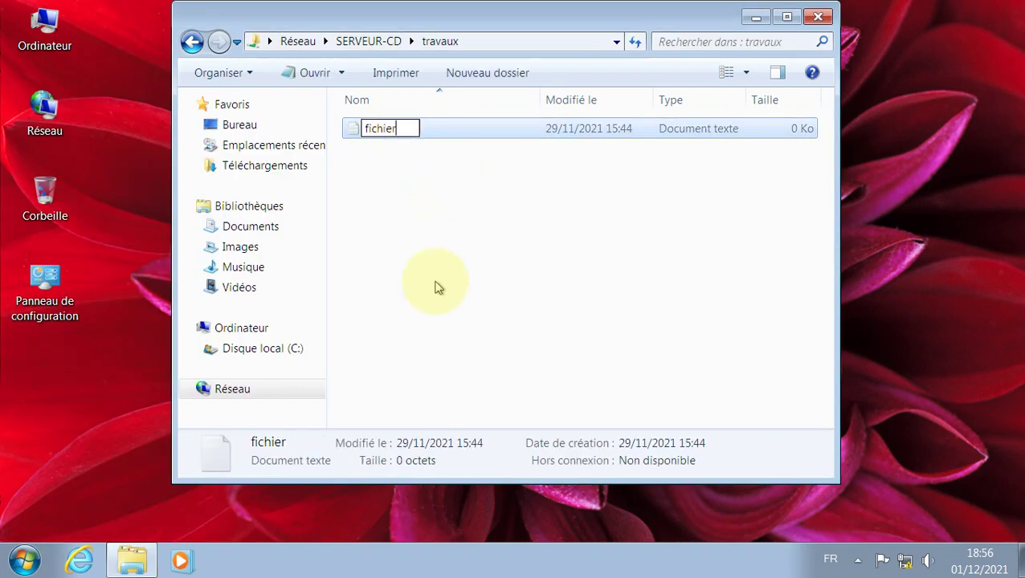
pyautogui.write('perso')
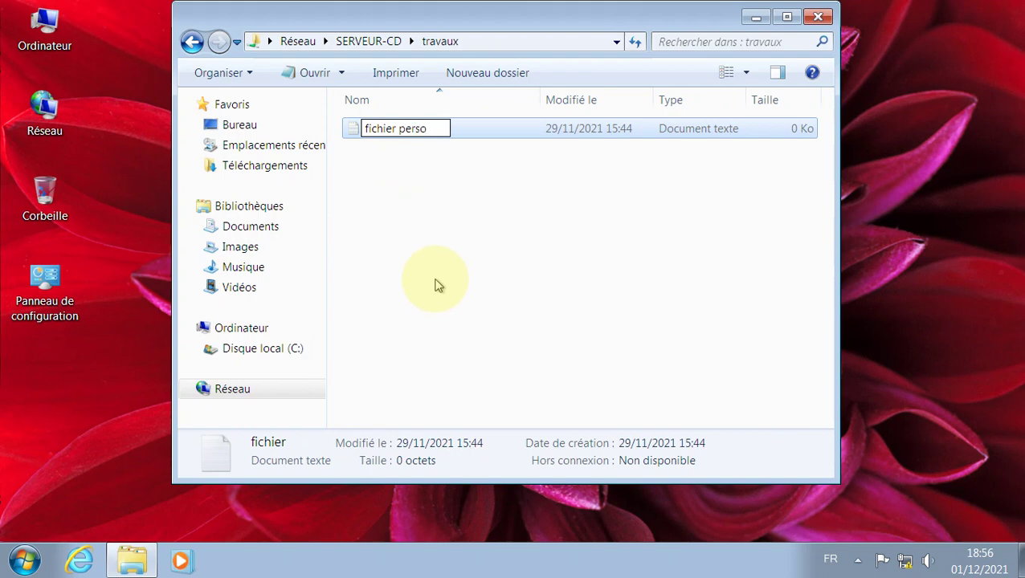
pyautogui.click(438, 288)
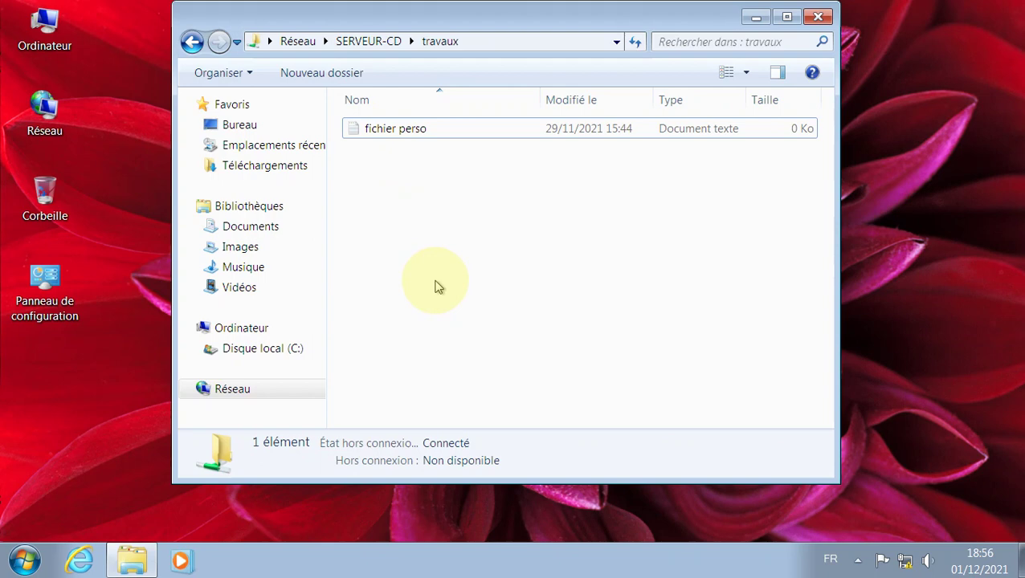
# Enter the text "ceci est un test" in fichier perso on the travaux share, and save the file on closing
pyautogui.doubleClick(411, 133)
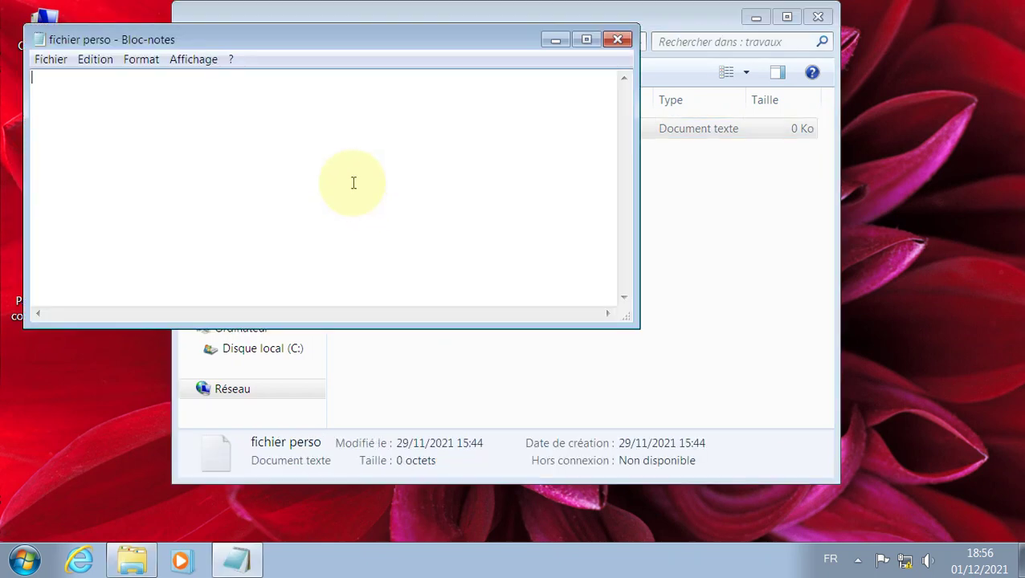
pyautogui.write('ceci est un test')
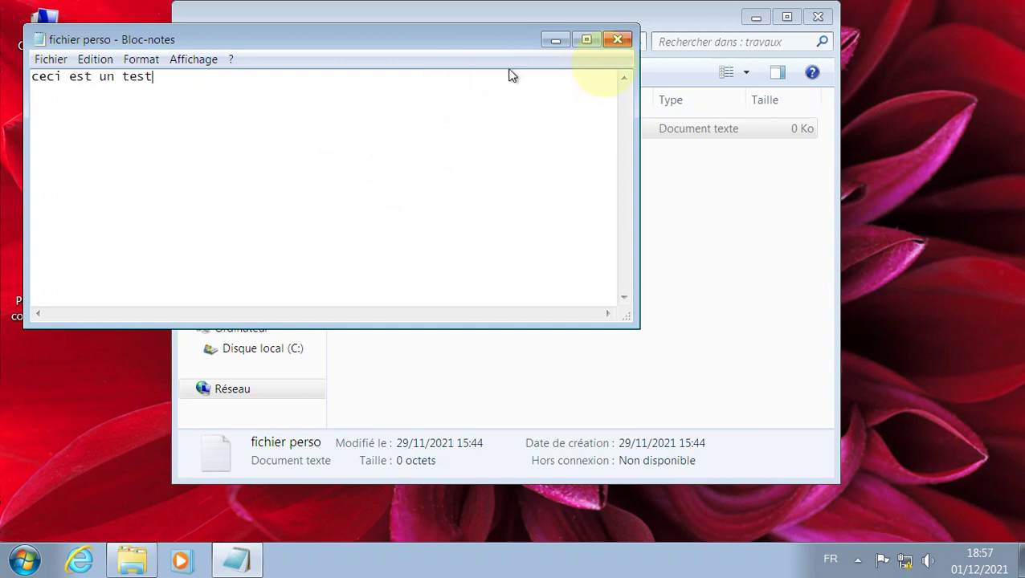
pyautogui.click(618, 42)
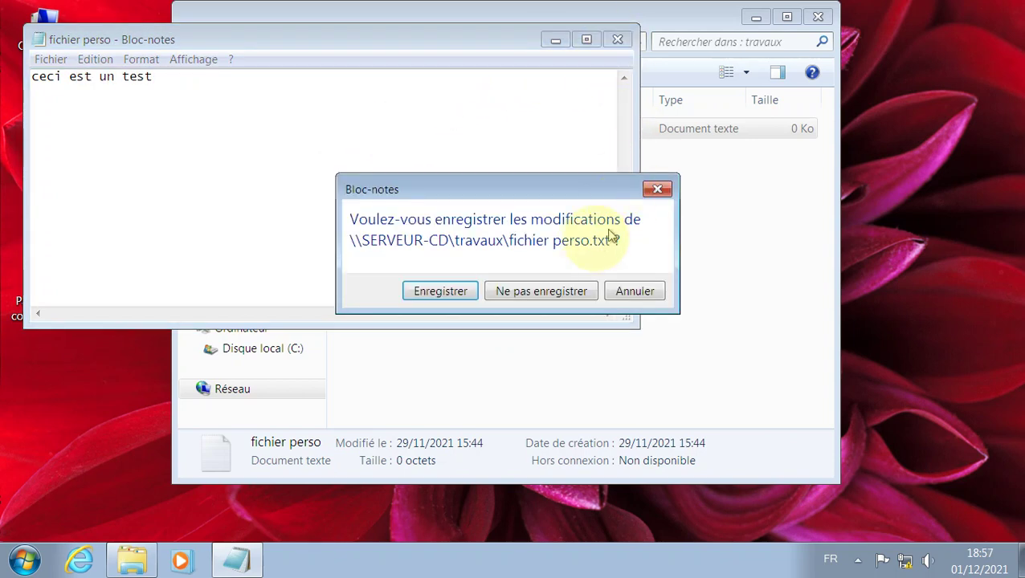
pyautogui.click(443, 293)
pyautogui.click(477, 248)
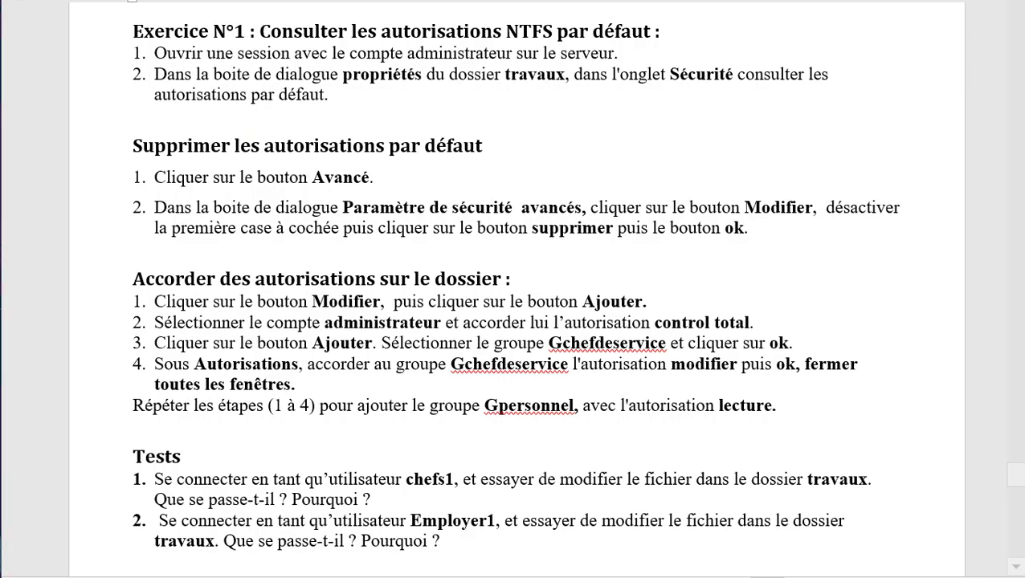
# On the server, open the properties of C:\travaux and display its NTFS permissions
pyautogui.click(868, 79)
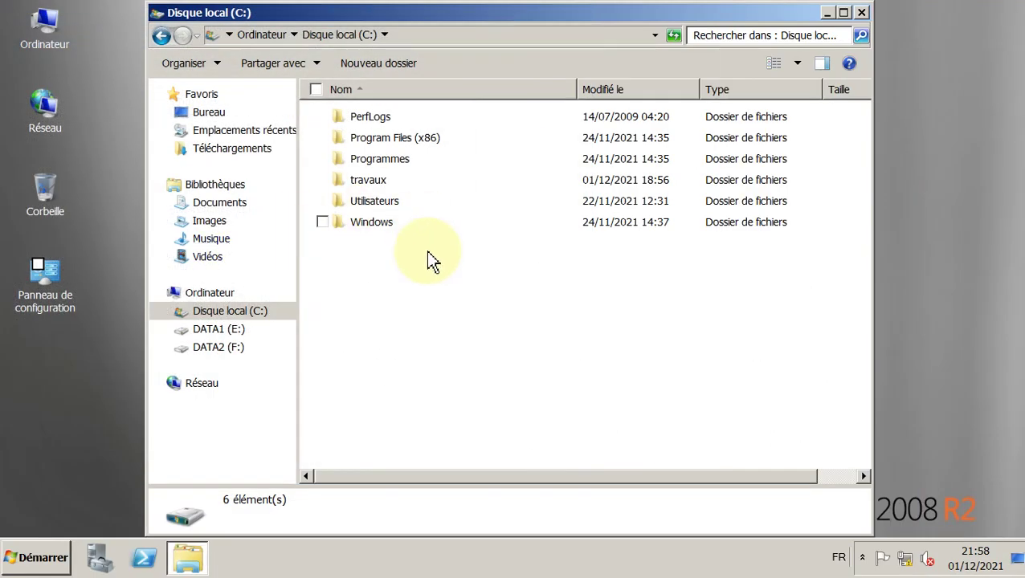
pyautogui.click(371, 179)
pyautogui.rightClick(359, 183)
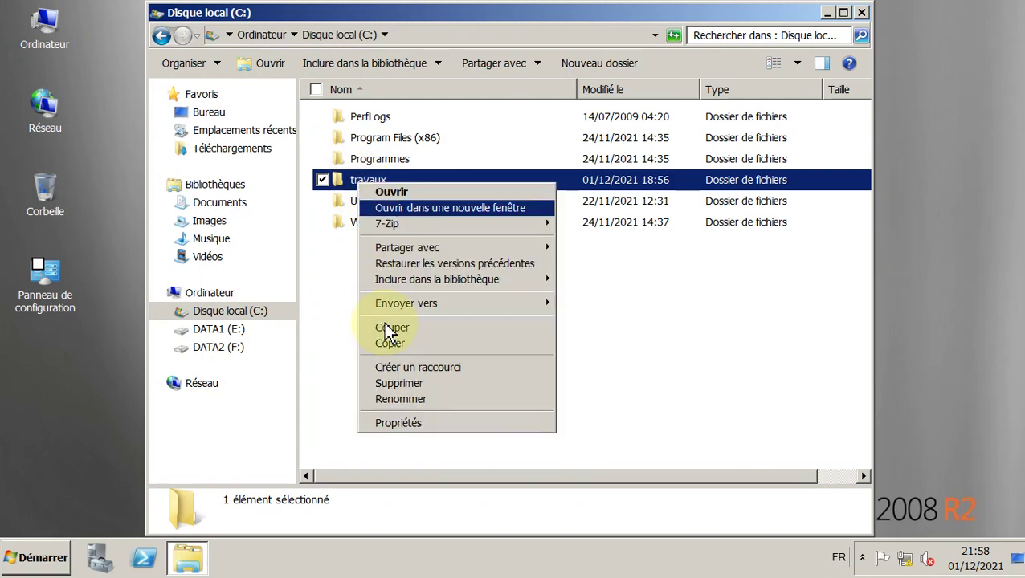
pyautogui.click(443, 423)
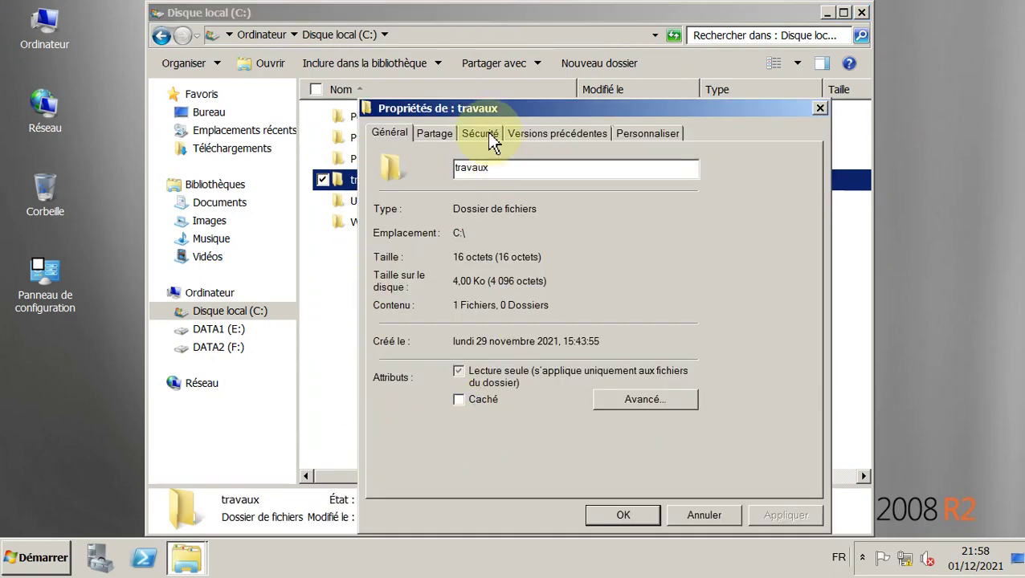
pyautogui.click(482, 134)
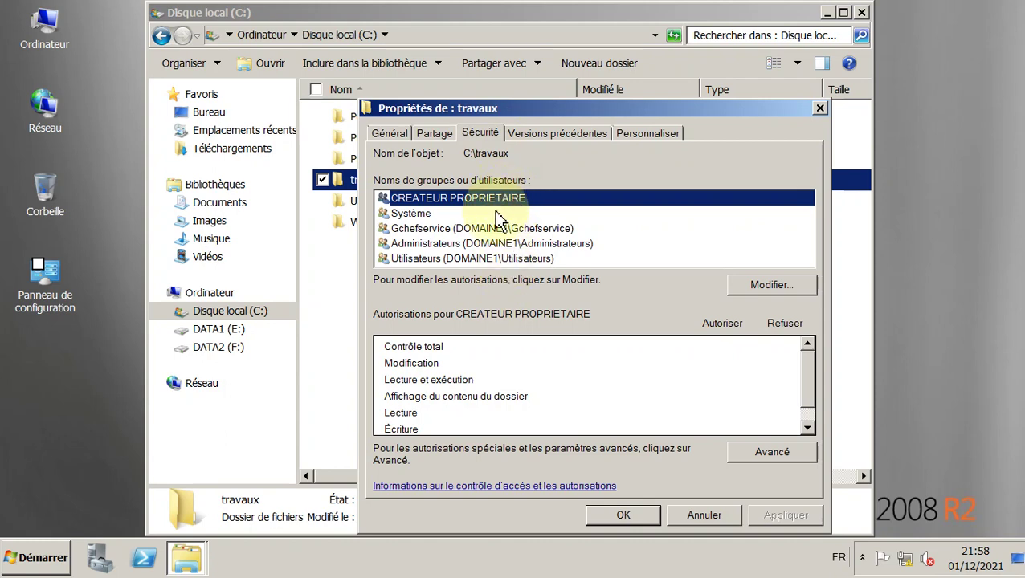
# Remove the Gchefservice group from the NTFS permissions of C:\travaux and apply the change
pyautogui.click(457, 231)
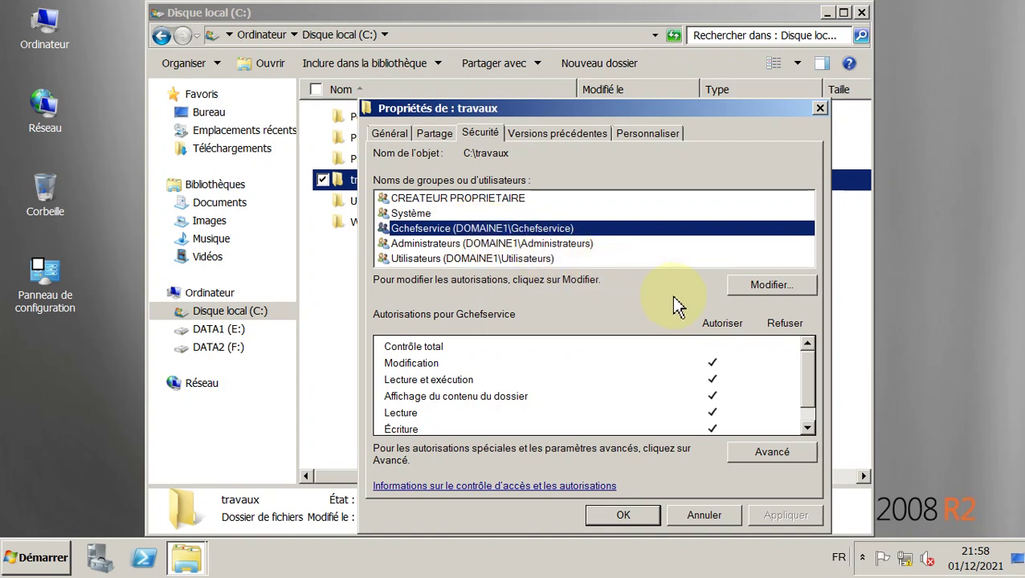
pyautogui.click(762, 290)
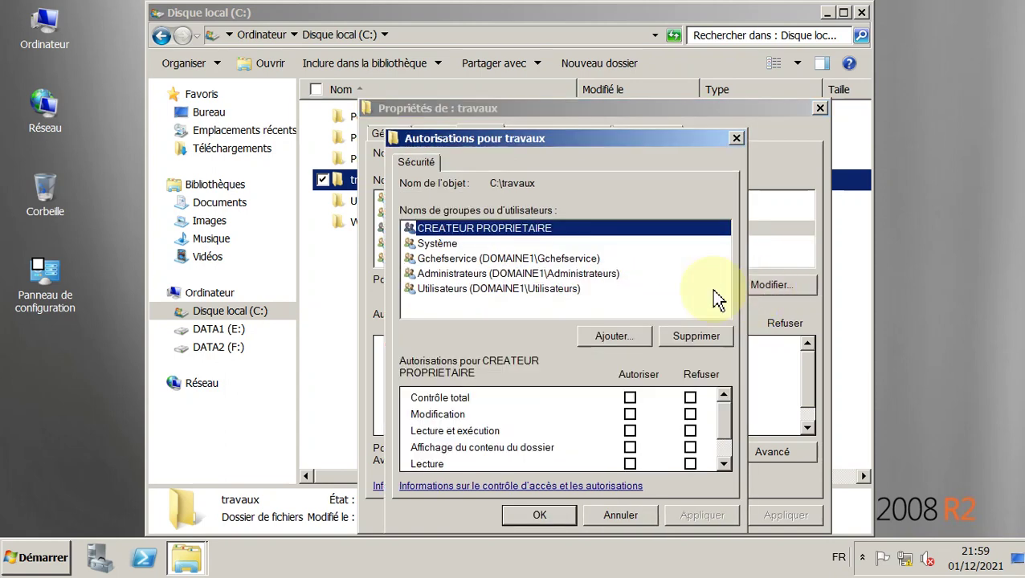
pyautogui.click(479, 260)
pyautogui.click(689, 342)
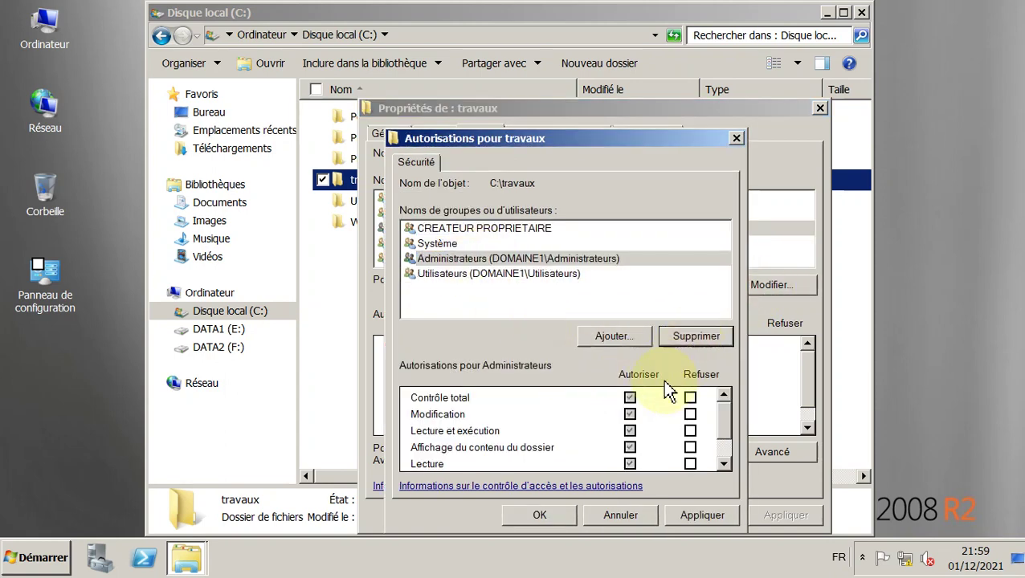
pyautogui.click(702, 512)
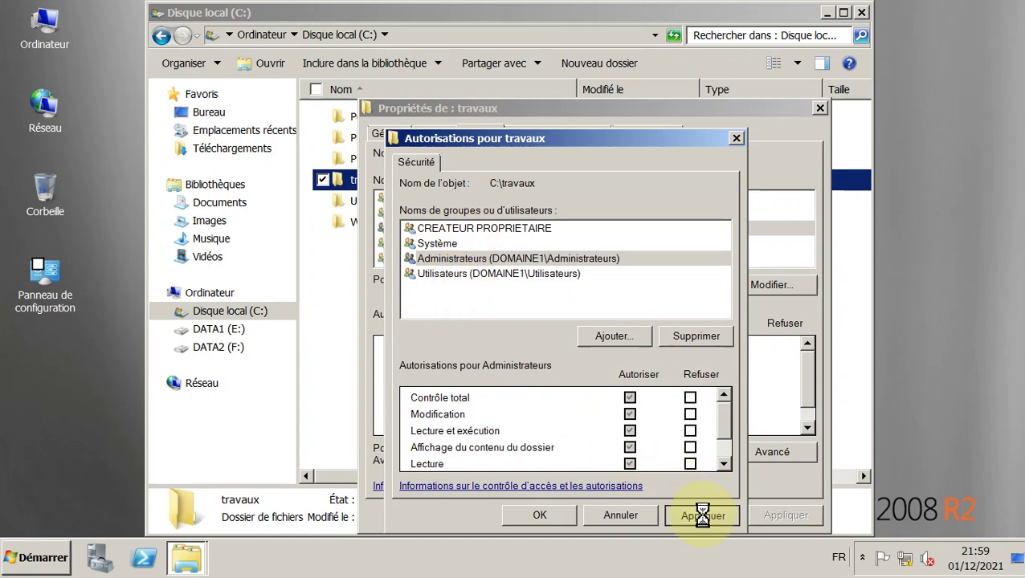
pyautogui.click(558, 514)
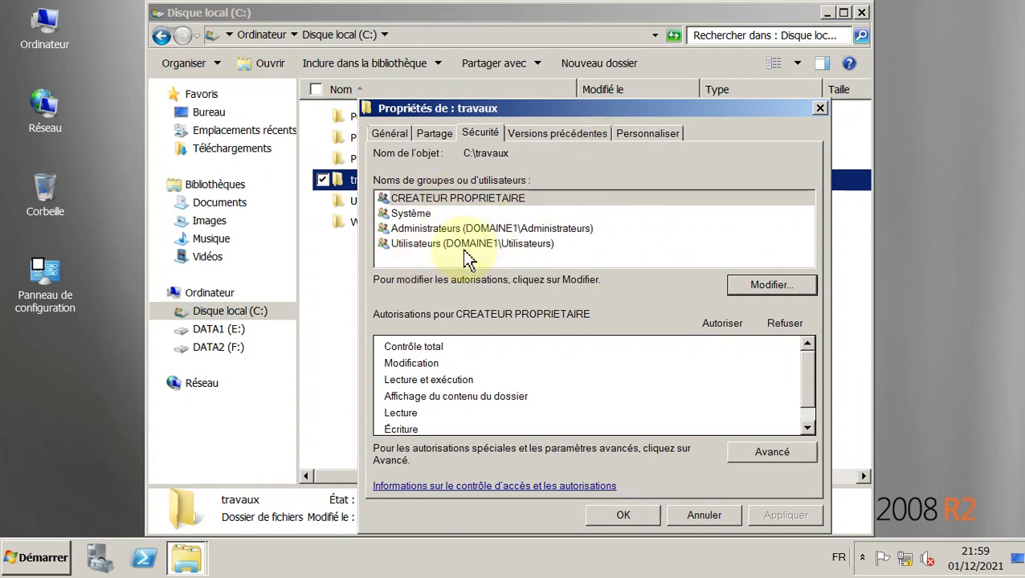
# Review the default NTFS permissions of Système, Administrateurs and Utilisateurs on C:\travaux
pyautogui.click(410, 213)
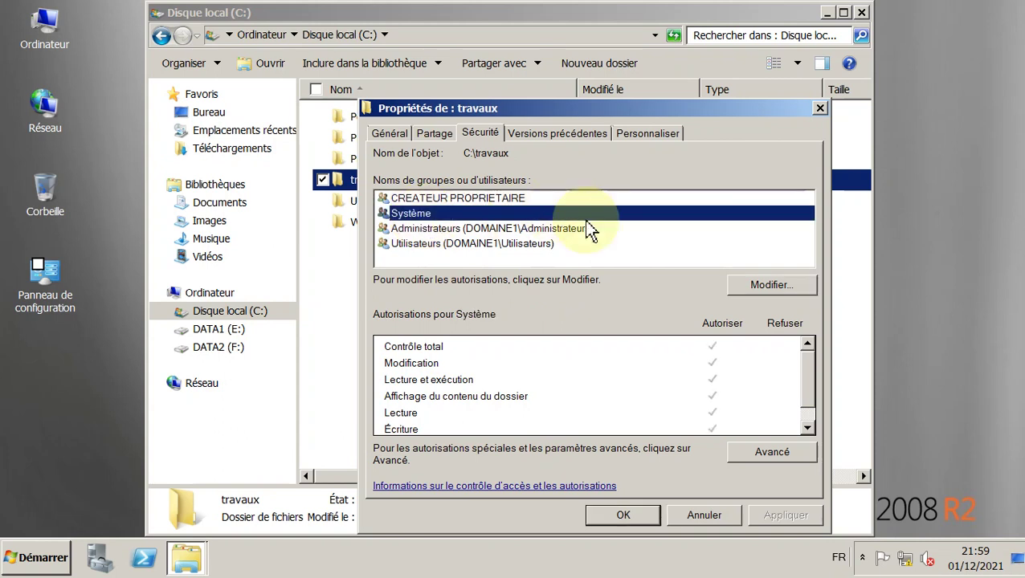
pyautogui.click(546, 229)
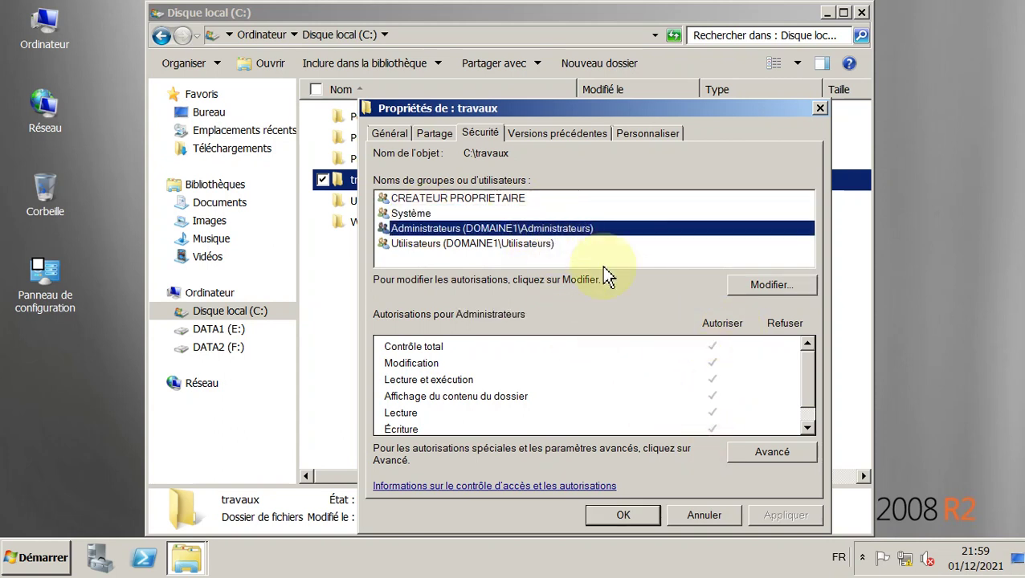
pyautogui.click(469, 244)
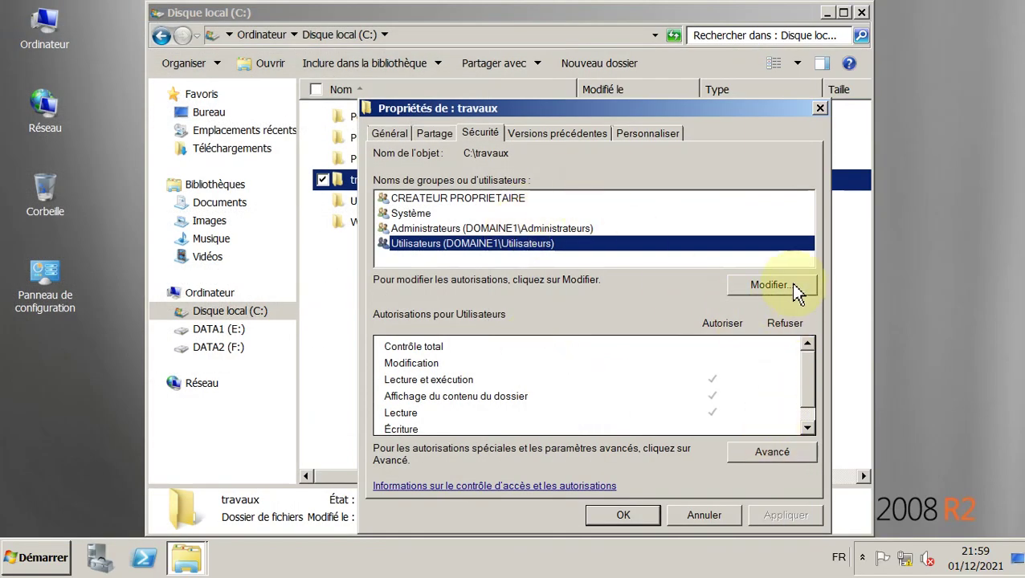
# Disable permission inheritance on C:\travaux, removing all inherited entries, and open its permissions for editing
pyautogui.click(789, 453)
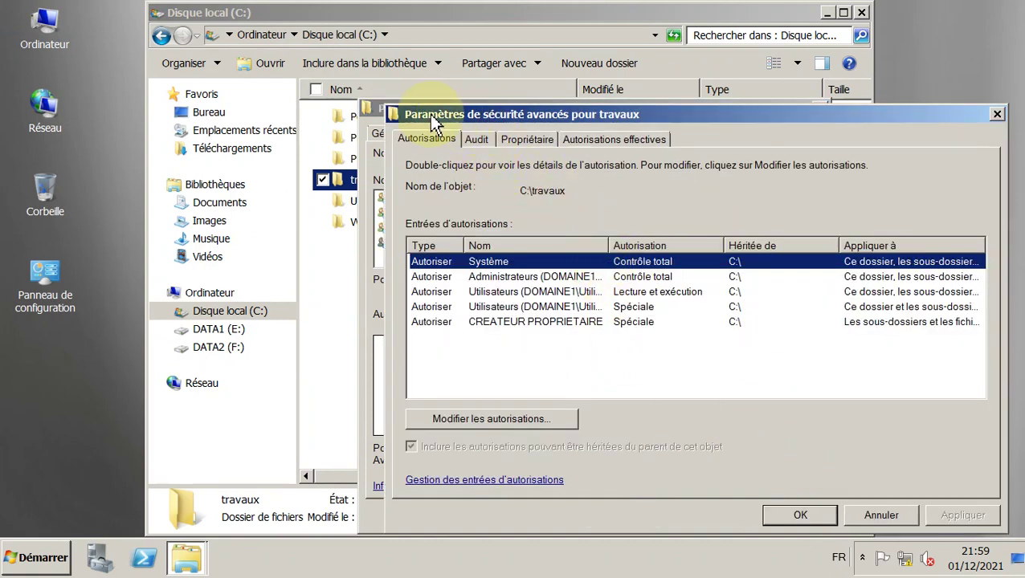
pyautogui.click(507, 408)
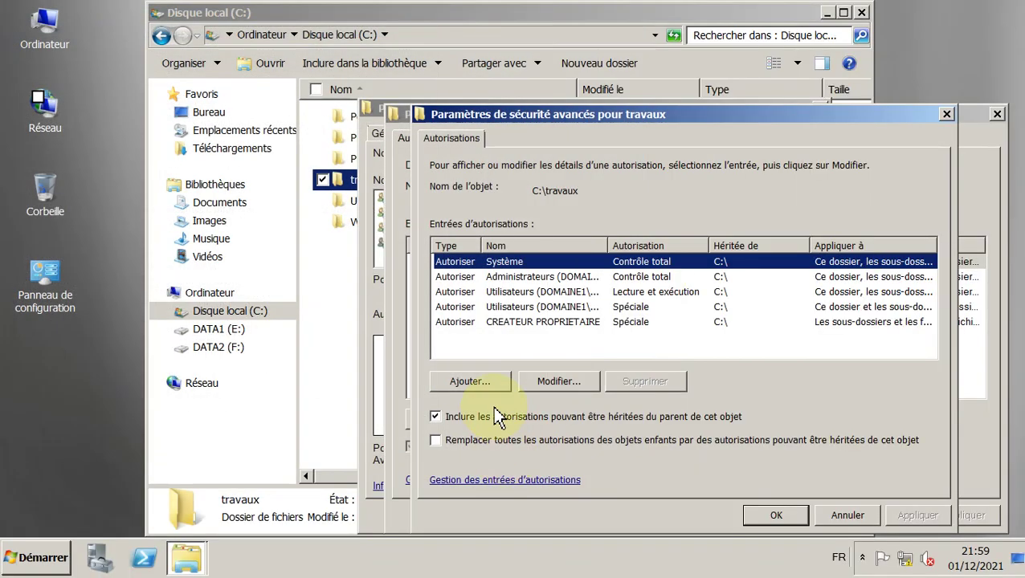
pyautogui.click(436, 417)
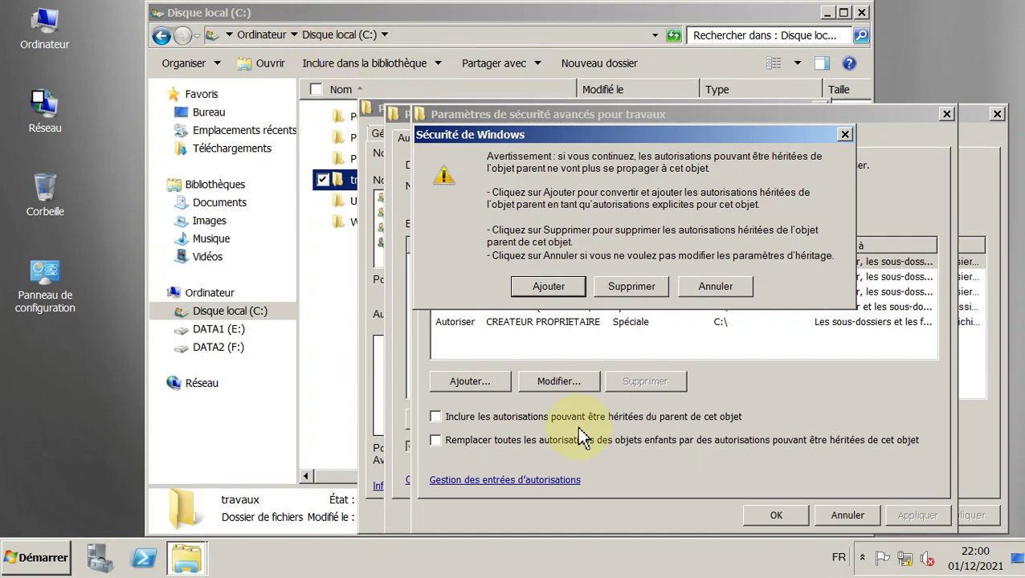
pyautogui.click(638, 291)
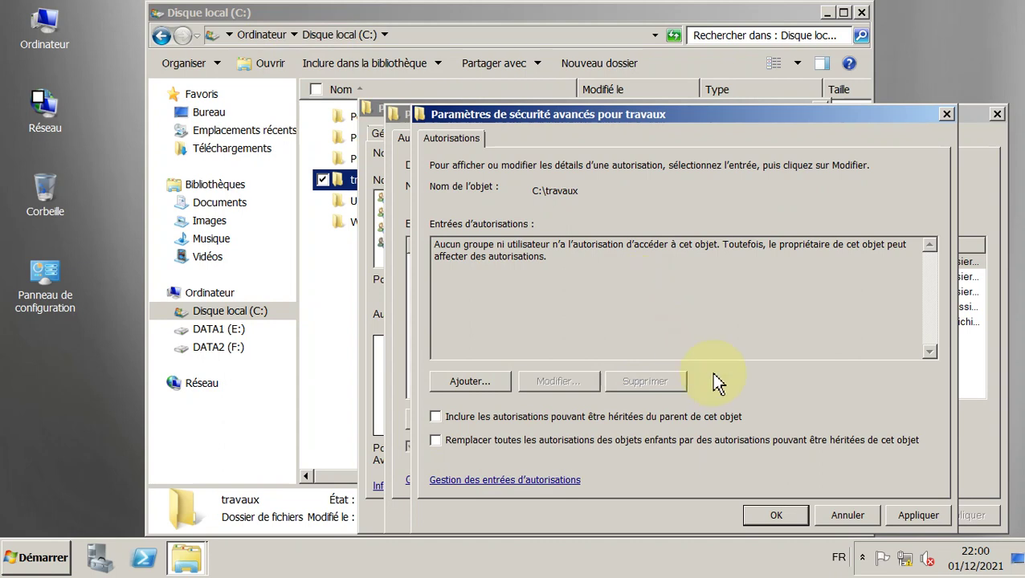
pyautogui.click(775, 520)
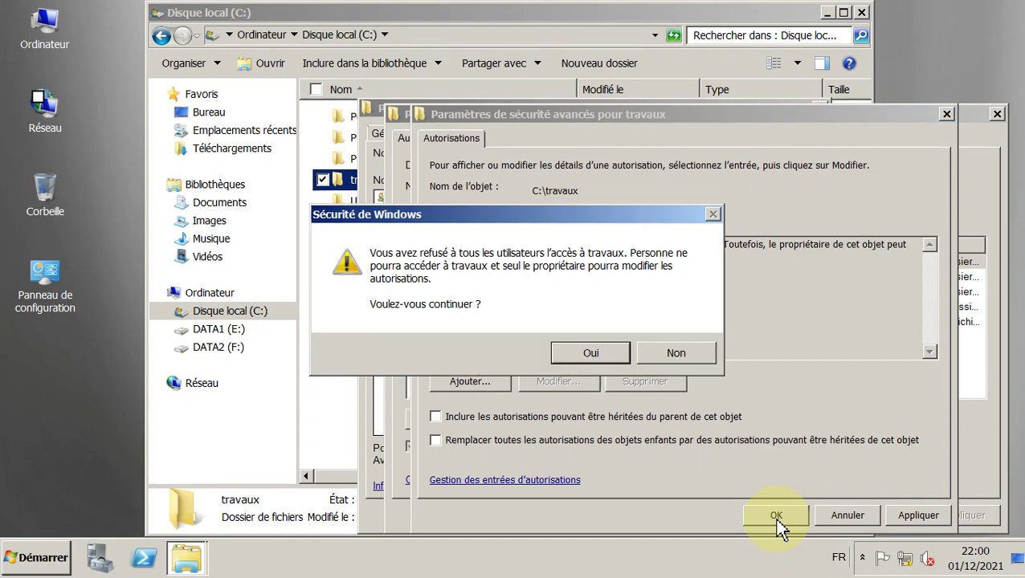
pyautogui.click(620, 350)
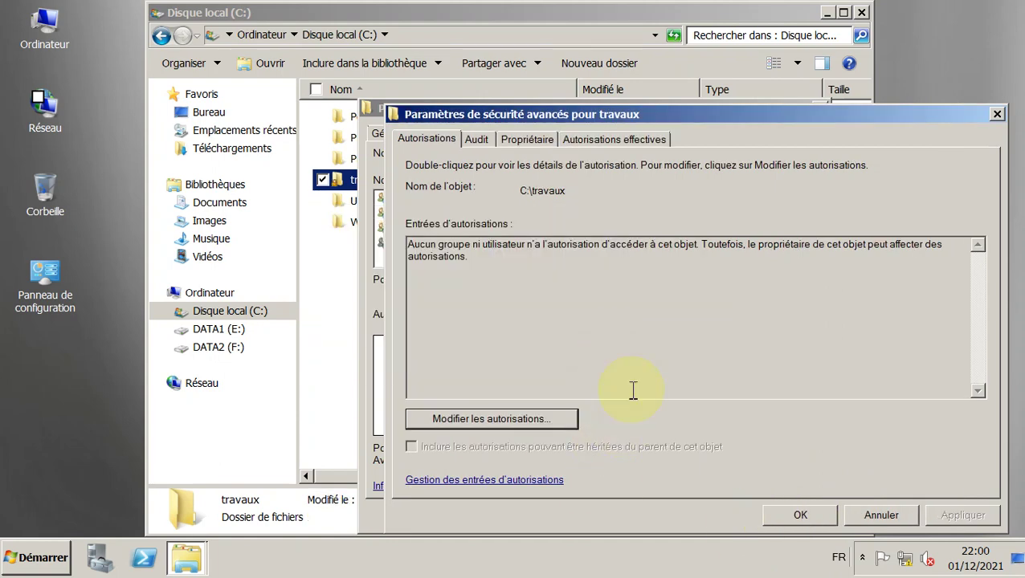
pyautogui.click(811, 516)
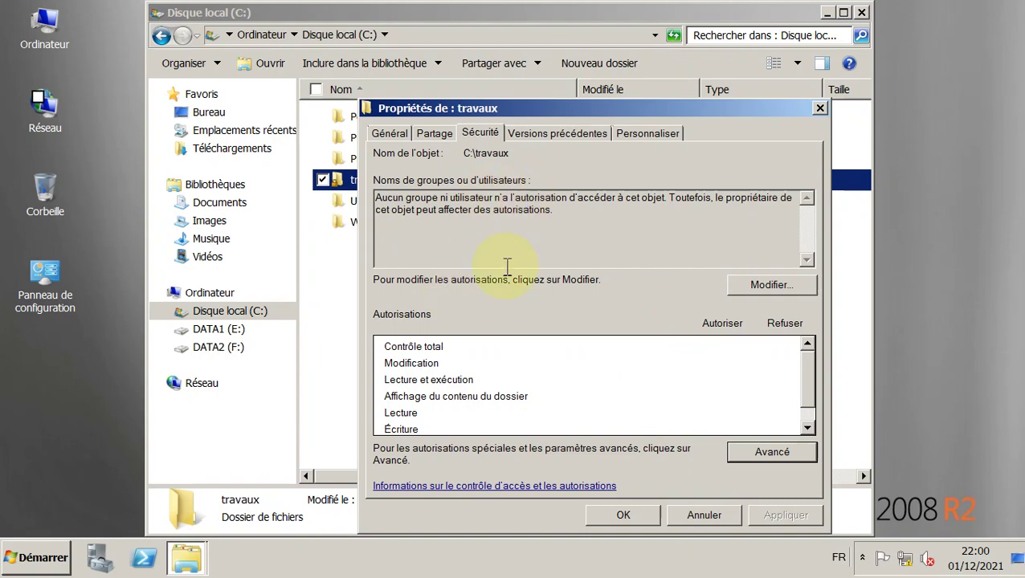
pyautogui.click(767, 298)
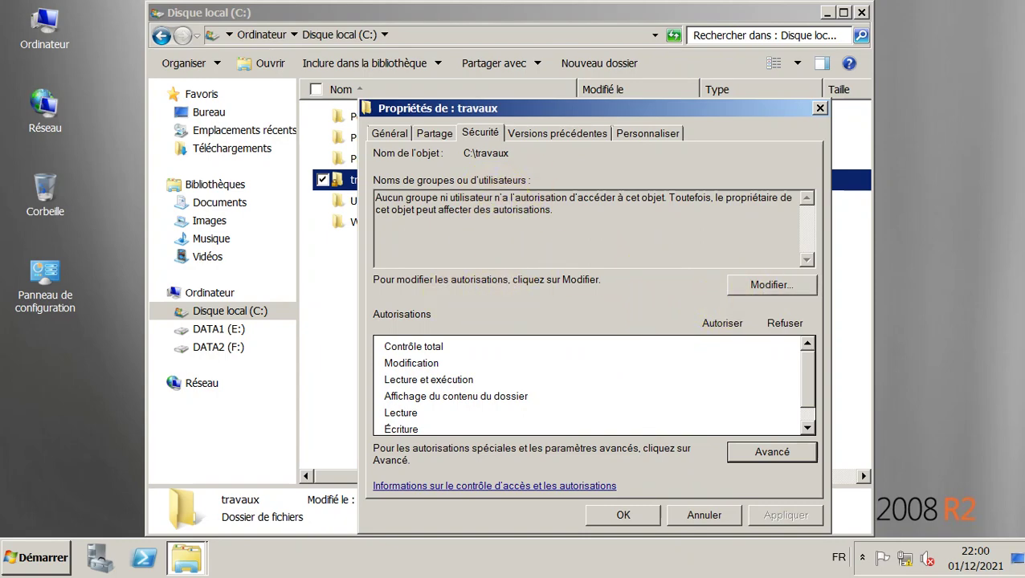
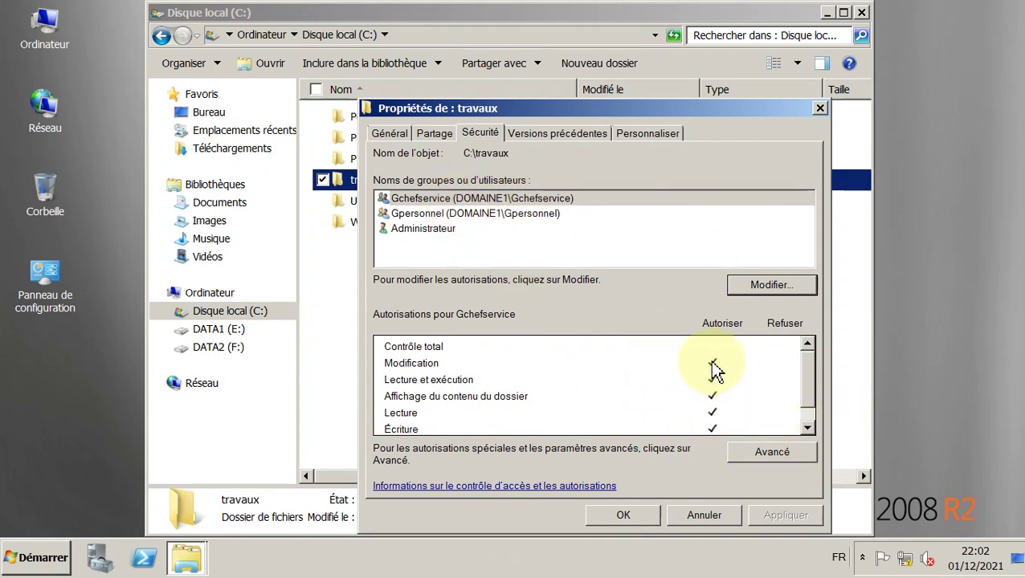
# Check the NTFS permissions assigned to Gpersonnel and Administrateur on C:\travaux
pyautogui.click(457, 214)
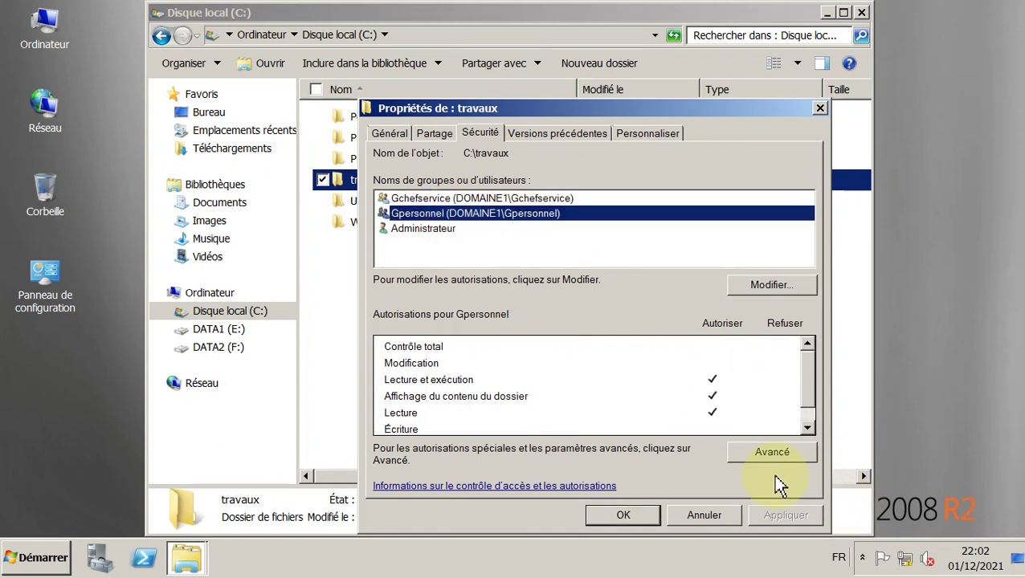
pyautogui.click(450, 229)
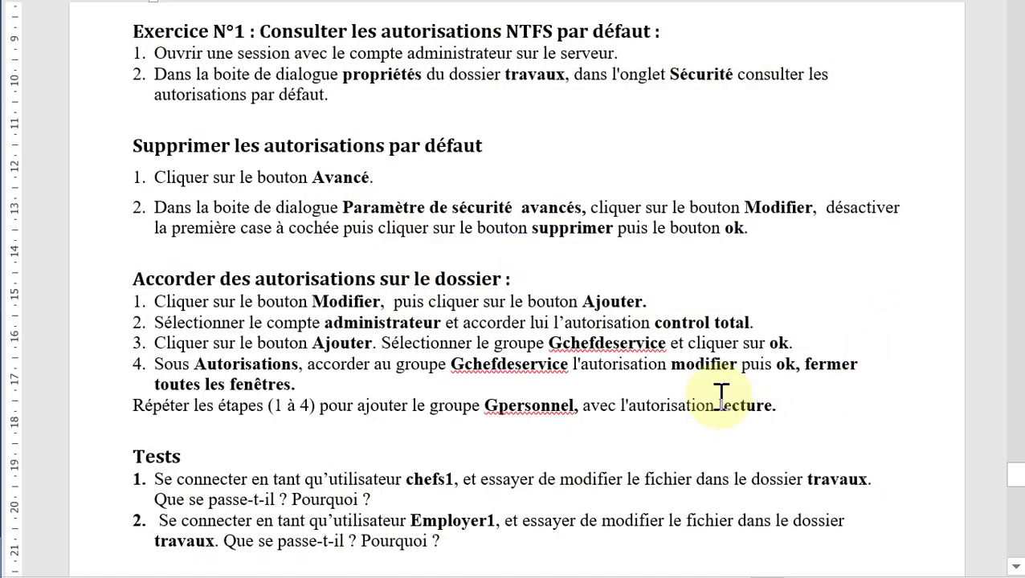
# Consult the exercise's test instructions, and check which domain account is logged on to the first Windows 7 client
pyautogui.scroll(-4, 720, 399)
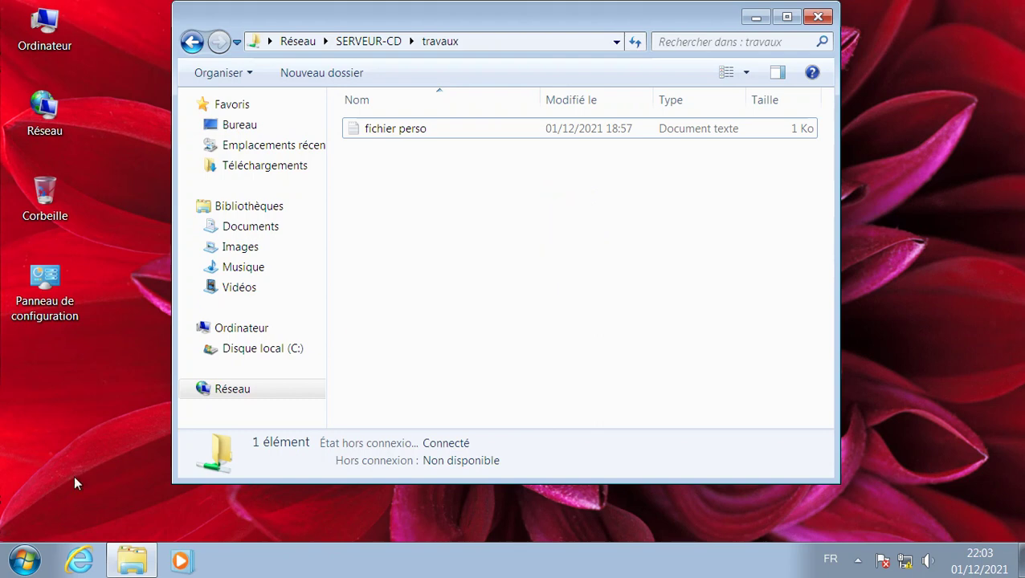
pyautogui.click(26, 560)
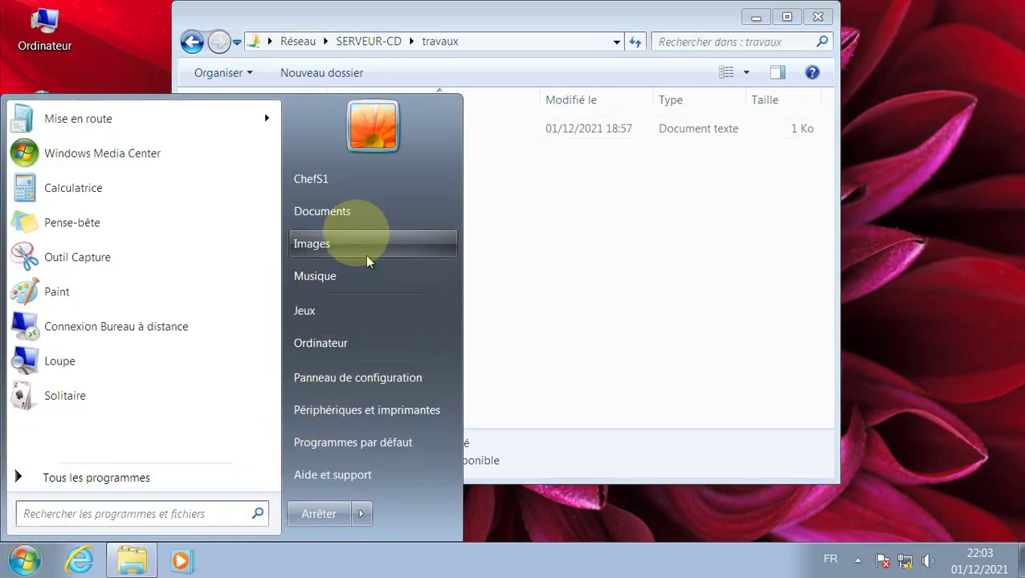
pyautogui.click(507, 229)
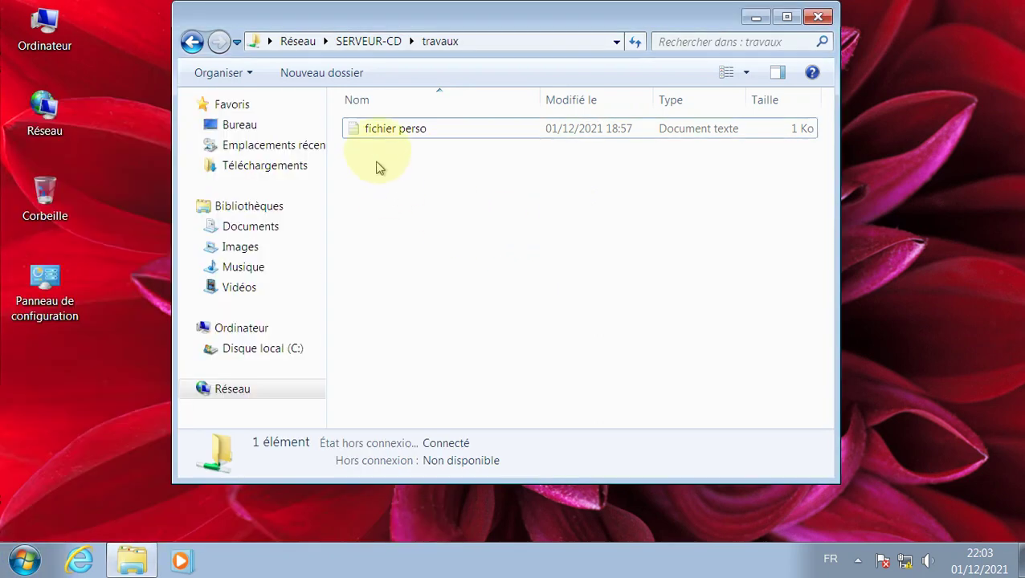
# Rename the text file fichier perso in the SERVEUR-CD travaux share to "fichier comptabilité"
pyautogui.click(404, 138)
pyautogui.click(404, 138)
pyautogui.press('End')
pyautogui.press('BackSpace')
pyautogui.press('BackSpace')
pyautogui.press('BackSpace')
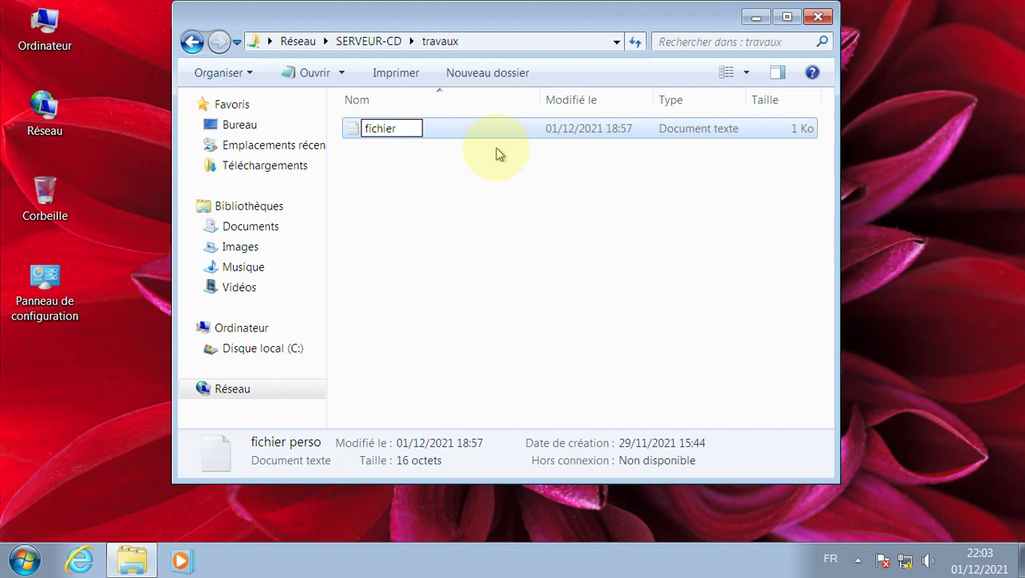
pyautogui.write('comp')
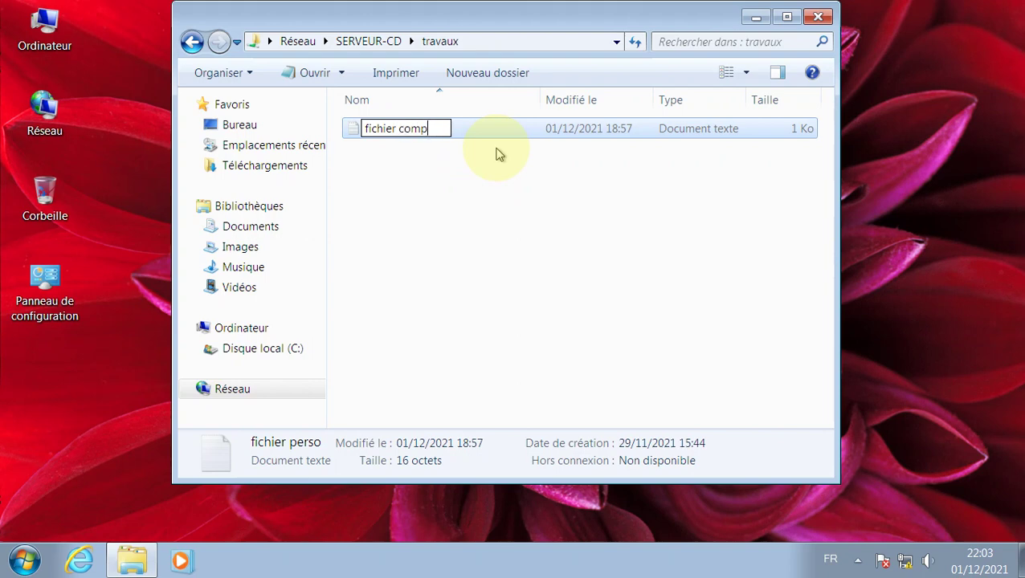
pyautogui.write('ta')
pyautogui.click(511, 229)
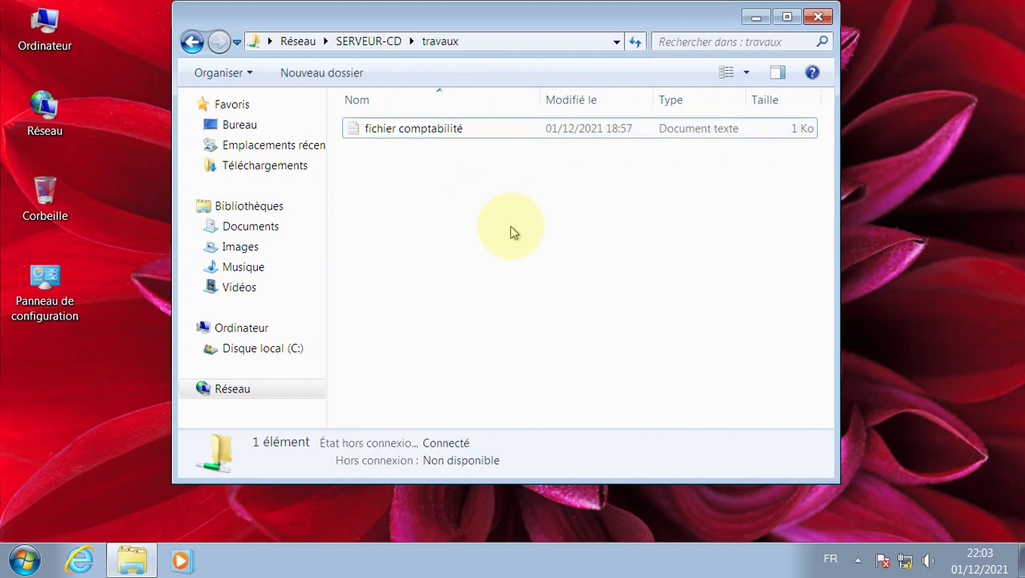
# Switch to the other Windows 7 client and check which domain account is logged on there
pyautogui.click(0, 78)
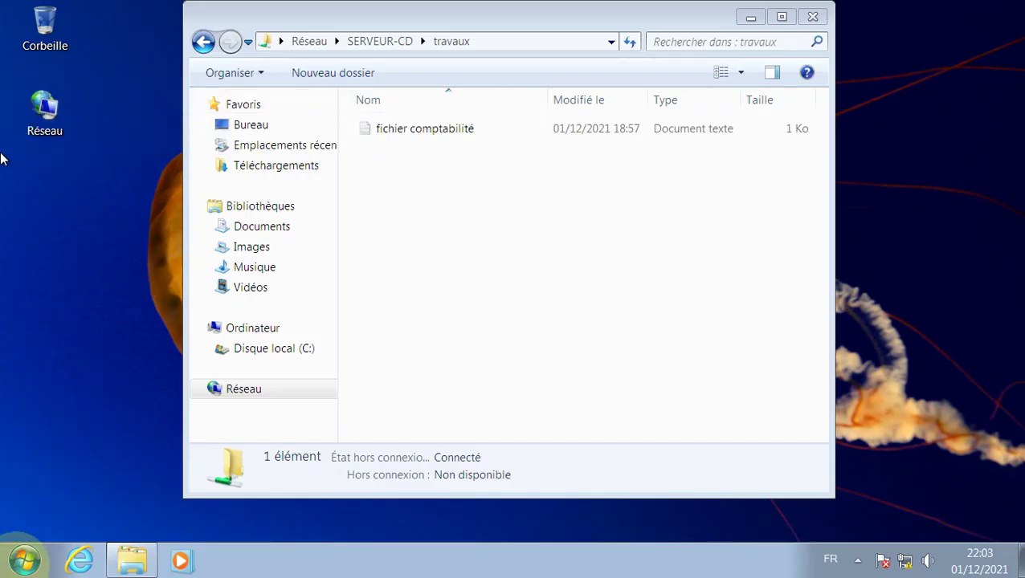
pyautogui.click(22, 561)
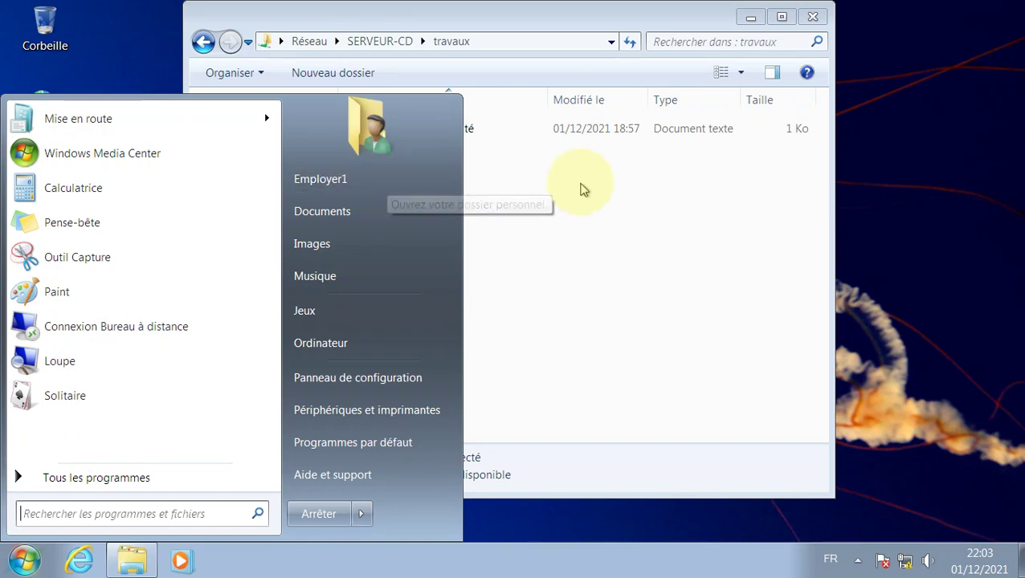
# Try to rename fichier comptabilité to "fichier" in the SERVEUR-CD travaux share from the Employer1 session, and cancel the operation
pyautogui.click(583, 187)
pyautogui.click(522, 133)
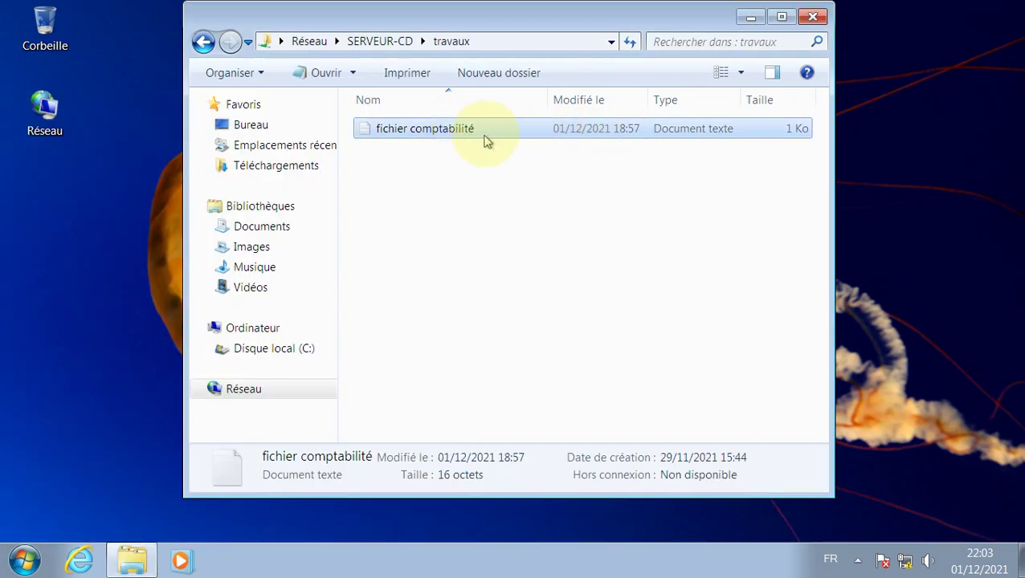
pyautogui.click(485, 133)
pyautogui.moveTo(487, 128); pyautogui.dragTo(418, 132)
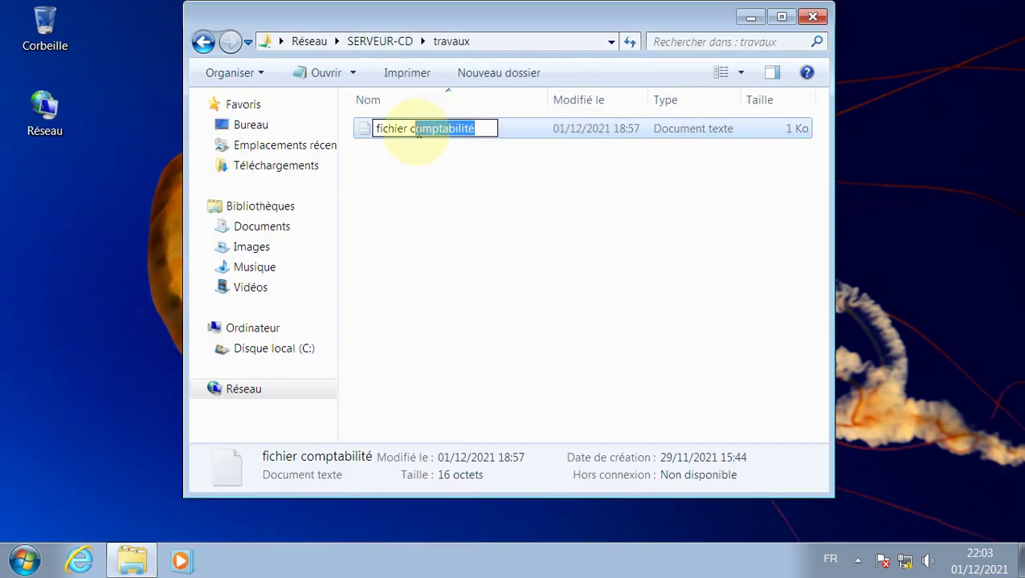
pyautogui.press('BackSpace')
pyautogui.click(474, 274)
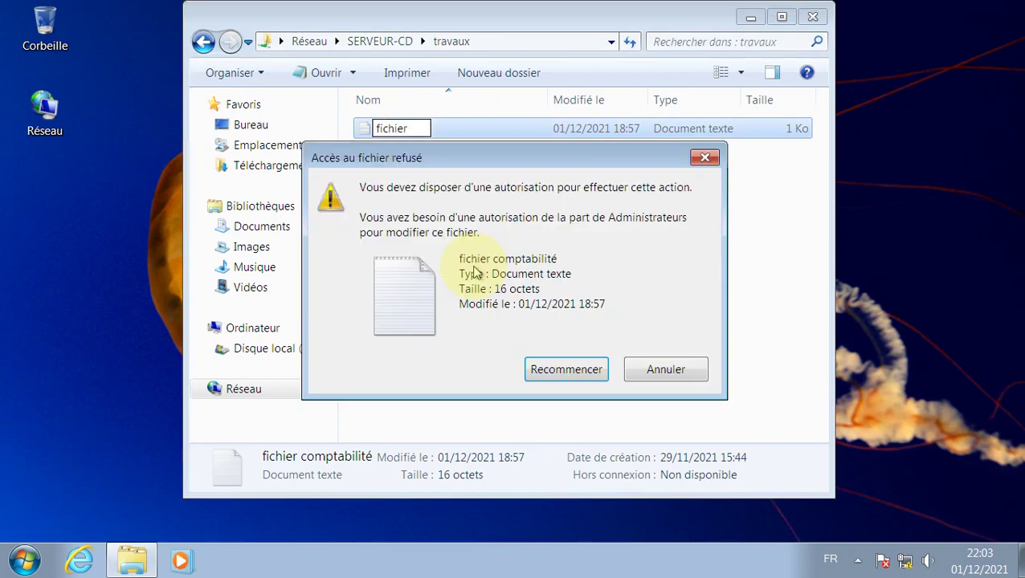
pyautogui.click(704, 375)
pyautogui.click(482, 277)
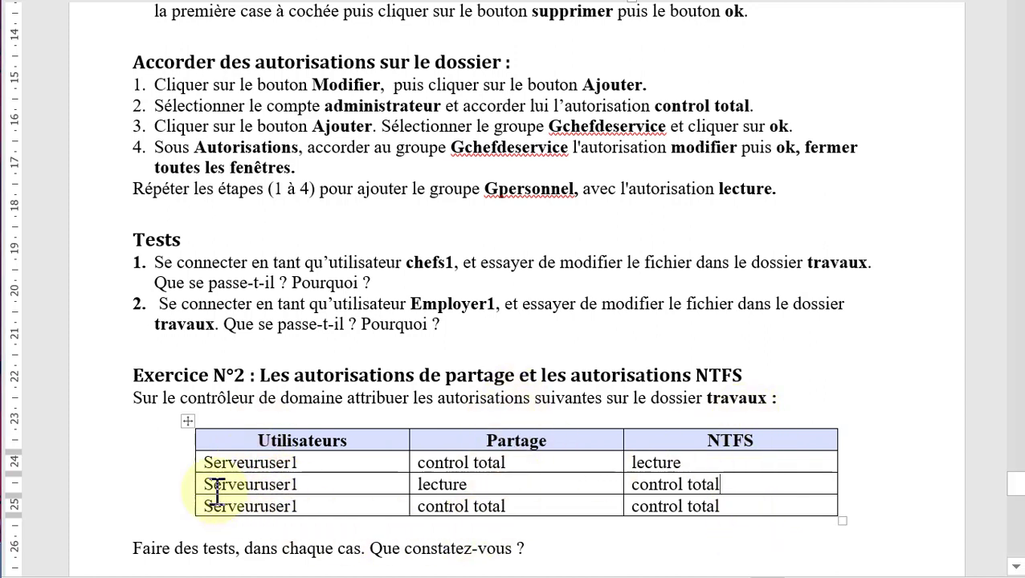
# Consult the table of share and NTFS permissions required for Serveuruser1 on travaux in Exercice N°2
pyautogui.click(184, 463)
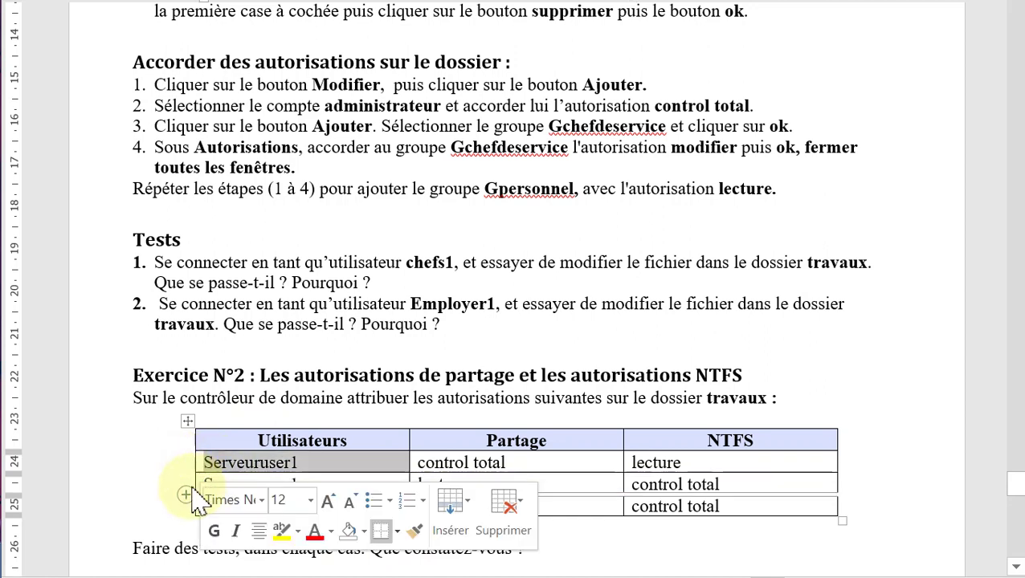
pyautogui.click(141, 485)
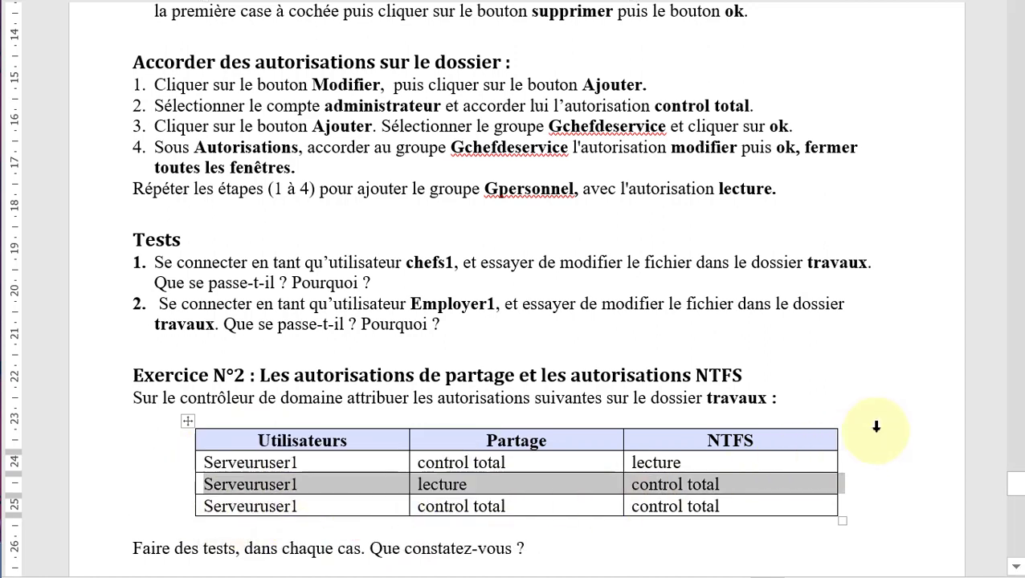
pyautogui.click(879, 465)
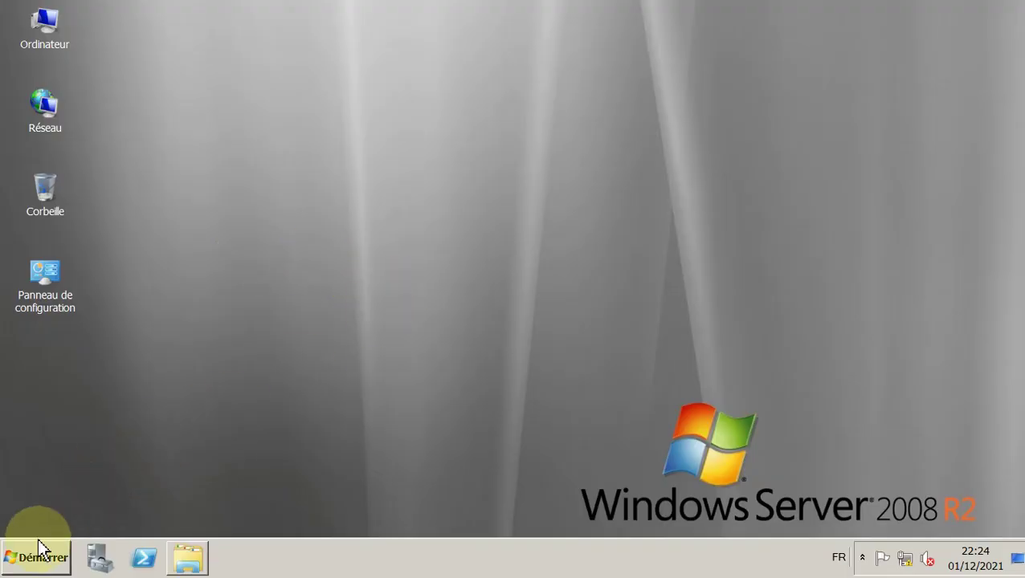
# On the Windows Server 2008 R2 machine, open the account settings of user1 in Active Directory Users and Computers
pyautogui.click(45, 562)
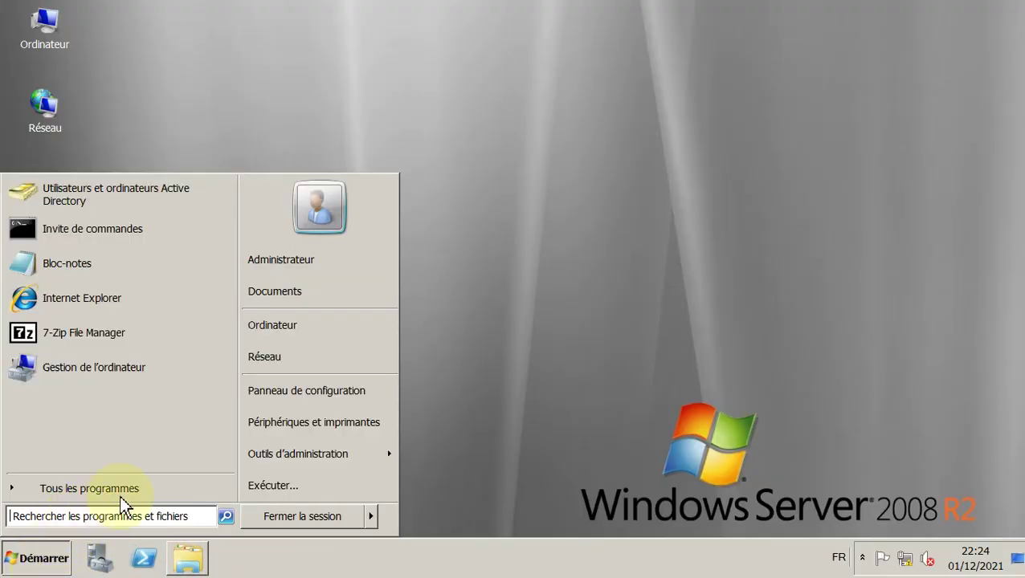
pyautogui.moveTo(348, 451)
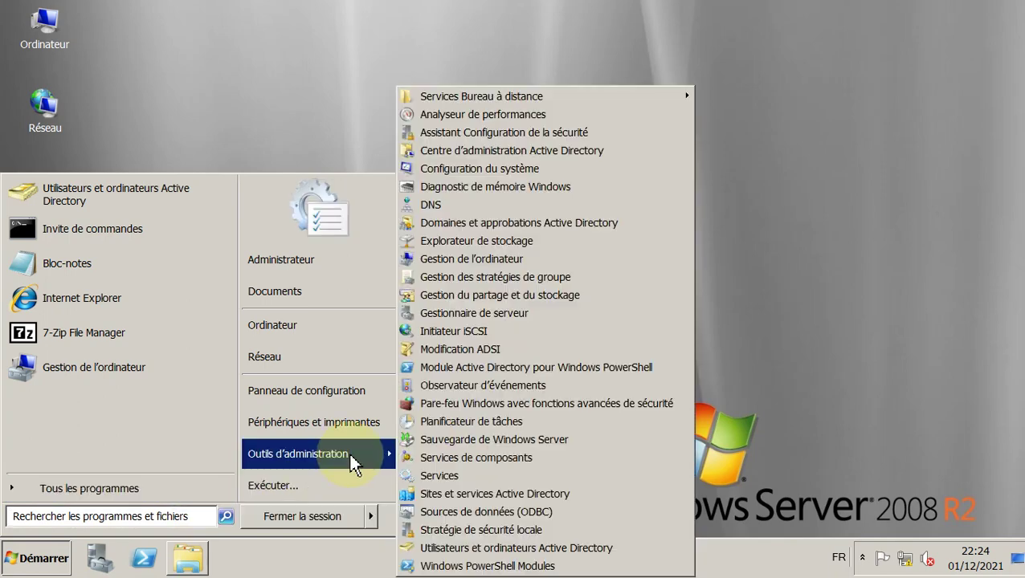
pyautogui.click(550, 549)
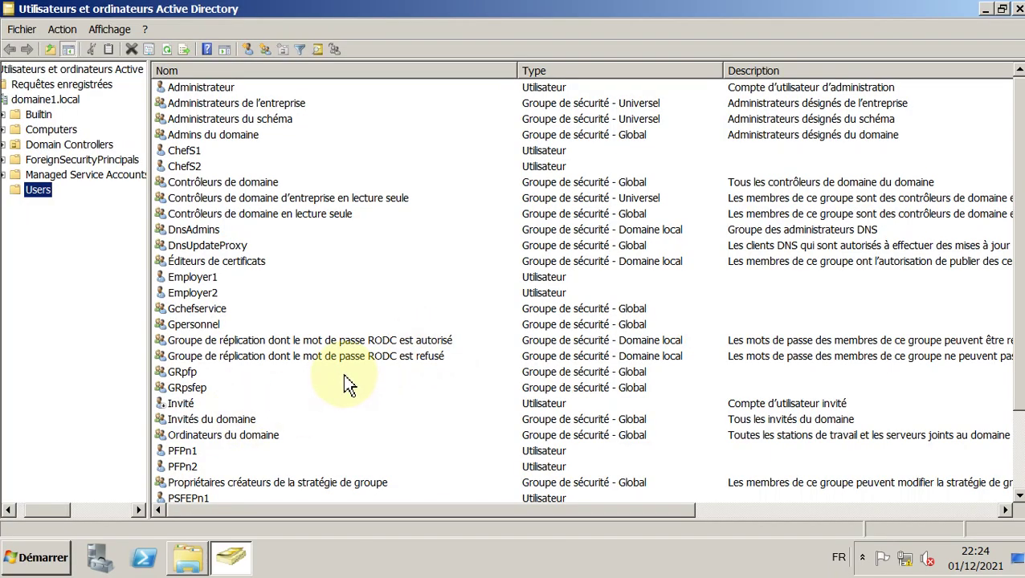
pyautogui.click(344, 372)
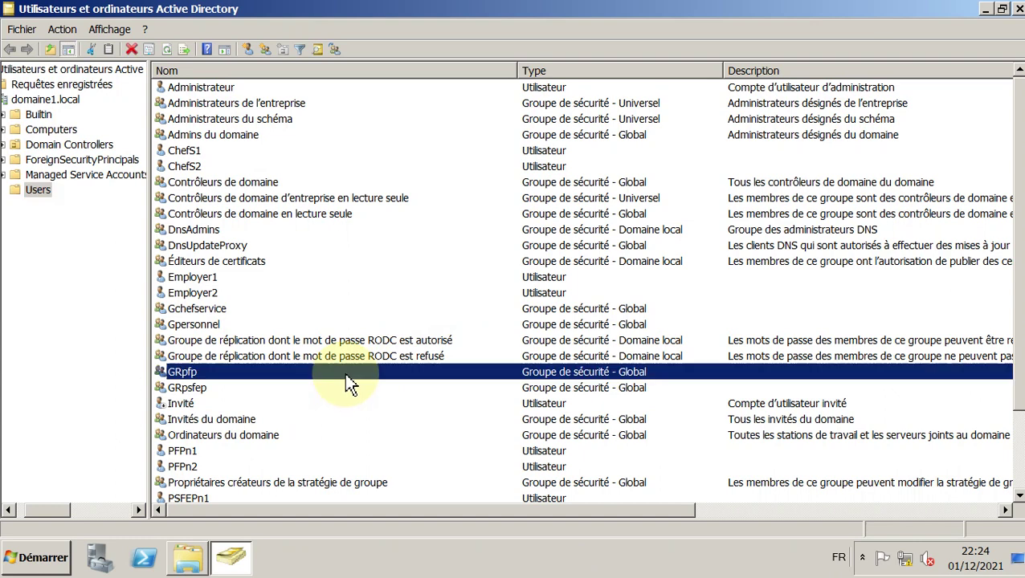
pyautogui.scroll(-2, 344, 373)
pyautogui.click(204, 453)
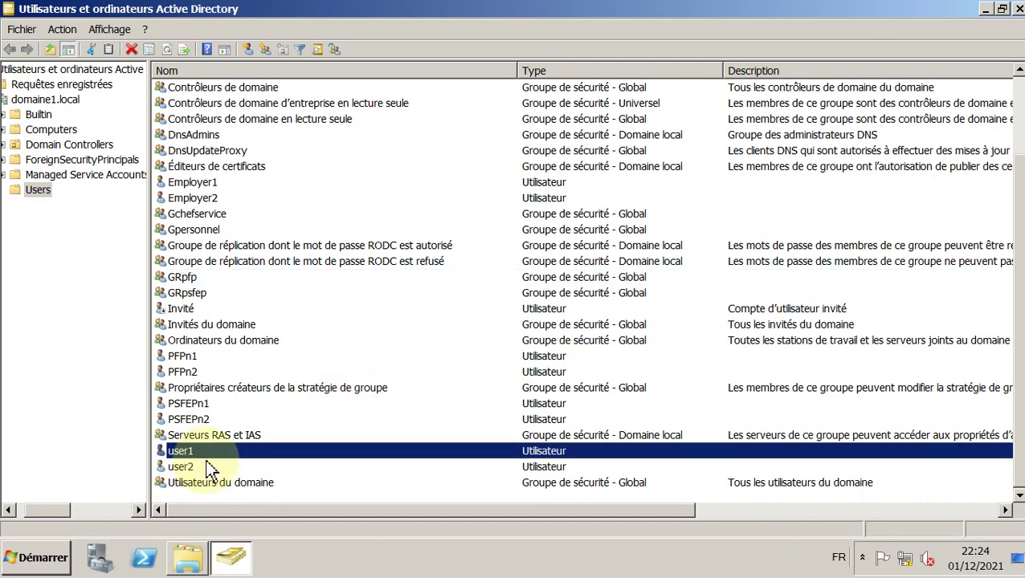
pyautogui.doubleClick(192, 455)
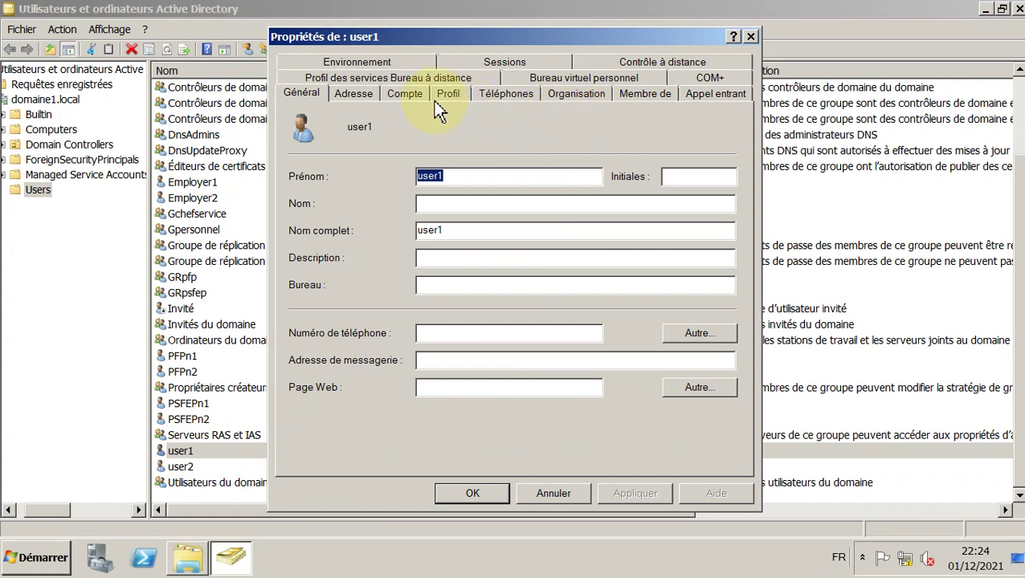
pyautogui.click(402, 95)
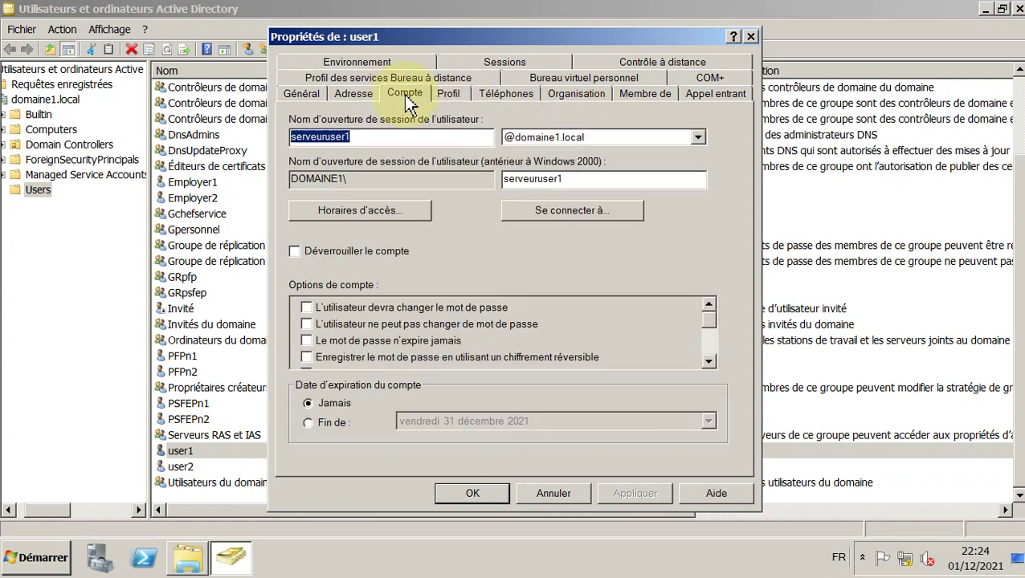
# Allow user1 to log on at all hours from Sunday to Saturday and apply the change
pyautogui.click(379, 217)
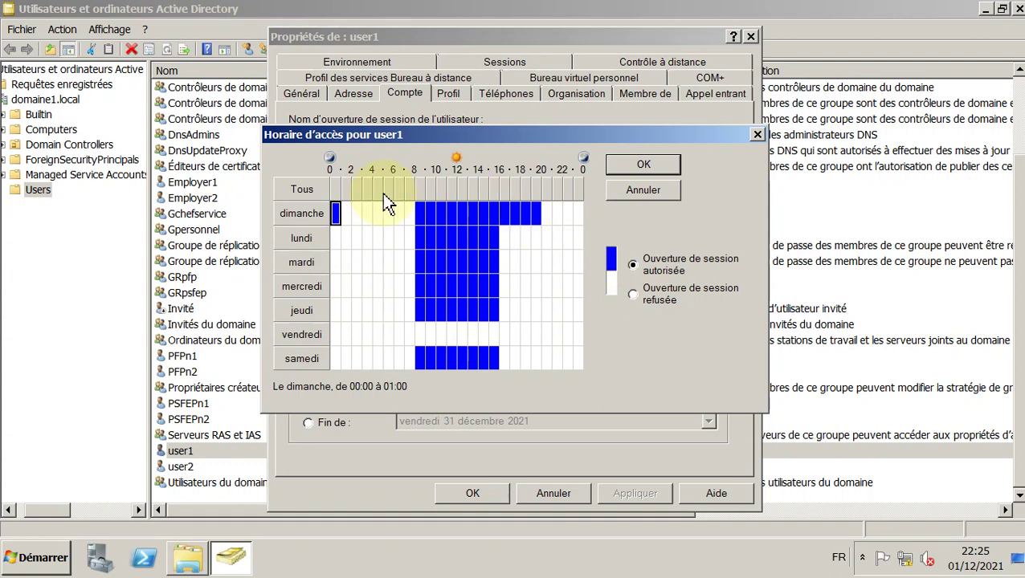
pyautogui.moveTo(338, 211); pyautogui.dragTo(585, 371)
pyautogui.click(632, 267)
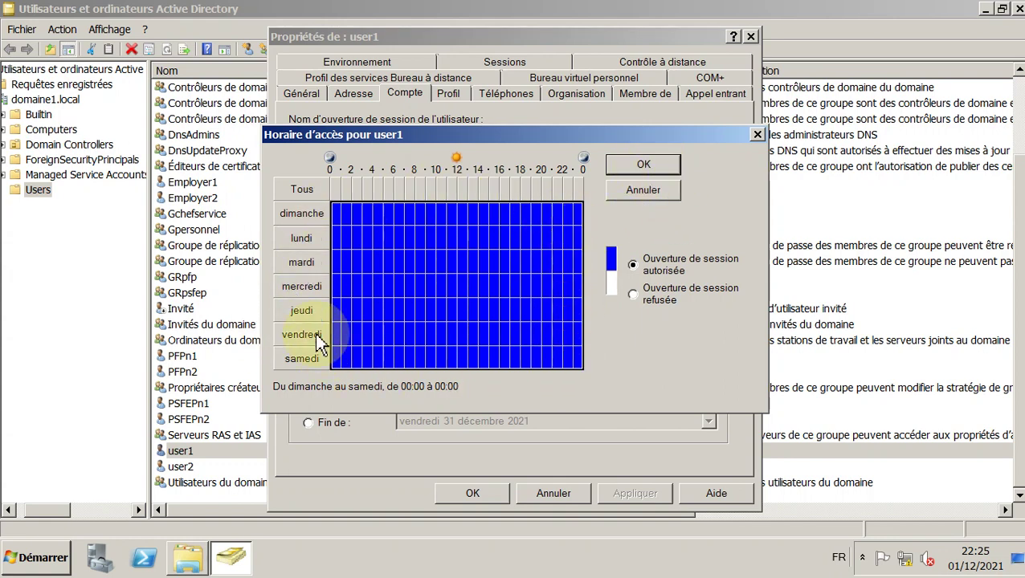
pyautogui.click(644, 164)
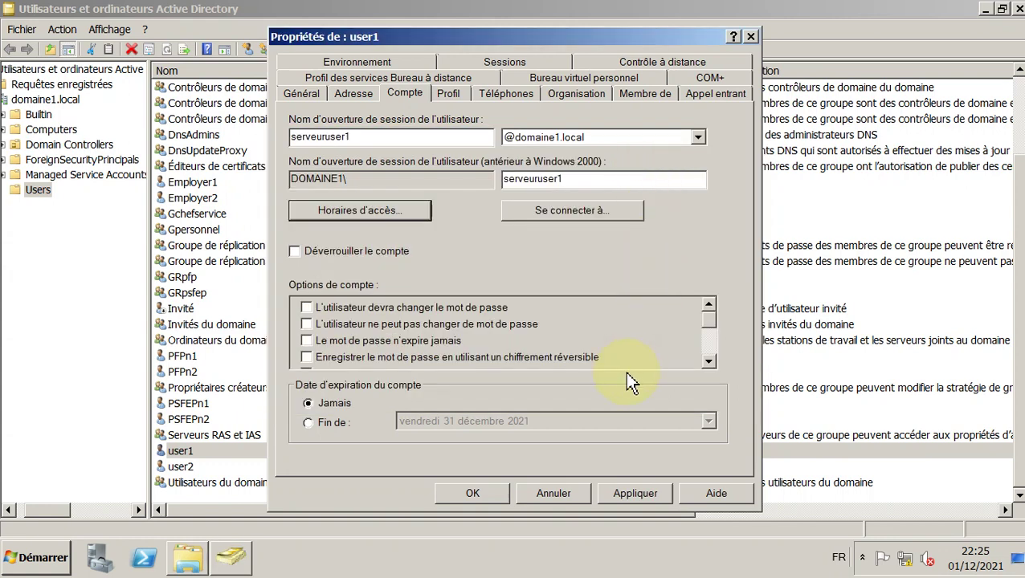
pyautogui.click(651, 500)
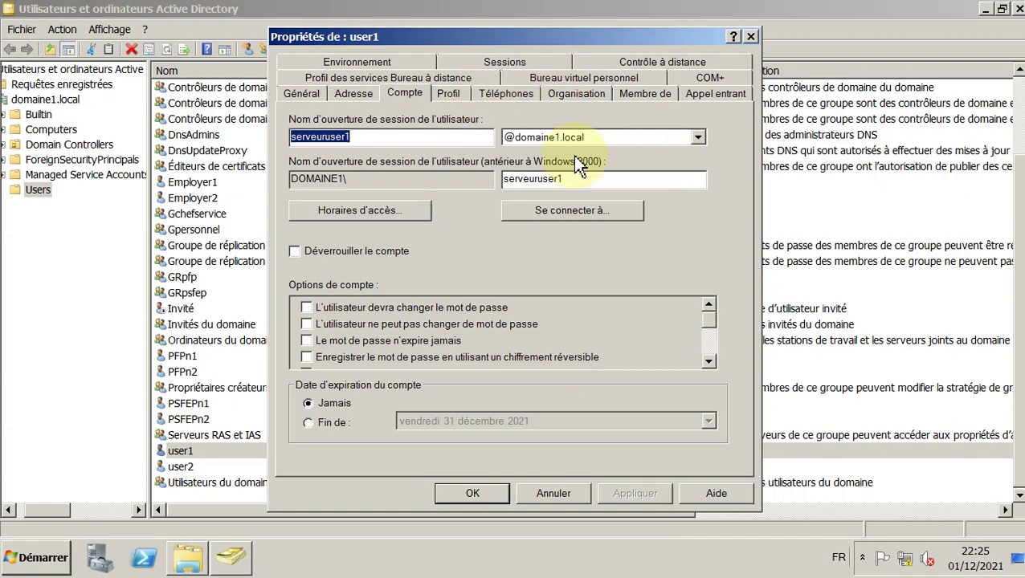
# Switch to the first Windows 7 client and check its logged-on account and computer name
pyautogui.click(2, 70)
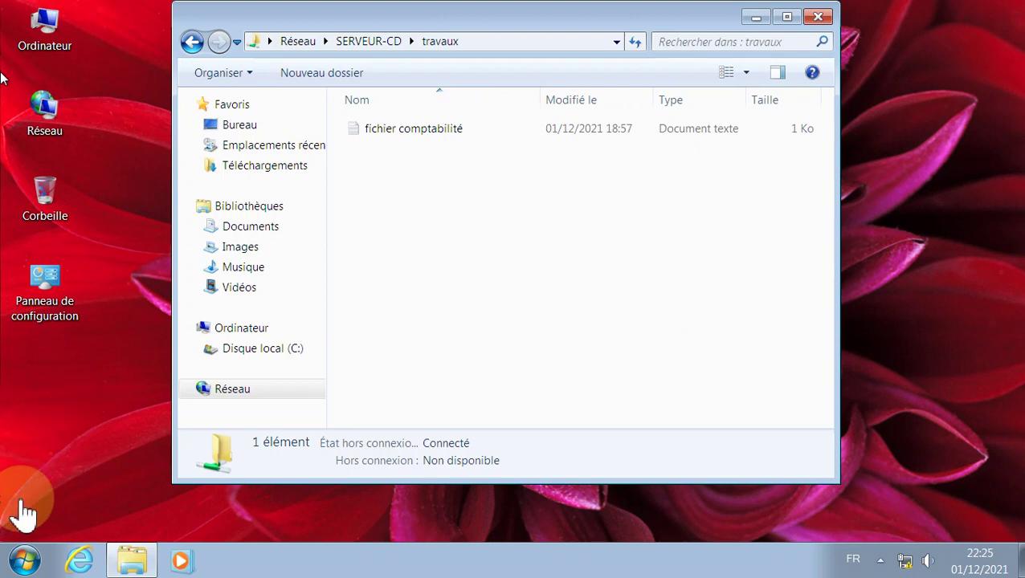
pyautogui.click(24, 561)
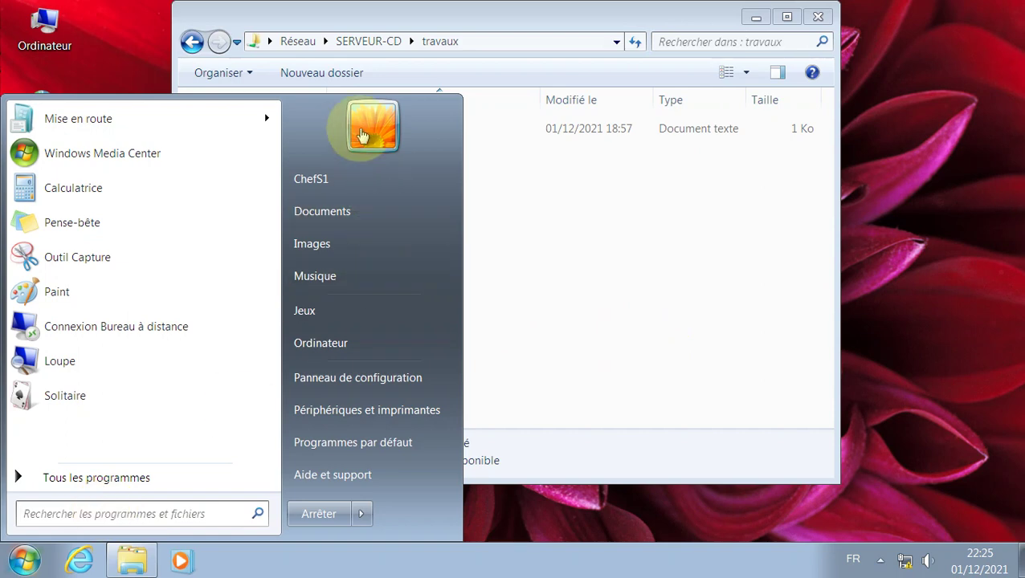
pyautogui.click(388, 342)
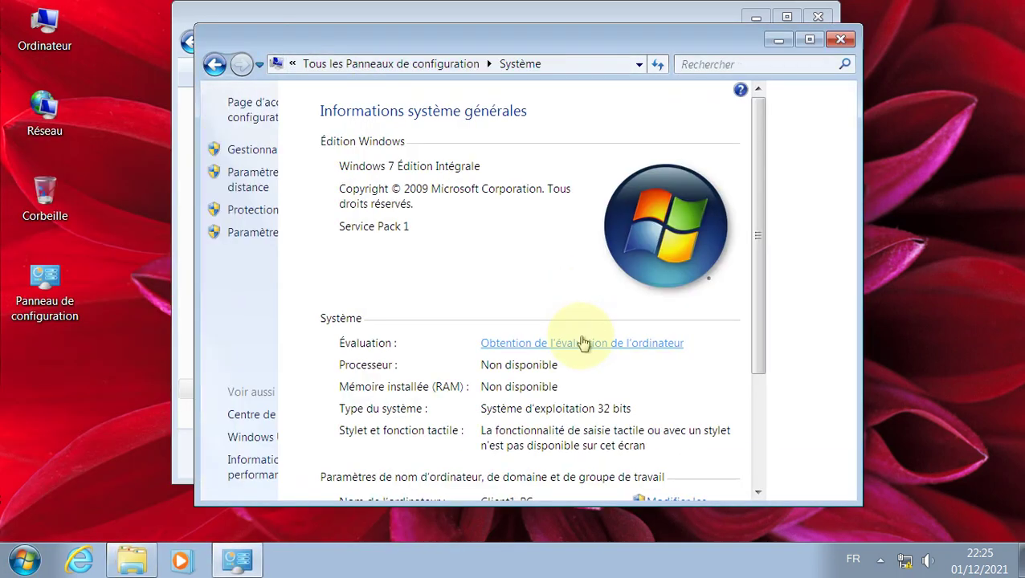
pyautogui.scroll(-2, 643, 385)
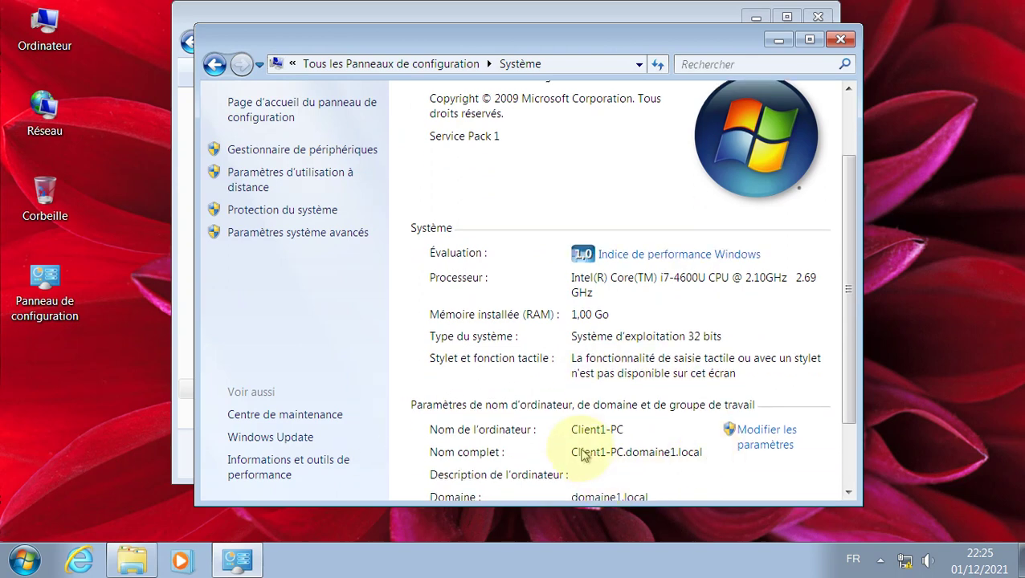
pyautogui.click(841, 39)
pyautogui.click(494, 252)
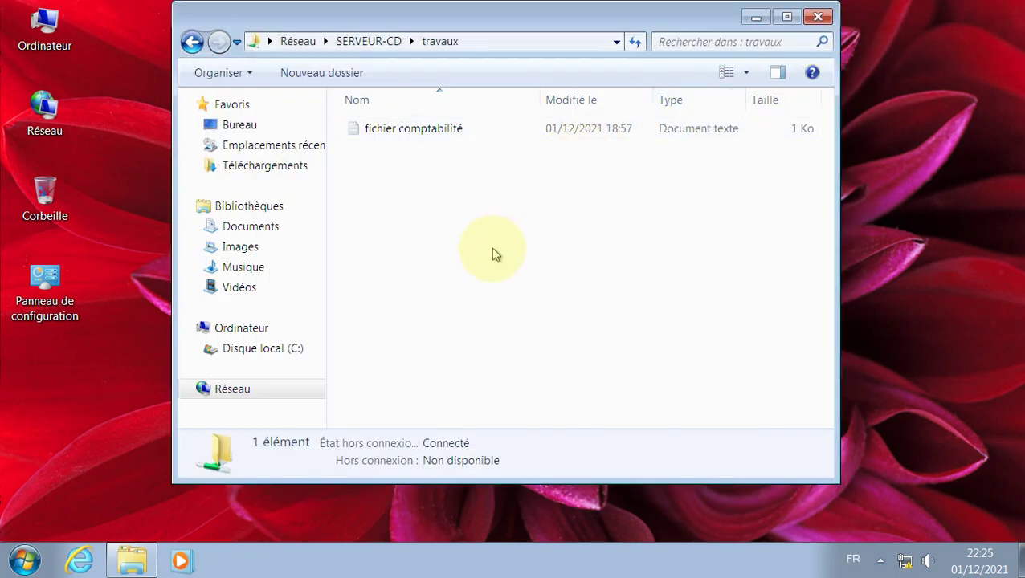
pyautogui.click(67, 376)
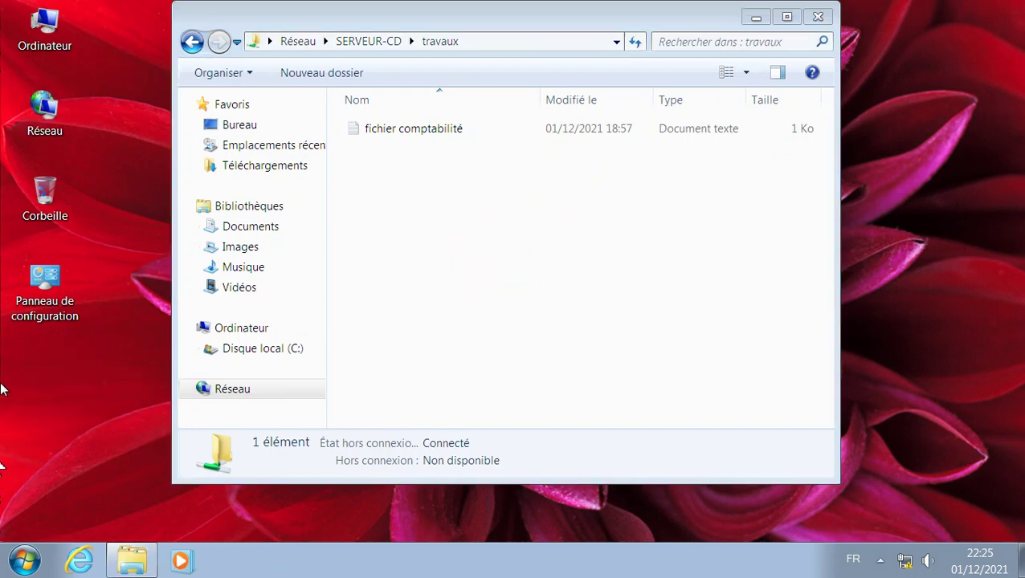
# Log off ChefS1 from the Windows 7 client and choose to sign in as another user
pyautogui.click(24, 561)
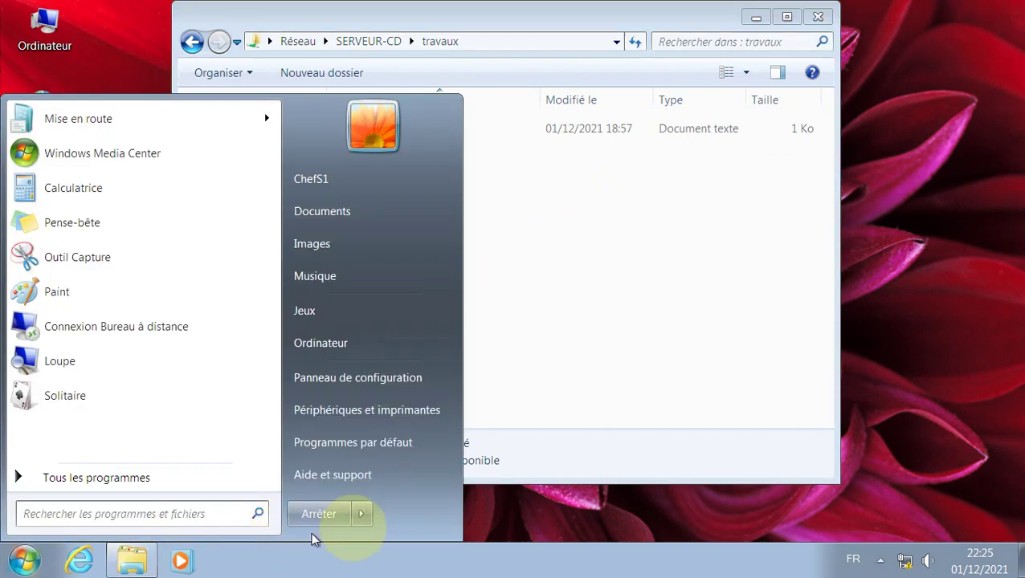
pyautogui.click(361, 518)
pyautogui.click(479, 455)
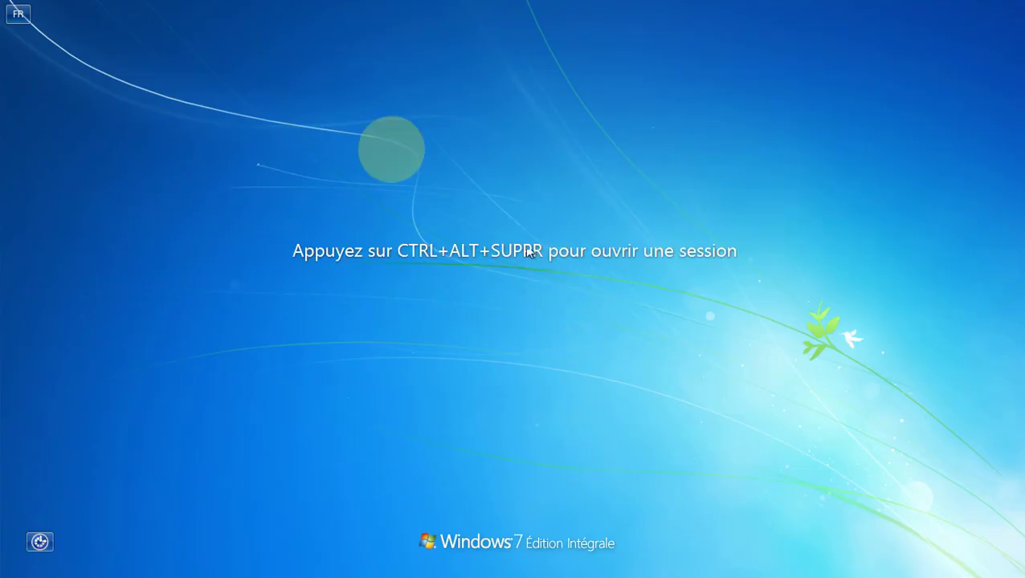
pyautogui.hotkey('ctrl', 'alt', 'Delete')
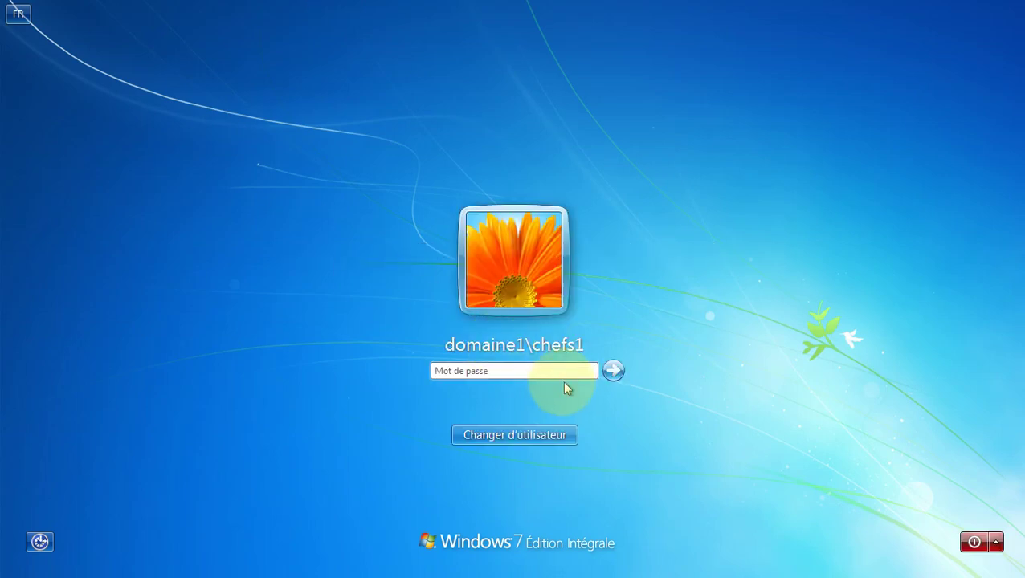
pyautogui.click(556, 434)
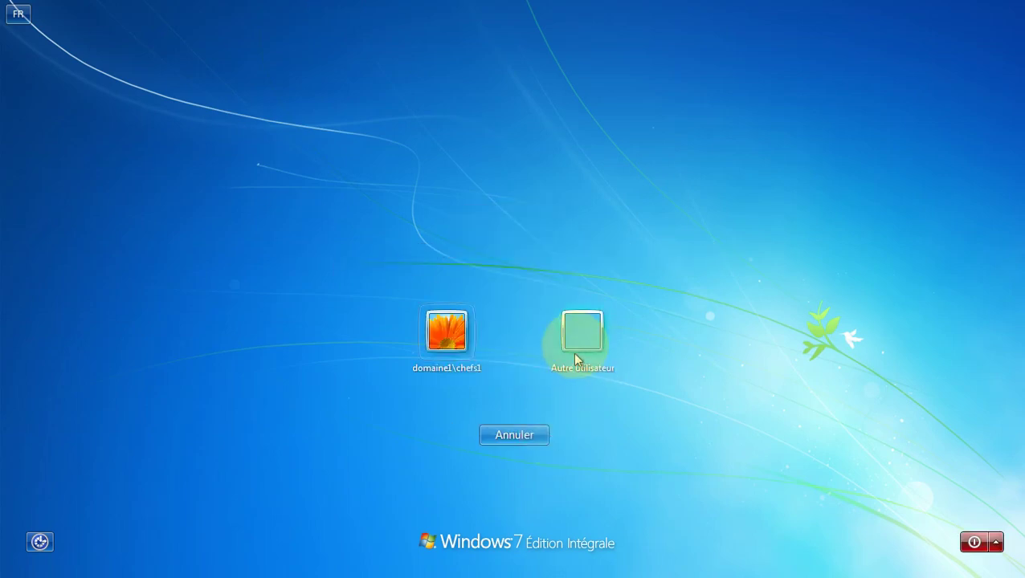
pyautogui.click(578, 343)
# Sign in to the Windows 7 client as domaine1\serveuruser1 with the account password, re-entering it if refused
pyautogui.click(469, 325)
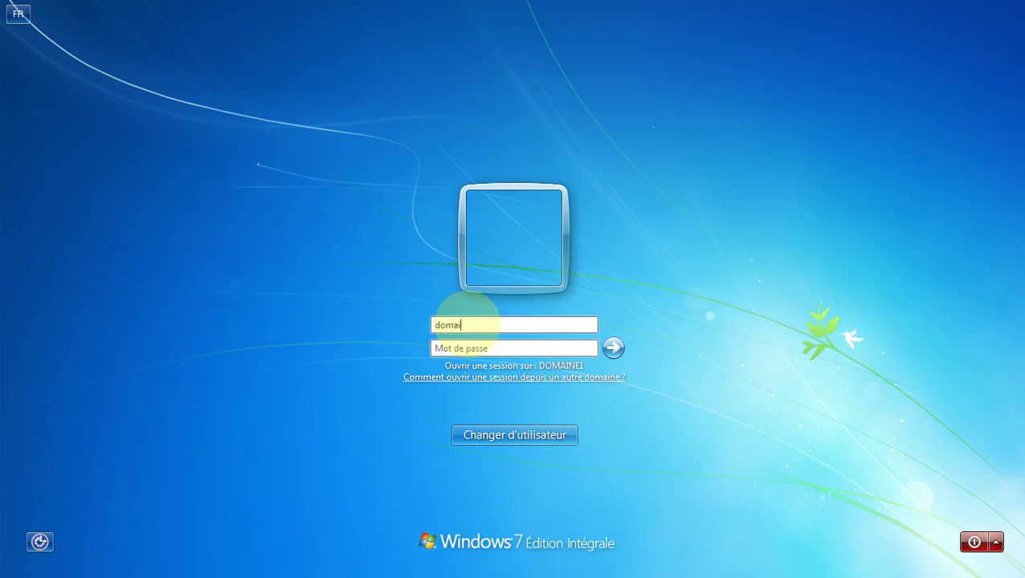
pyautogui.write('domaine1\\serveuruser1')
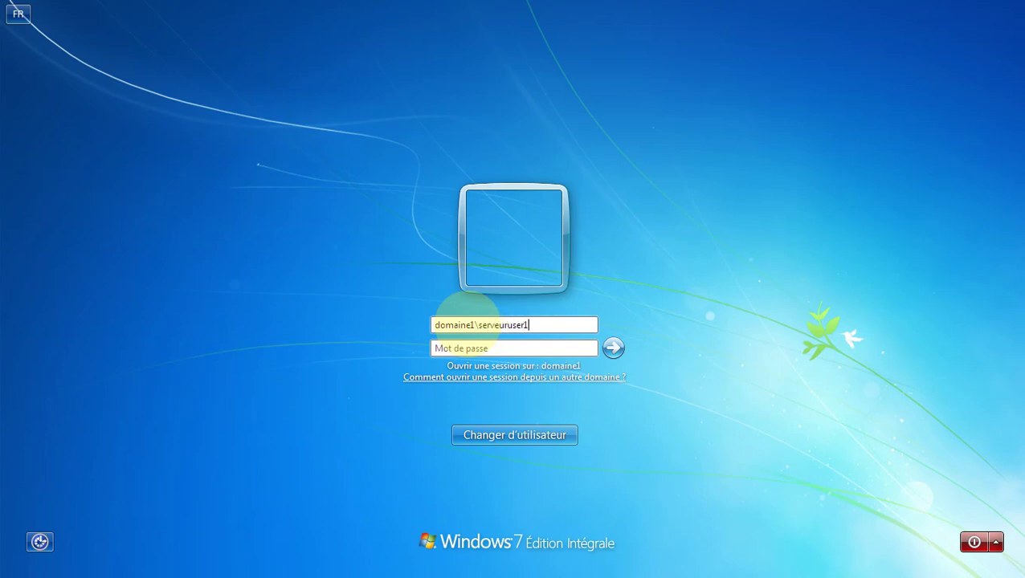
pyautogui.click(526, 349)
pyautogui.click(527, 348)
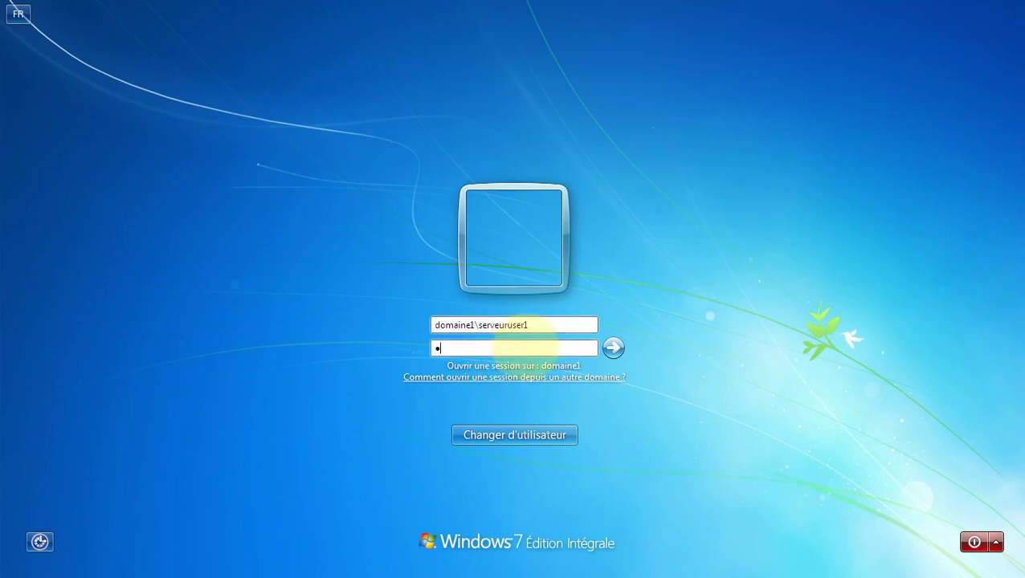
pyautogui.click(613, 347)
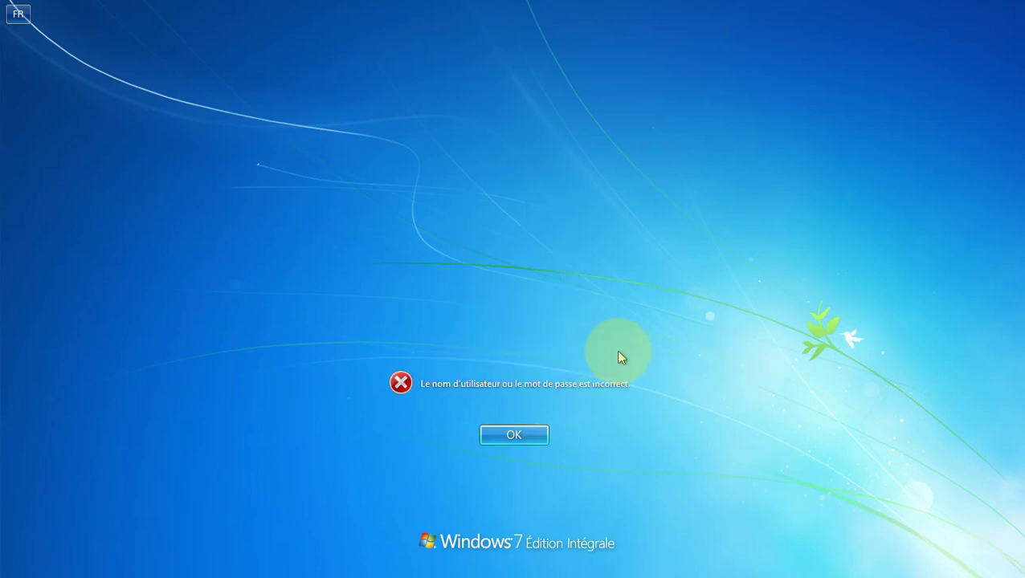
pyautogui.click(533, 438)
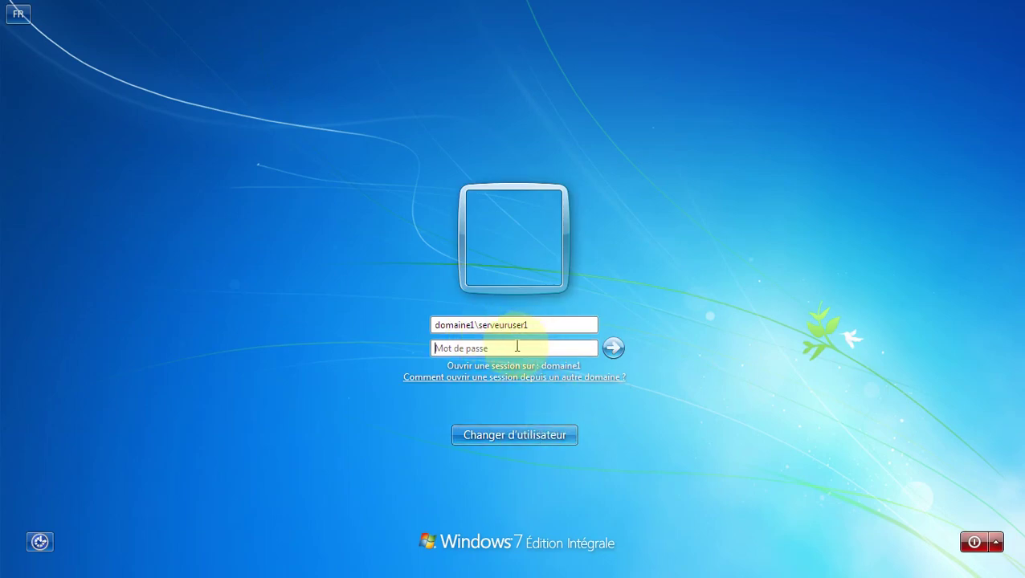
pyautogui.click(516, 348)
pyautogui.press('Return')
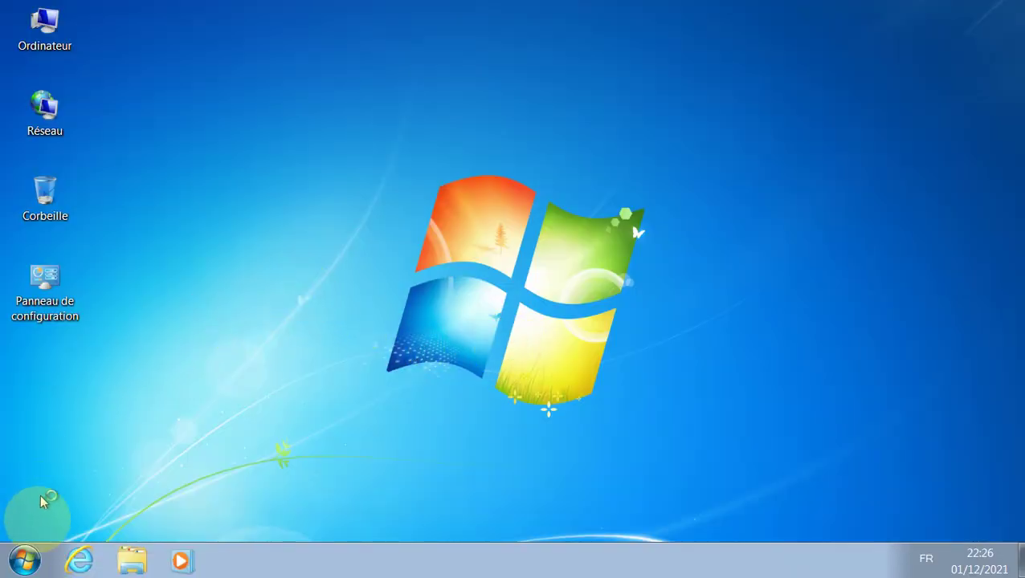
# Browse the network from the Windows 7 client and open the SERVEUR-CD computer
pyautogui.doubleClick(54, 132)
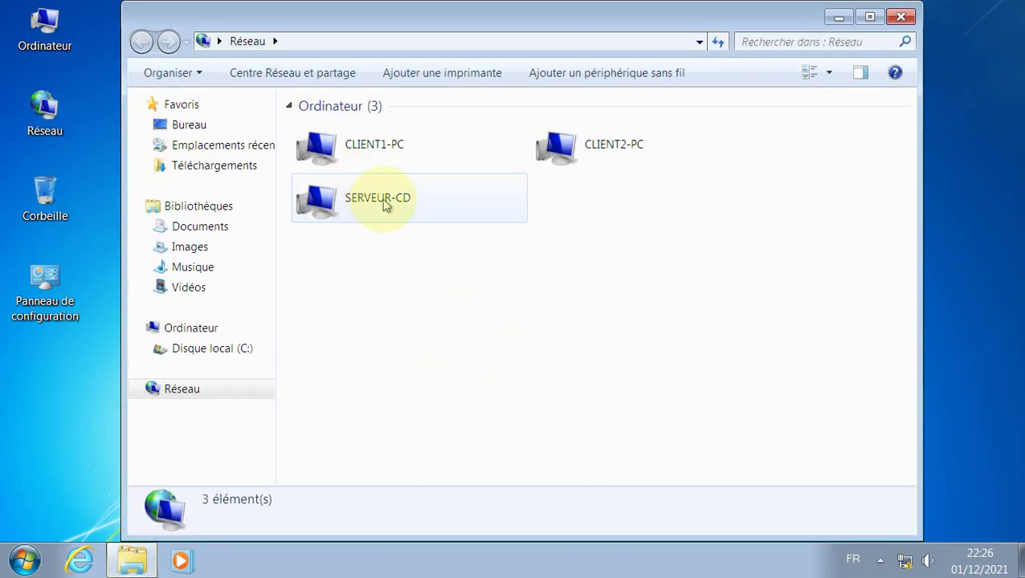
pyautogui.doubleClick(382, 198)
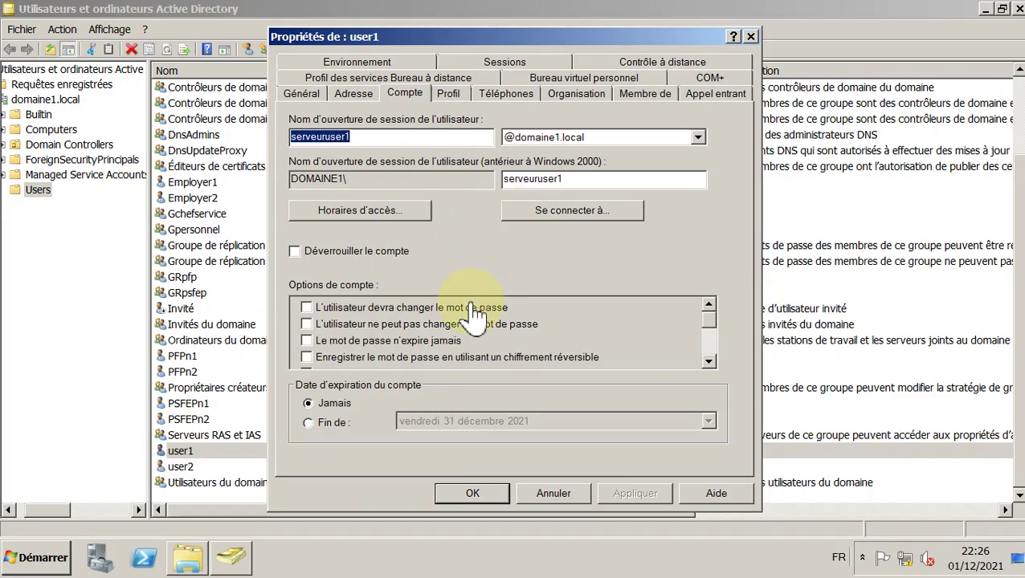
# Switch to the server, accept user1's account properties and close the Active Directory users and computers console
pyautogui.click(472, 493)
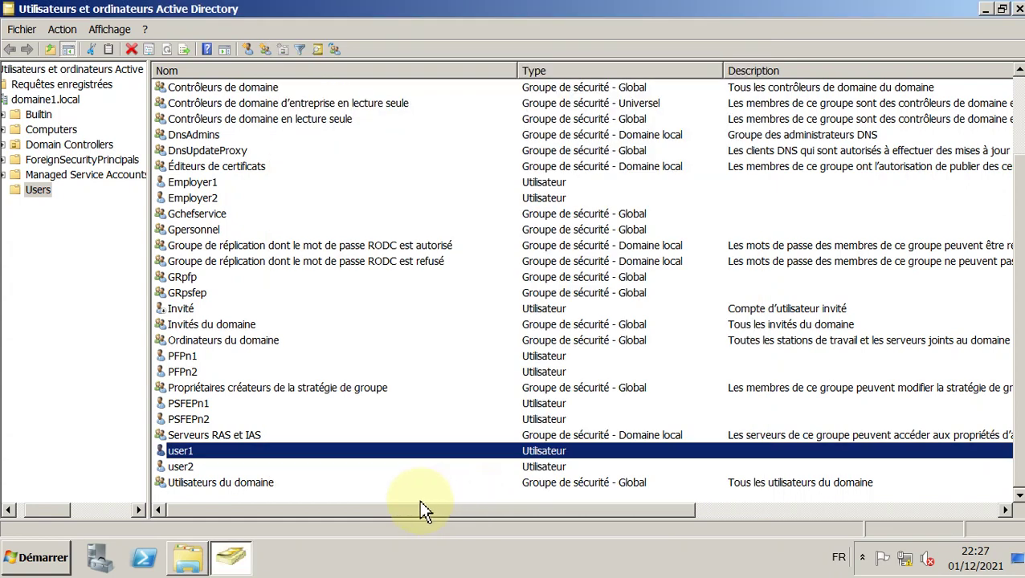
pyautogui.click(1018, 9)
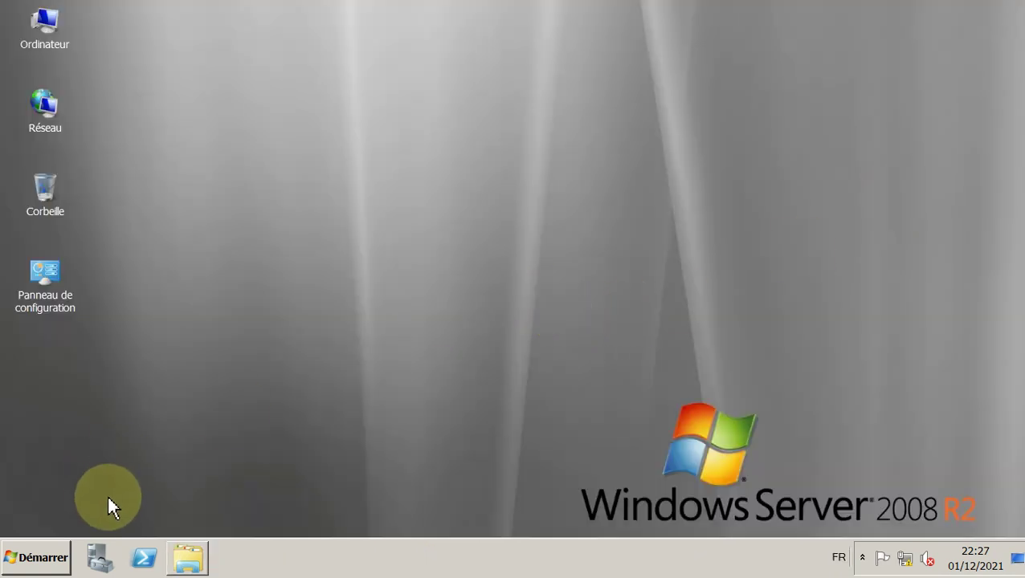
# Open the share permissions of the travaux folder on drive C: from its advanced sharing settings
pyautogui.click(190, 561)
pyautogui.rightClick(384, 178)
pyautogui.click(432, 419)
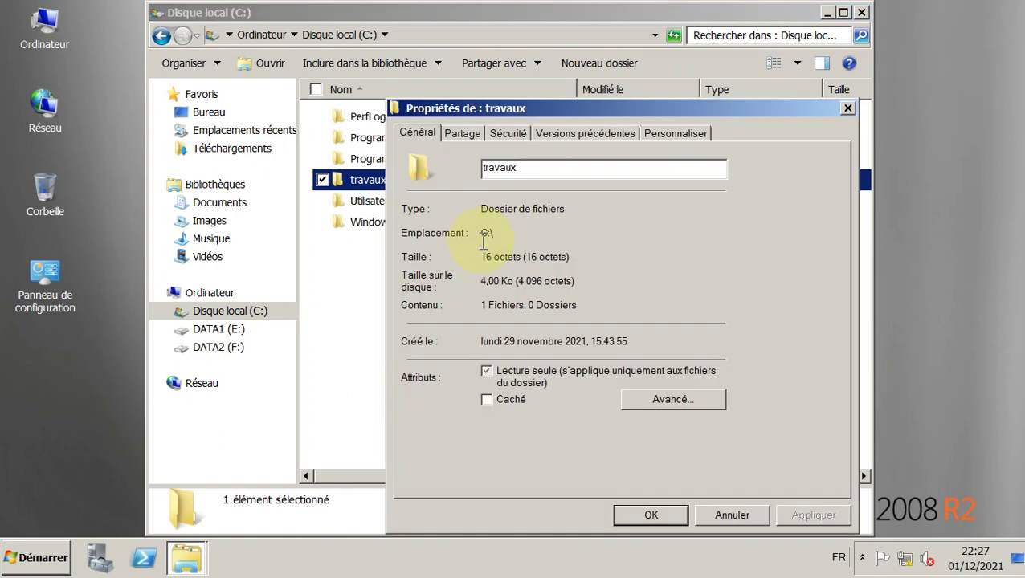
pyautogui.click(461, 135)
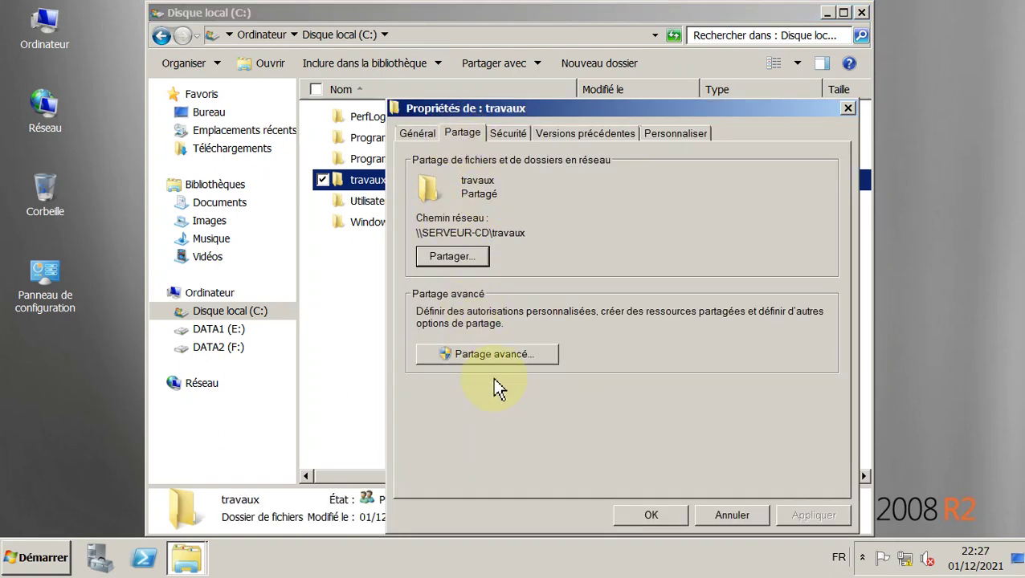
pyautogui.click(514, 359)
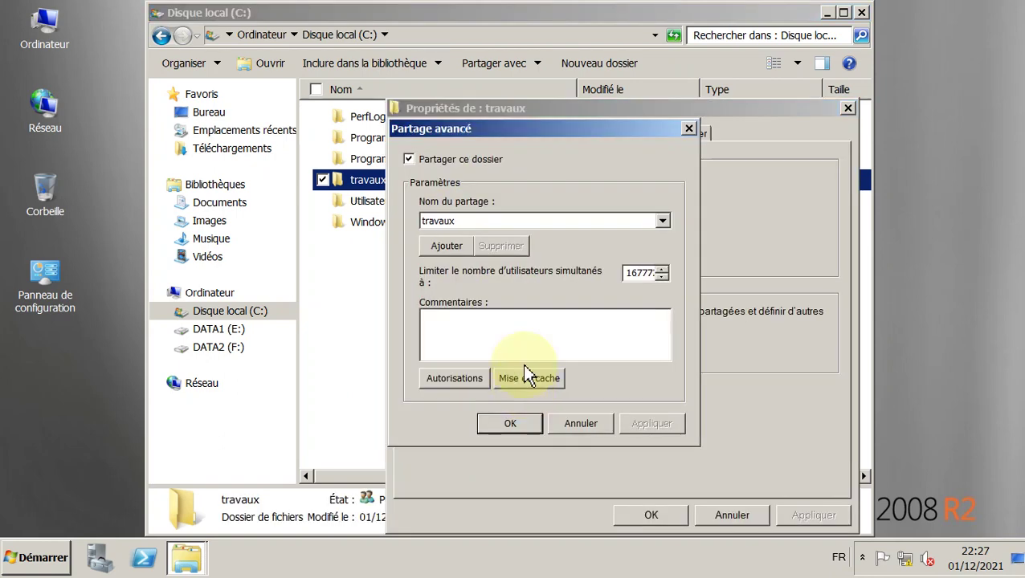
pyautogui.click(467, 387)
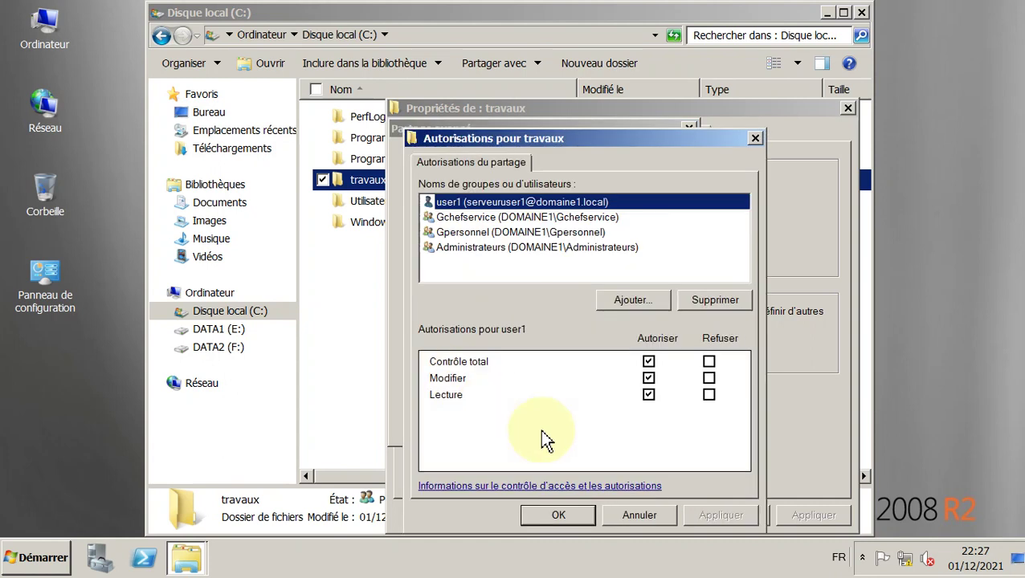
# Add user1 to the travaux share permissions, check the account's share rights and confirm the sharing settings
pyautogui.click(645, 304)
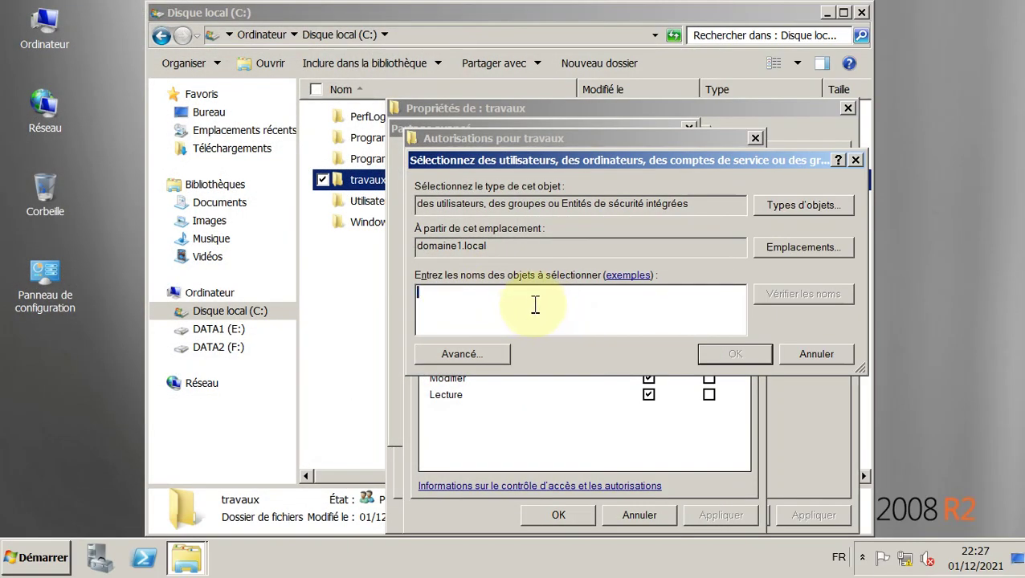
pyautogui.write('user1')
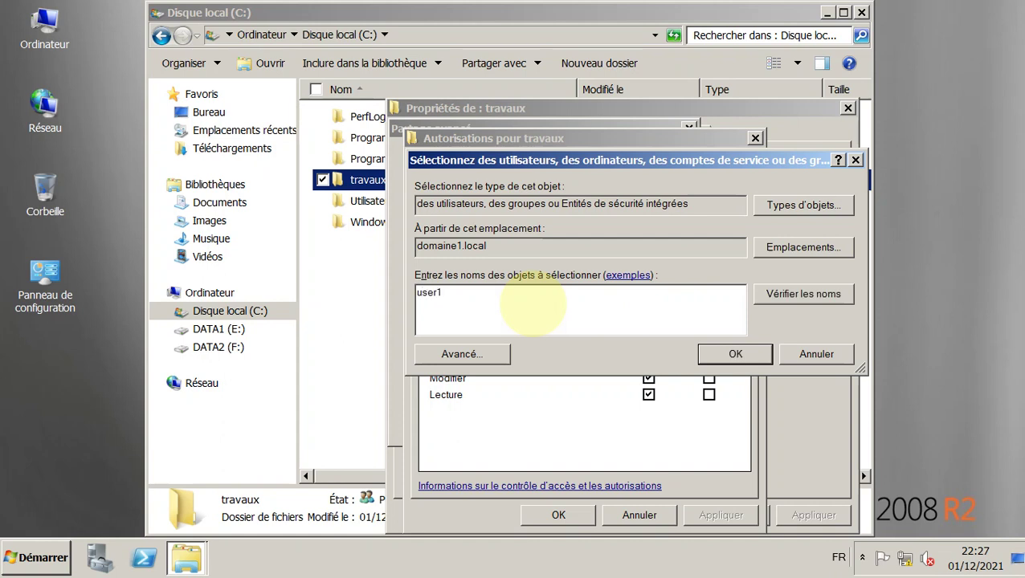
pyautogui.click(806, 296)
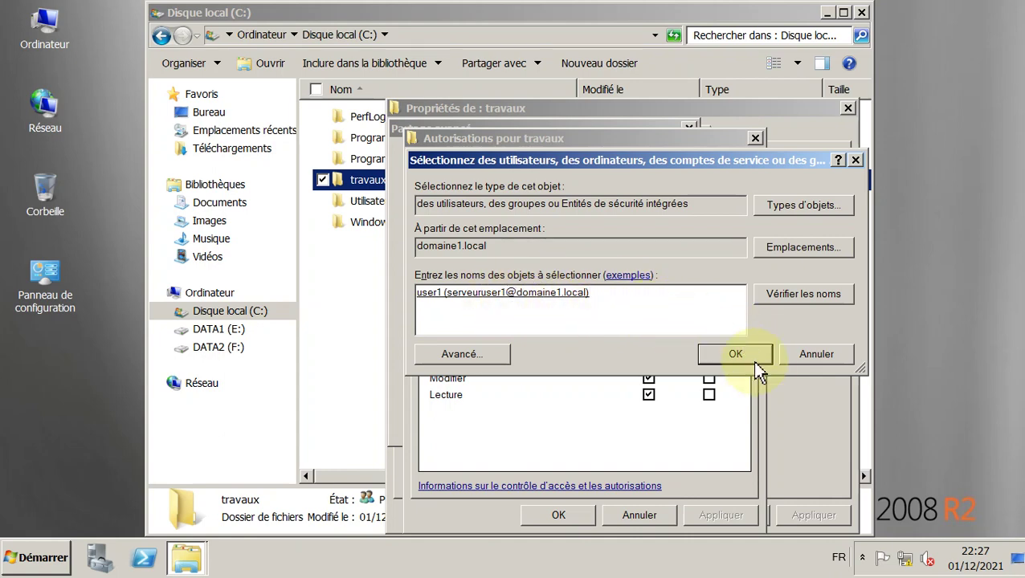
pyautogui.click(730, 358)
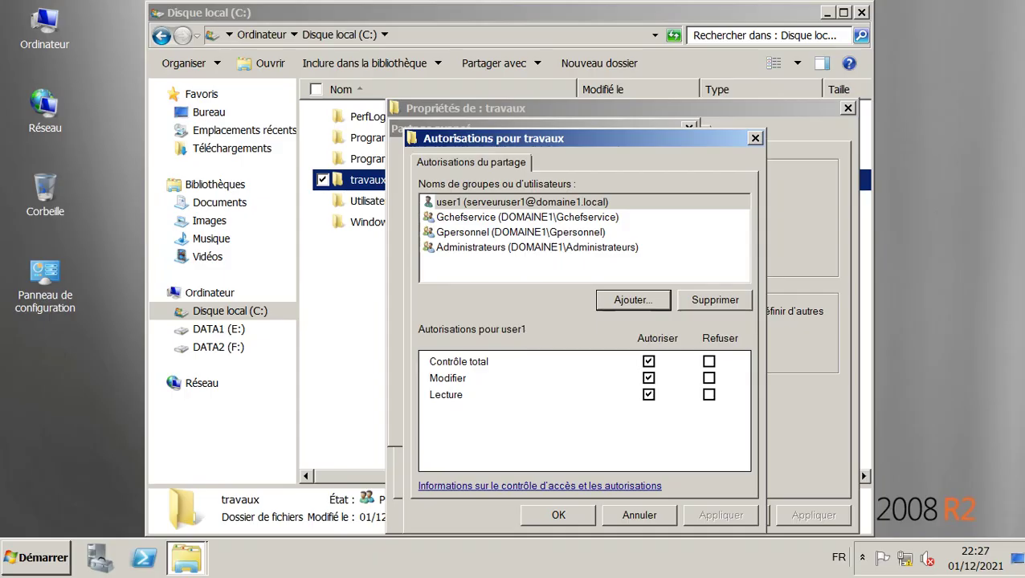
pyautogui.click(542, 203)
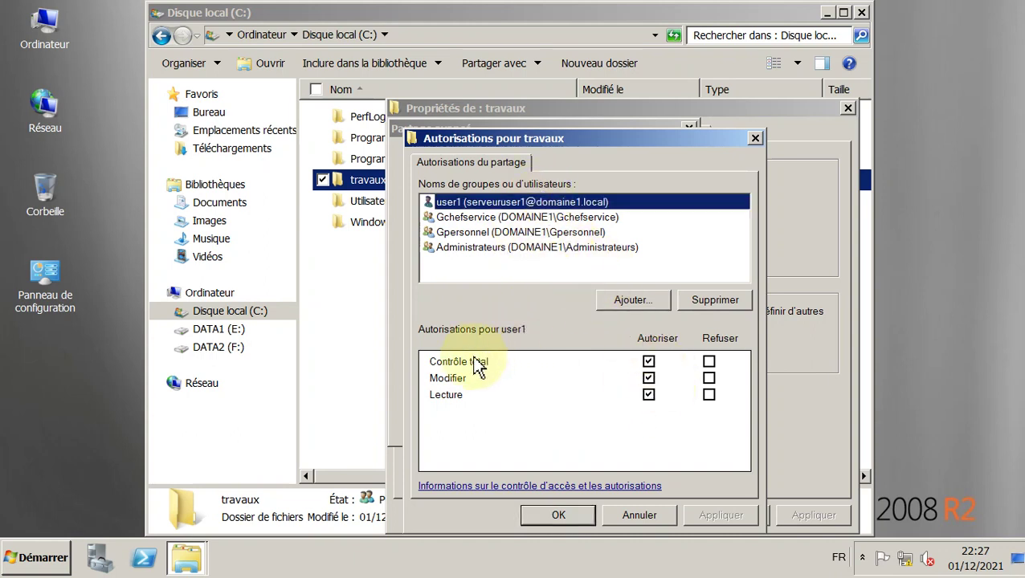
pyautogui.click(552, 517)
pyautogui.click(529, 429)
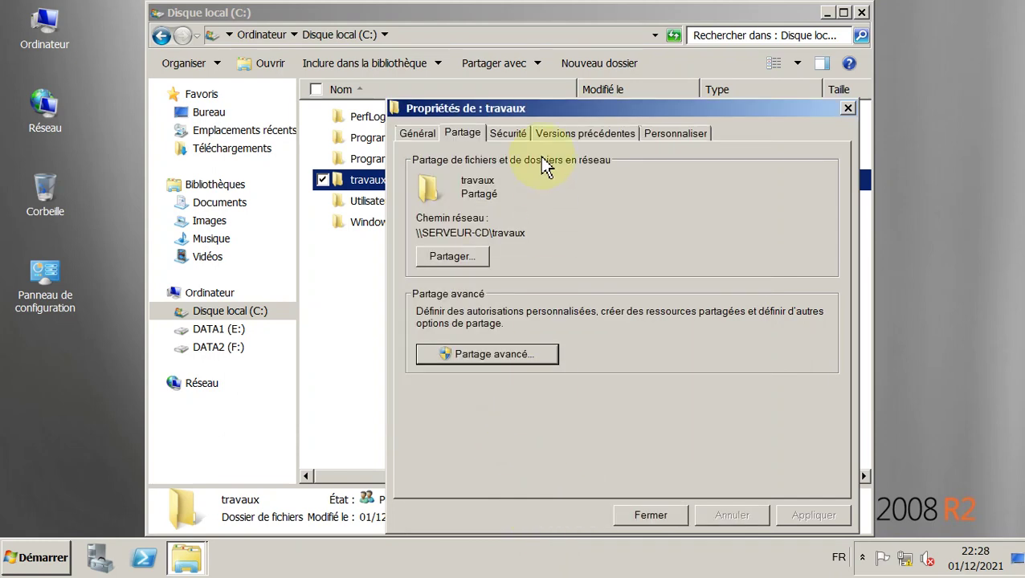
# Limit user1's NTFS permissions on travaux to Lecture et exécution, Affichage du contenu du dossier and Lecture, and apply them
pyautogui.click(514, 135)
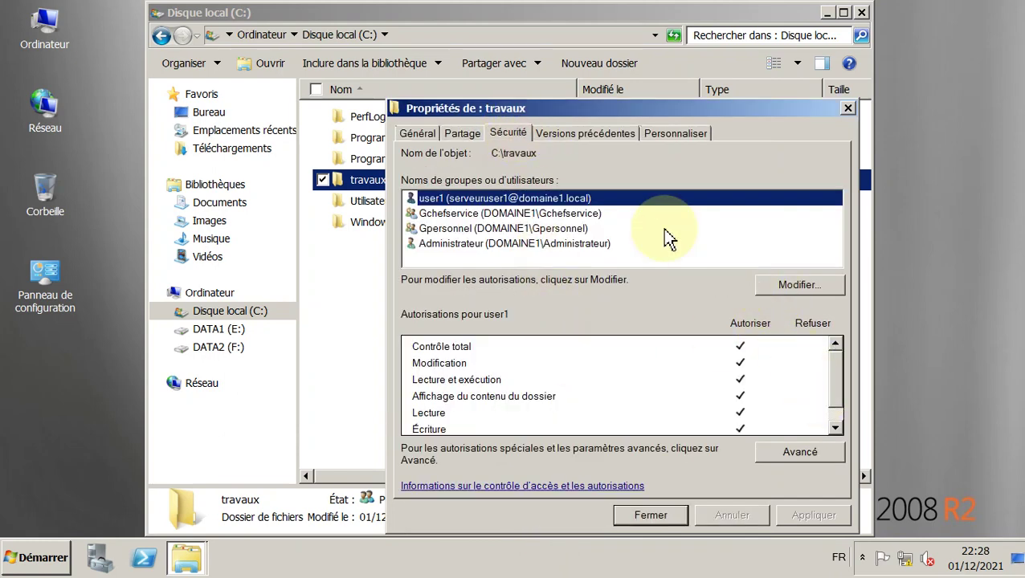
pyautogui.click(833, 285)
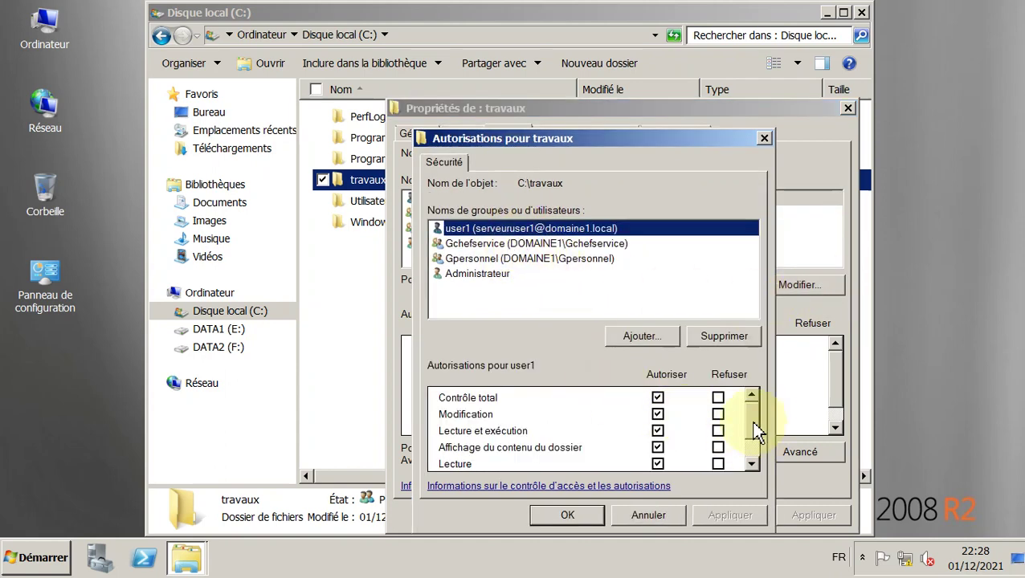
pyautogui.click(658, 464)
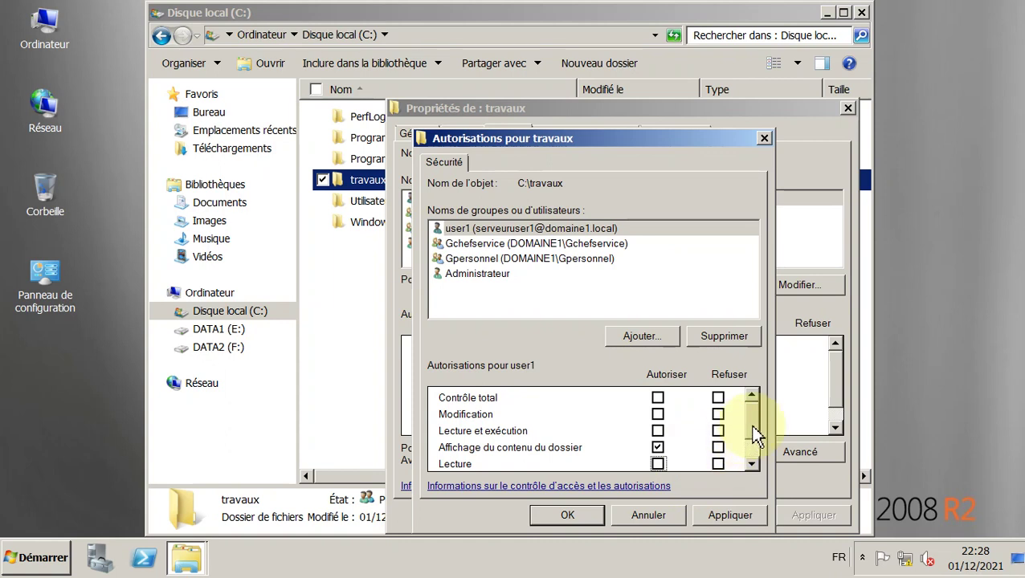
pyautogui.scroll(-1, 757, 434)
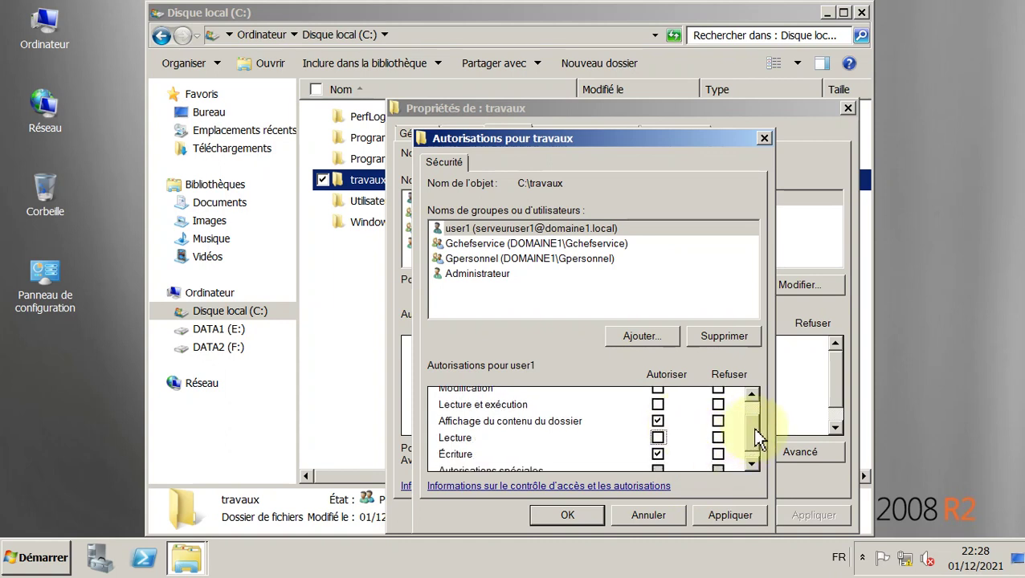
pyautogui.scroll(-1, 757, 438)
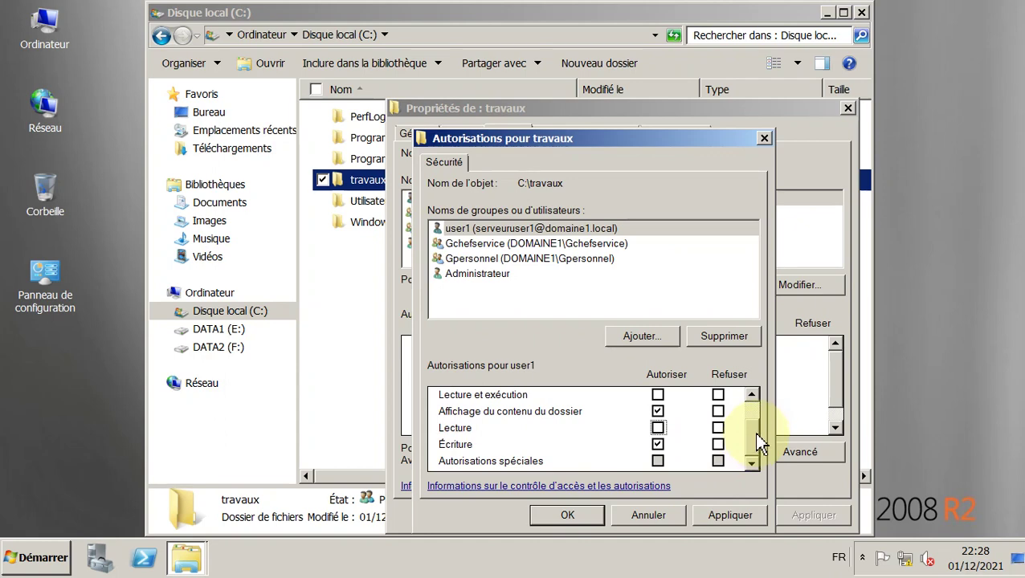
pyautogui.click(656, 395)
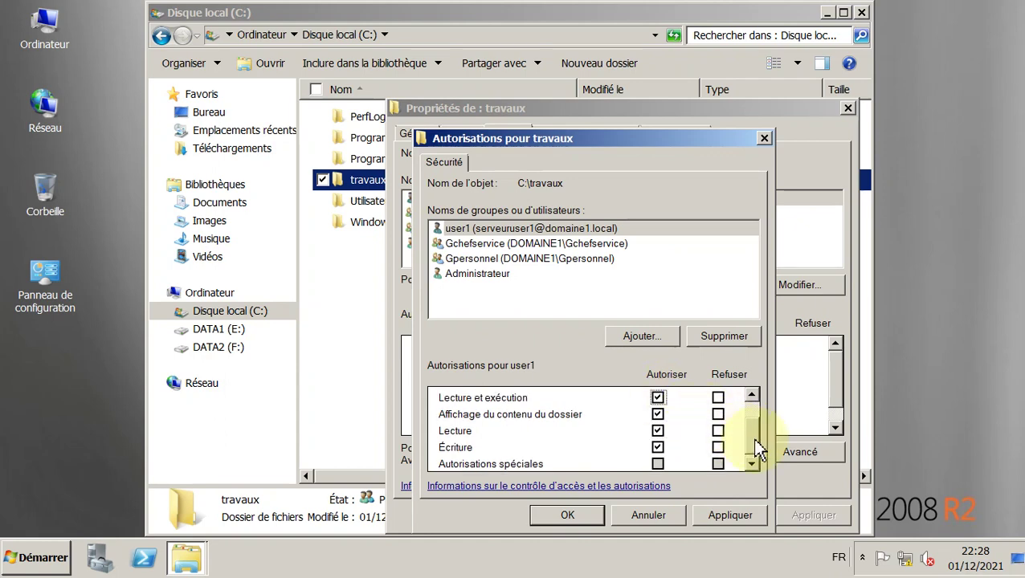
pyautogui.moveTo(752, 437)
pyautogui.mouseDown()
pyautogui.moveTo(751, 419)
pyautogui.moveTo(754, 445)
pyautogui.mouseUp()
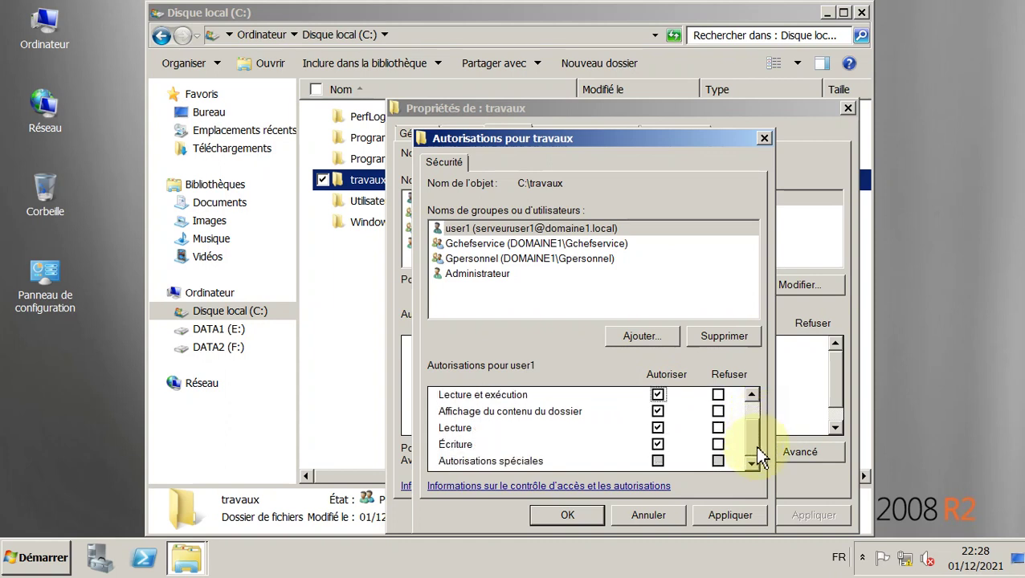
pyautogui.click(657, 444)
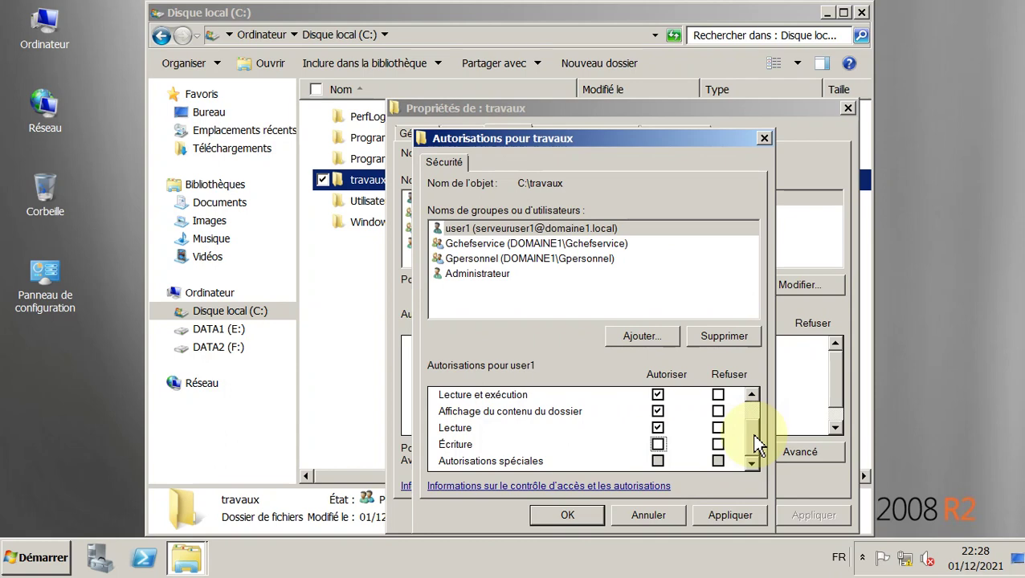
pyautogui.moveTo(754, 435)
pyautogui.mouseDown()
pyautogui.moveTo(755, 412)
pyautogui.moveTo(757, 444)
pyautogui.mouseUp()
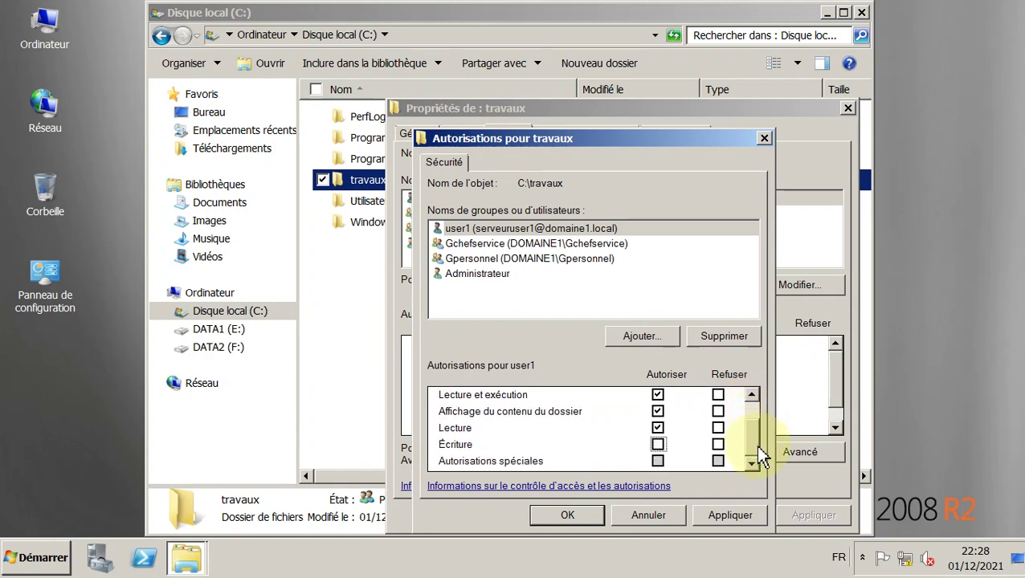
pyautogui.click(737, 516)
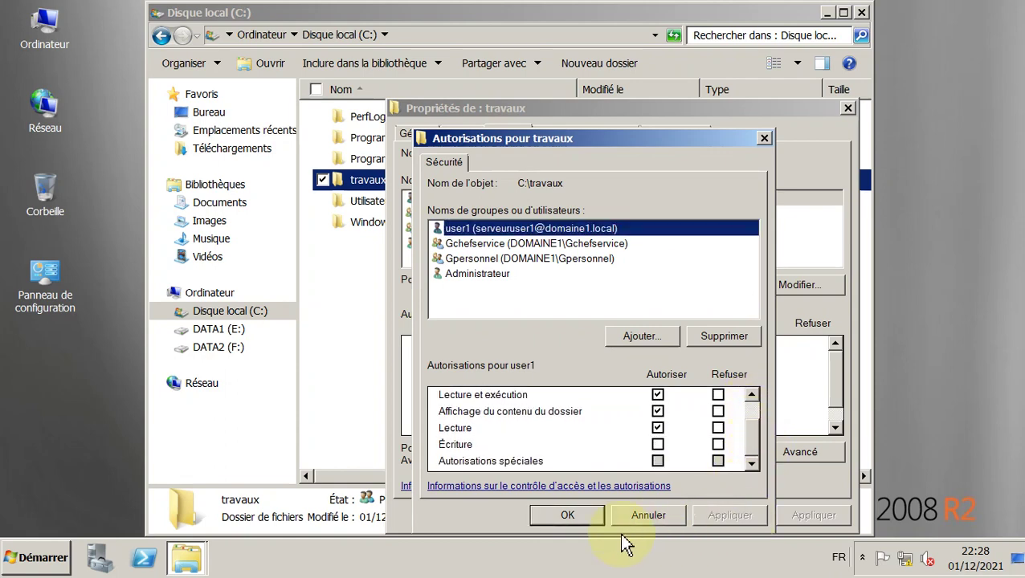
pyautogui.click(581, 517)
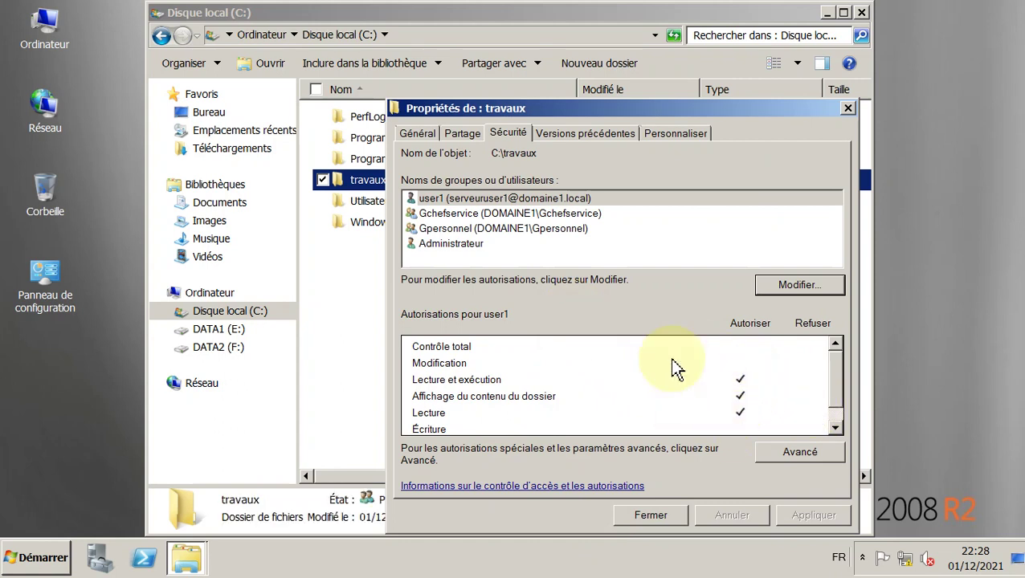
pyautogui.click(652, 521)
pyautogui.click(599, 236)
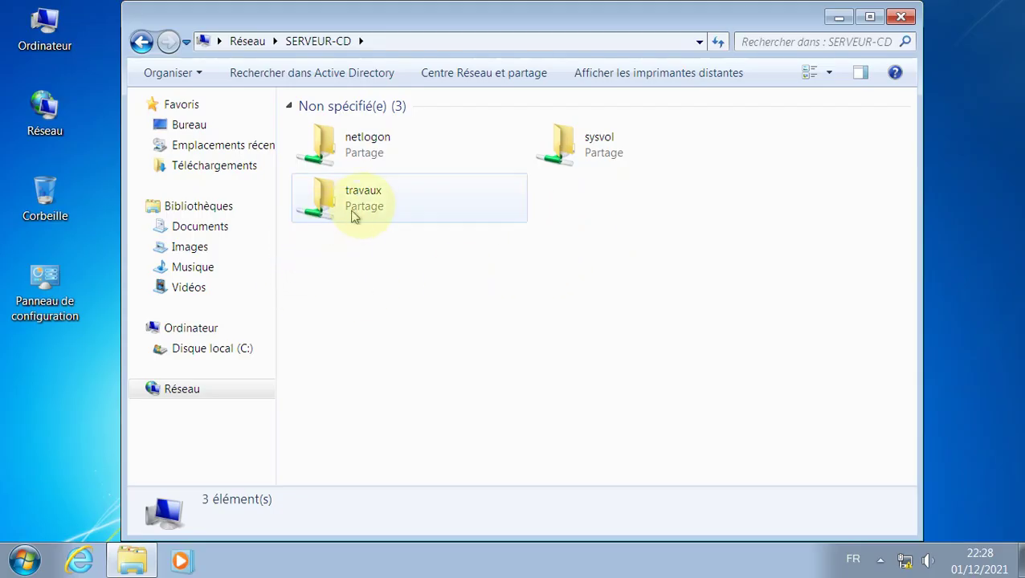
# On the Windows 7 client, open the travaux share and try to rename fichier comptabilité to fichier
pyautogui.doubleClick(355, 212)
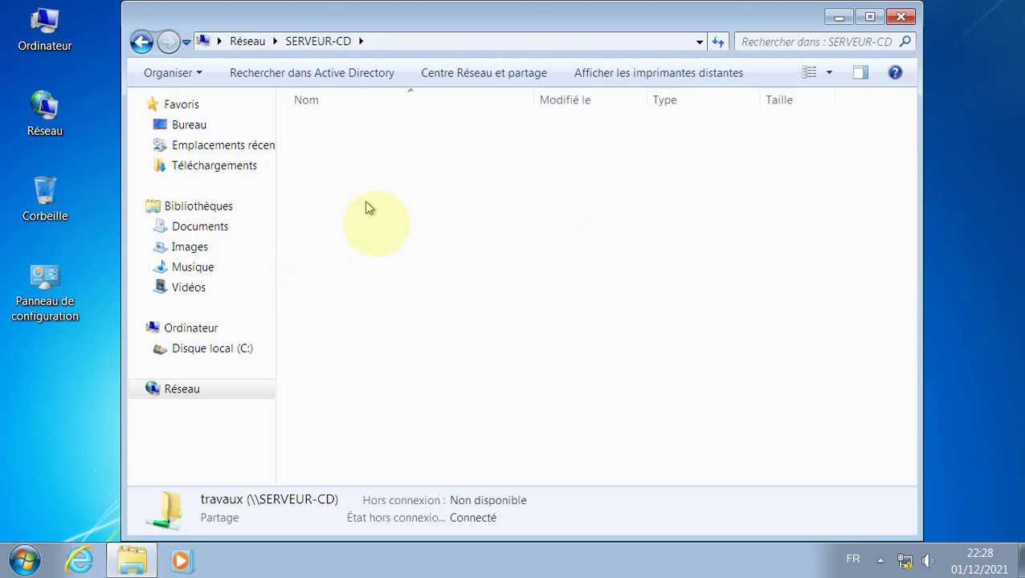
pyautogui.click(433, 139)
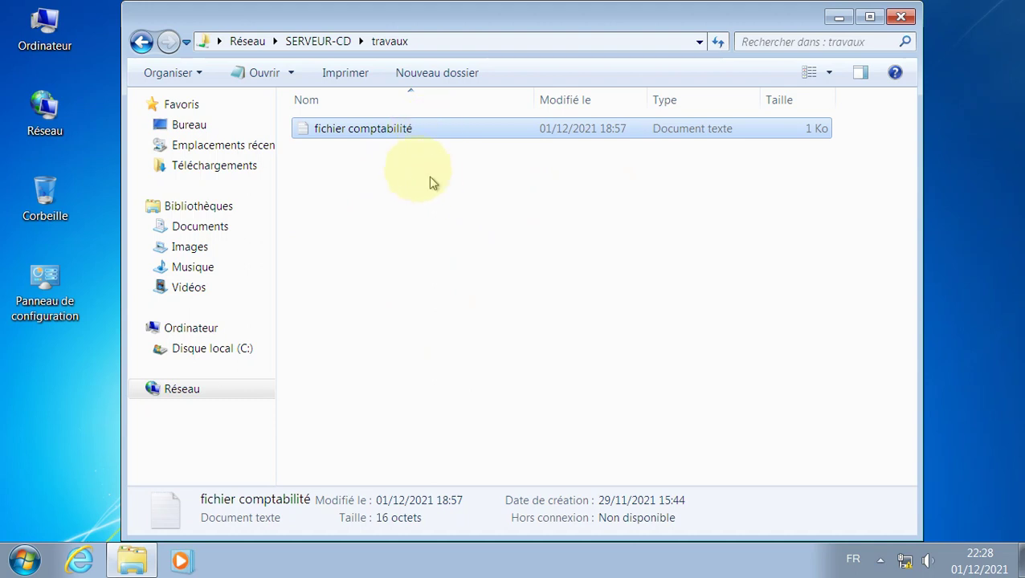
pyautogui.click(436, 128)
pyautogui.moveTo(428, 127); pyautogui.dragTo(347, 130)
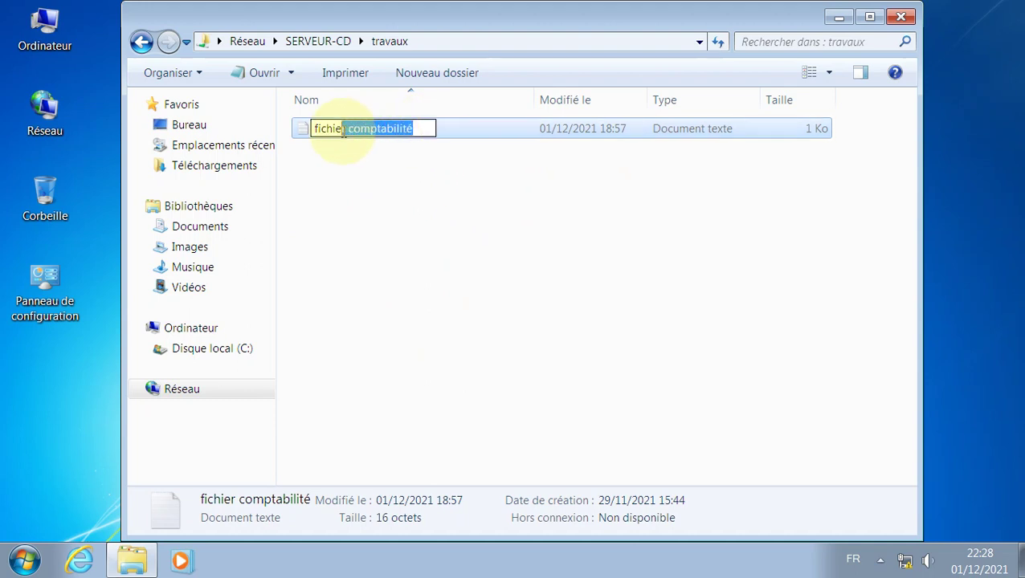
pyautogui.press('BackSpace')
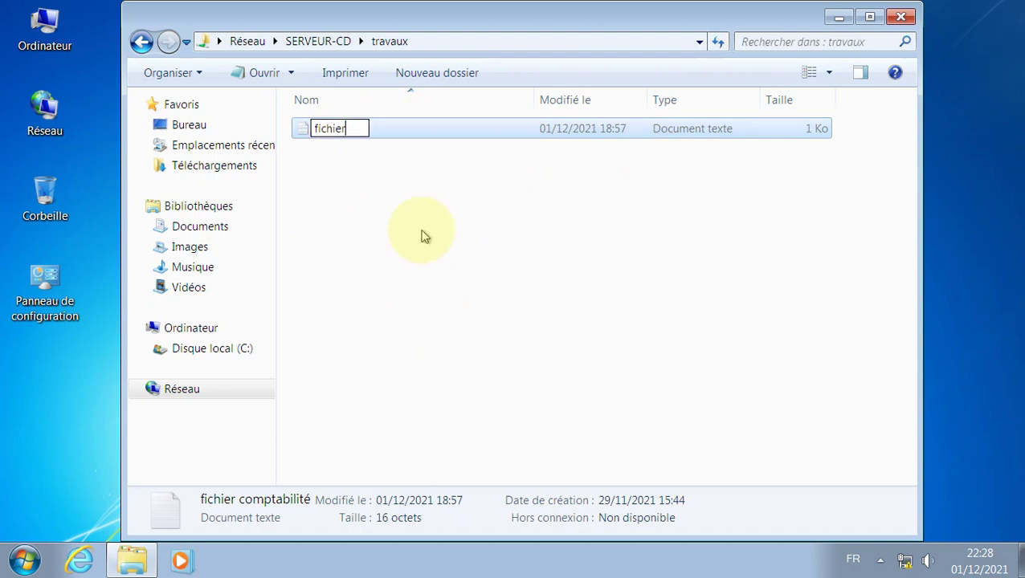
pyautogui.press('Return')
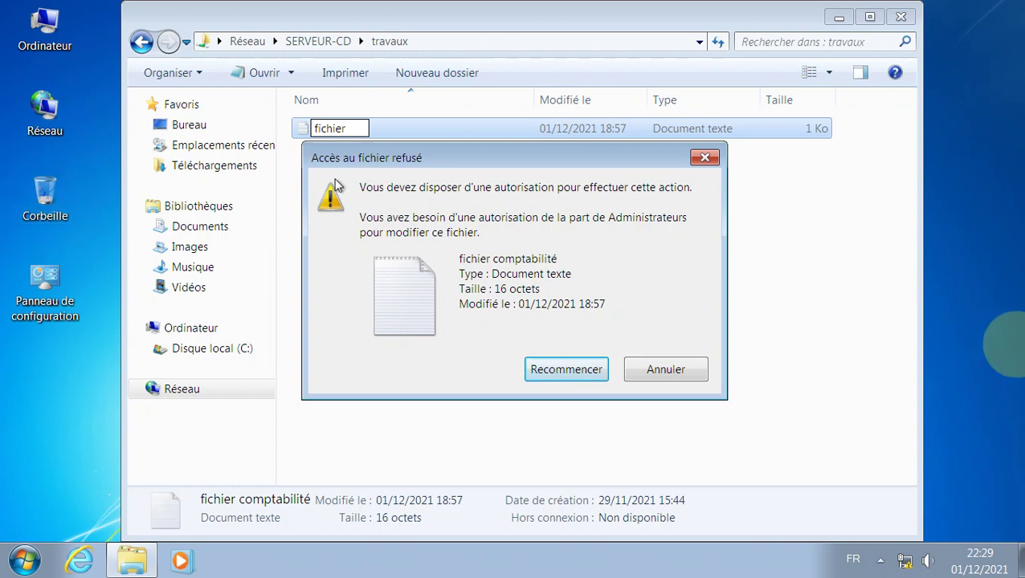
pyautogui.click(650, 374)
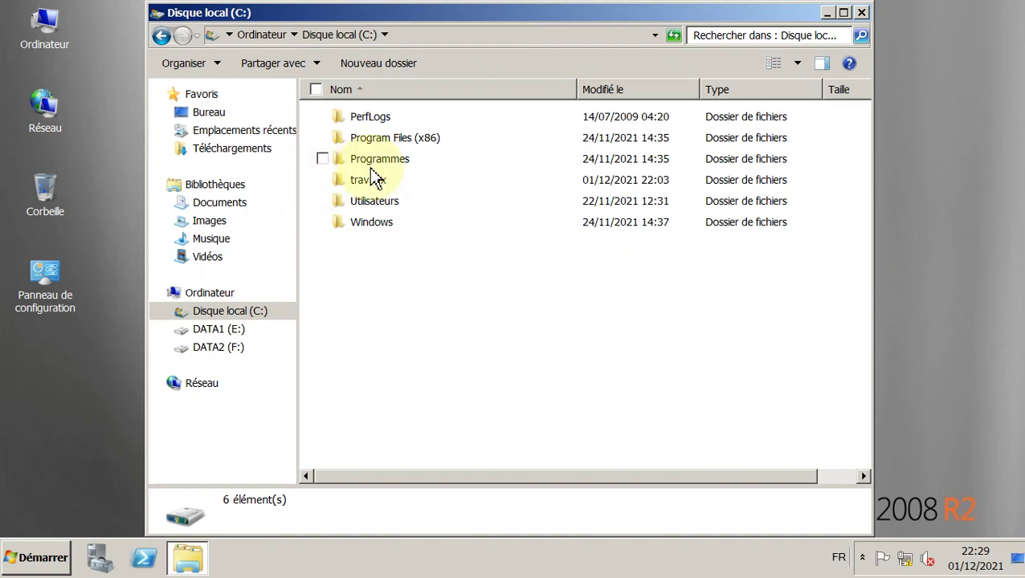
# On the server, check user1's share permissions on the travaux folder and close its properties without changes
pyautogui.click(376, 183)
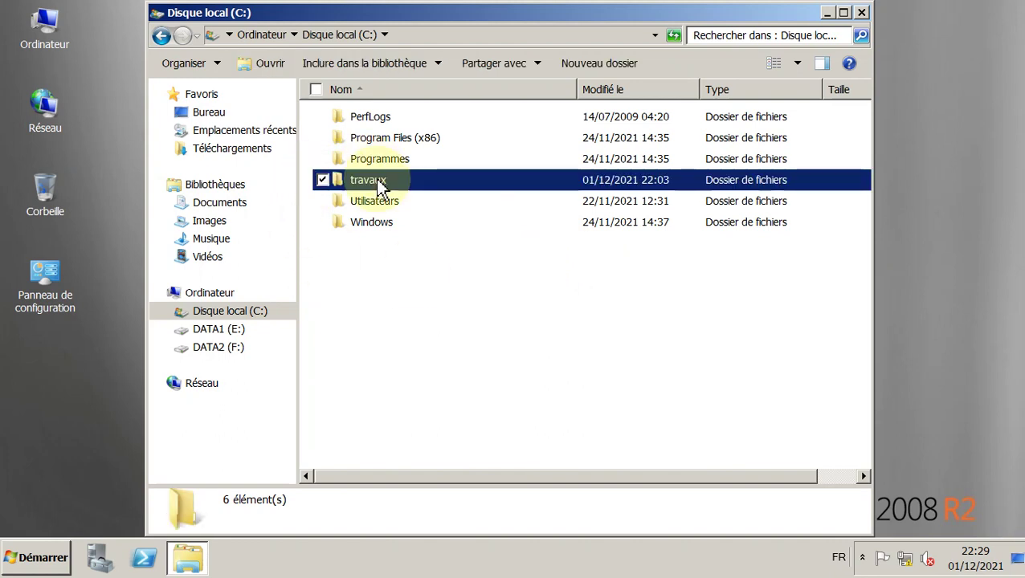
pyautogui.rightClick(379, 187)
pyautogui.click(442, 418)
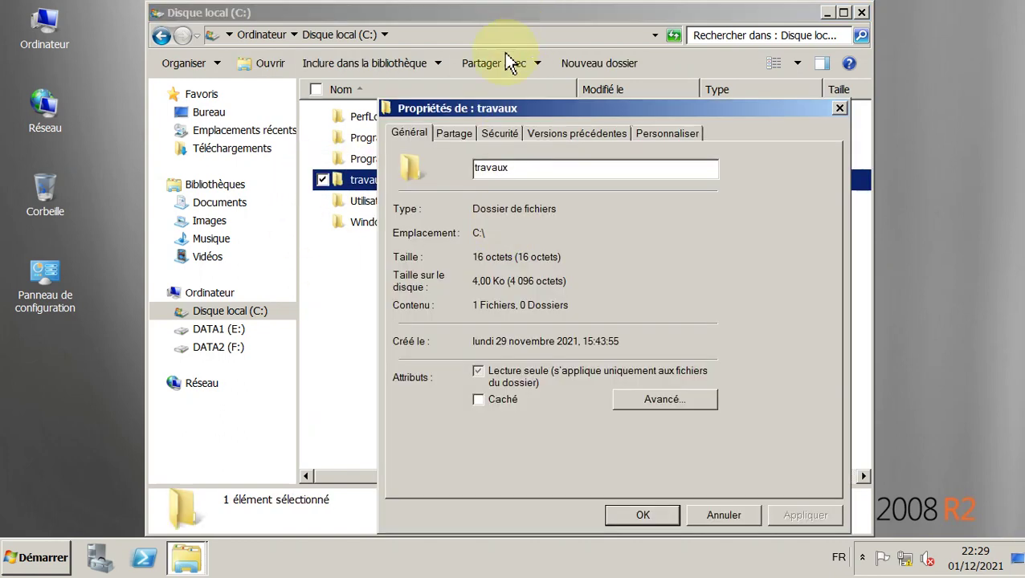
pyautogui.click(453, 133)
pyautogui.click(488, 360)
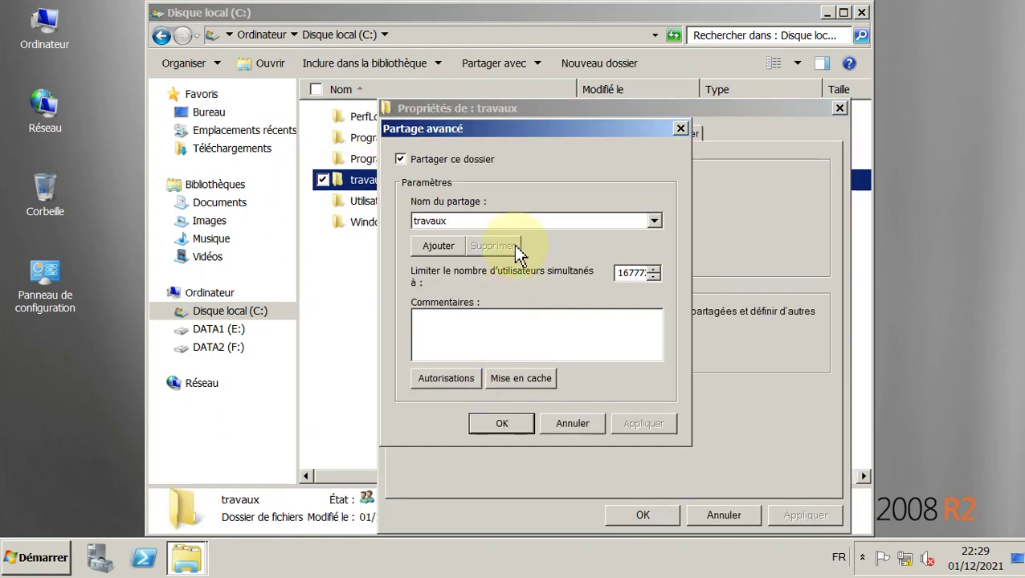
pyautogui.click(446, 383)
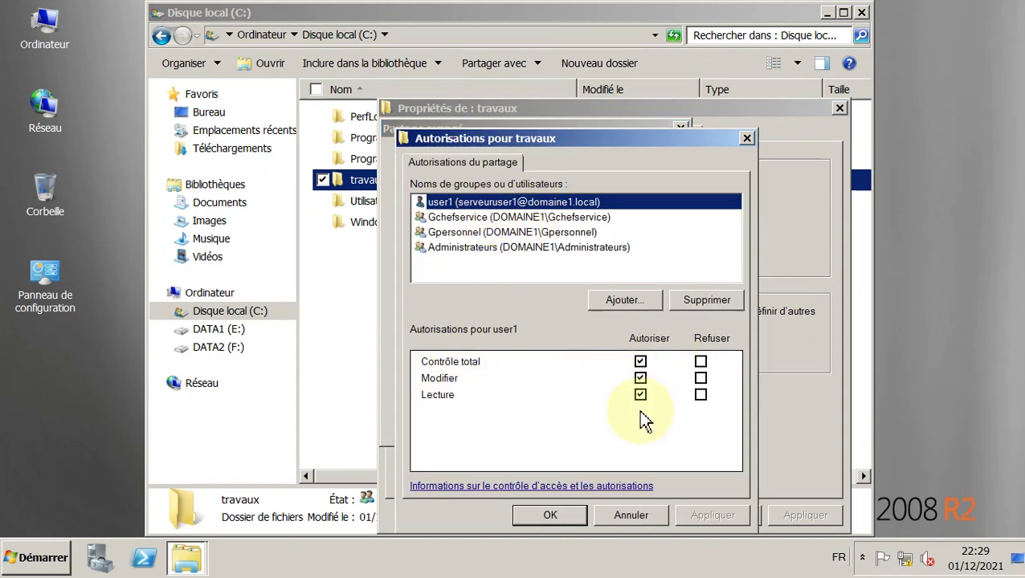
pyautogui.click(644, 518)
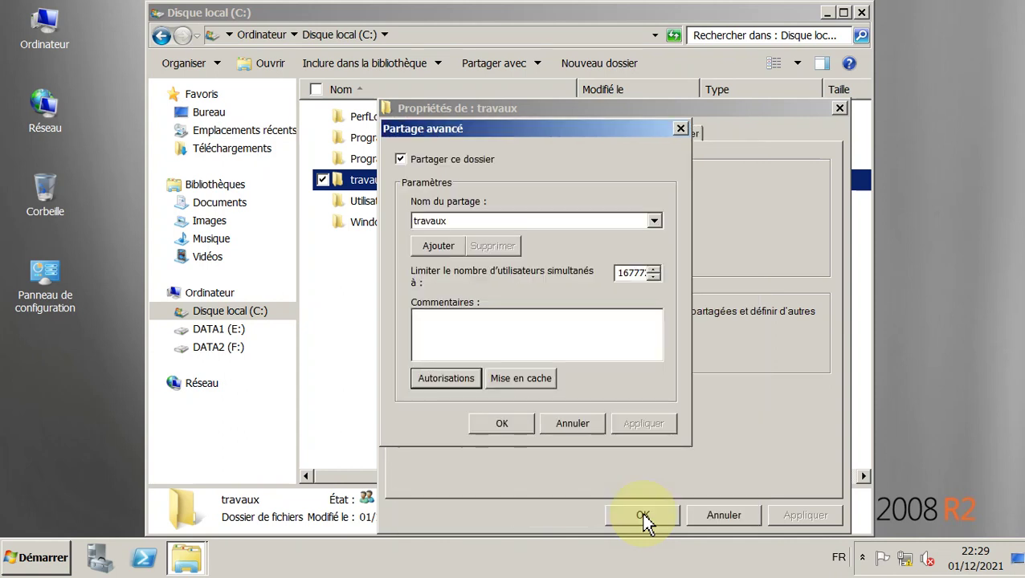
pyautogui.click(579, 426)
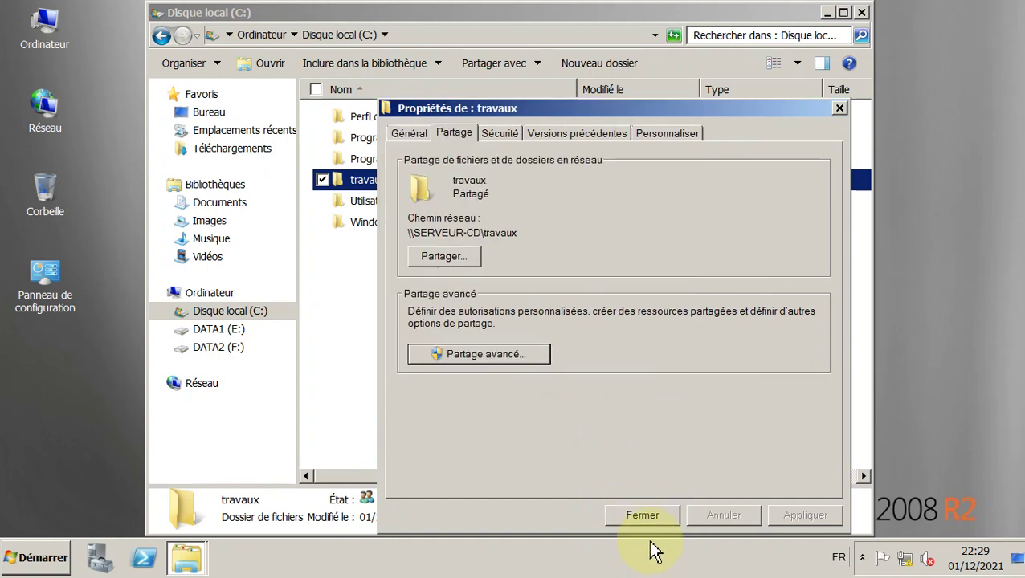
pyautogui.click(677, 517)
pyautogui.click(437, 394)
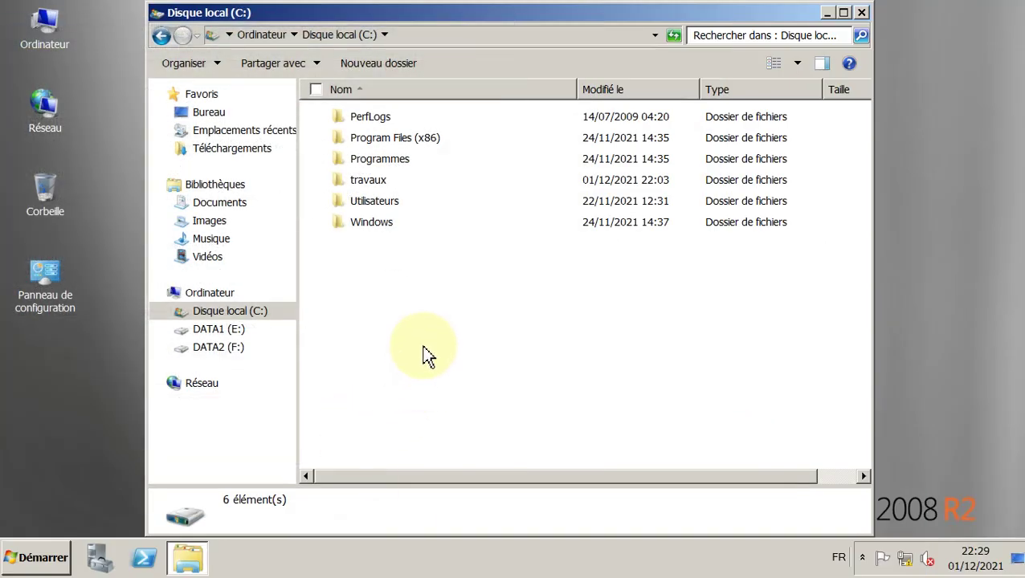
# Limit user1's share permissions on travaux to Lecture by removing Contrôle total and Modifier, and confirm the sharing settings
pyautogui.rightClick(323, 178)
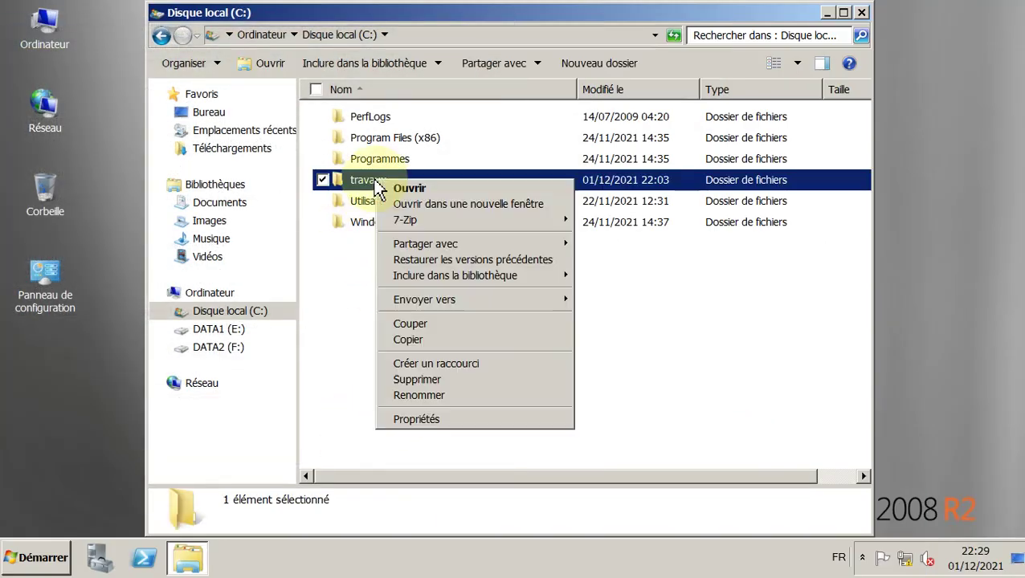
pyautogui.click(465, 421)
pyautogui.click(454, 135)
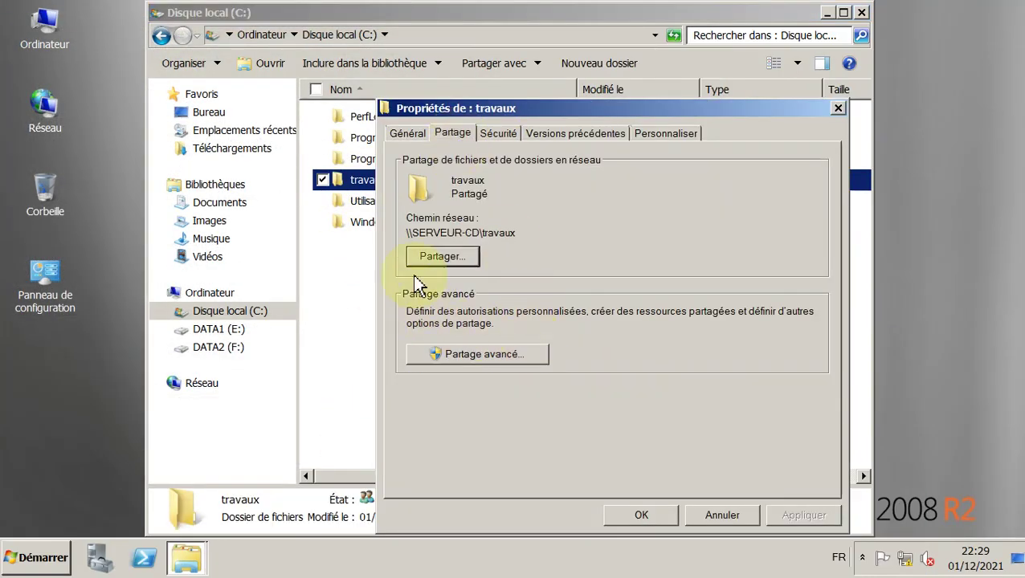
pyautogui.click(466, 359)
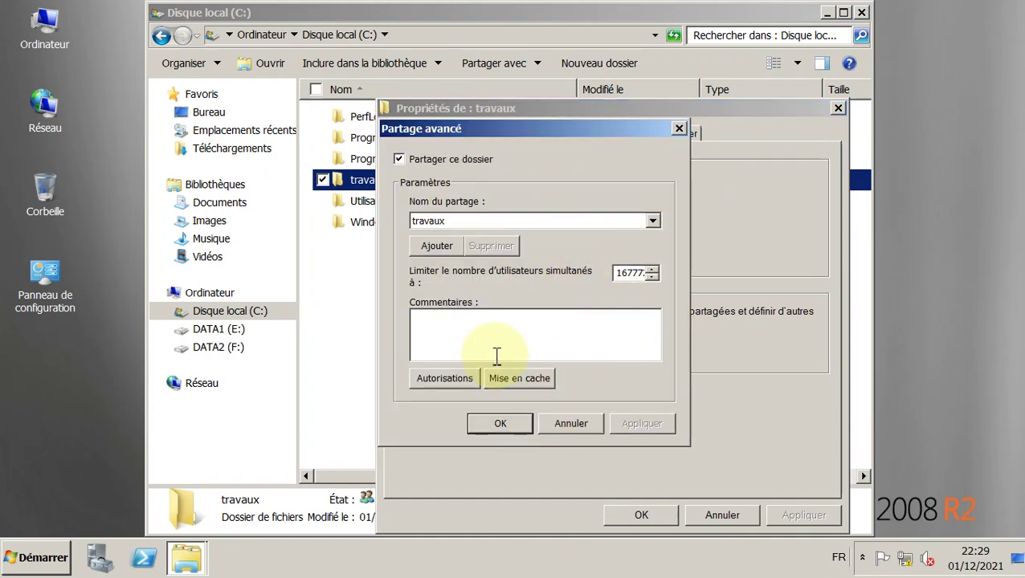
pyautogui.click(455, 383)
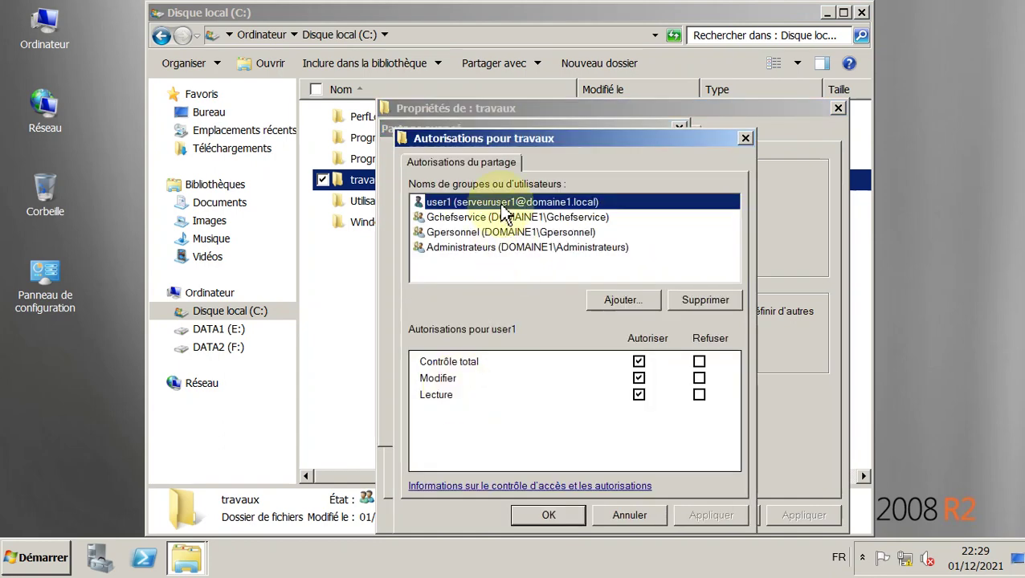
pyautogui.click(638, 361)
pyautogui.click(639, 378)
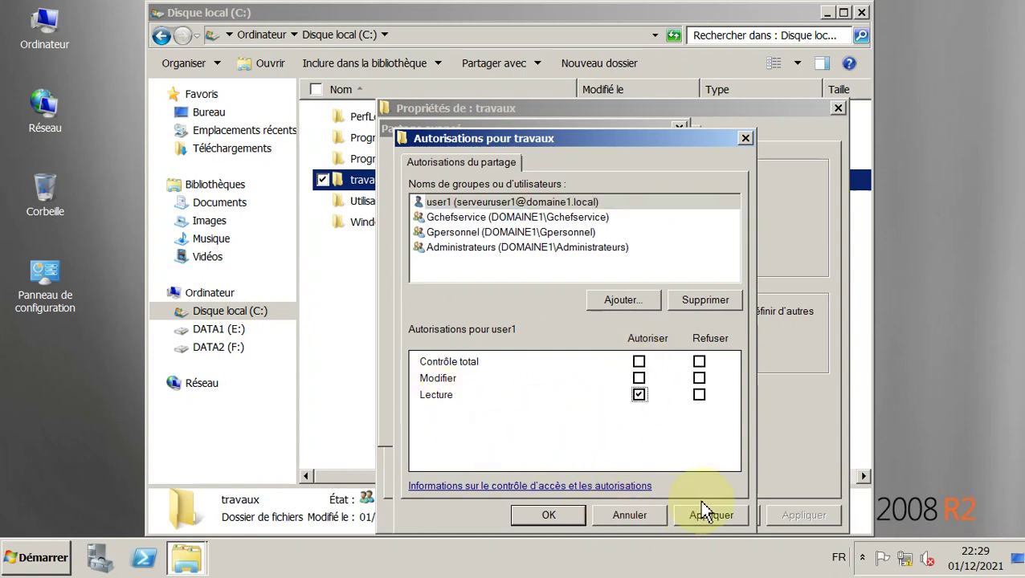
pyautogui.click(718, 513)
pyautogui.click(531, 518)
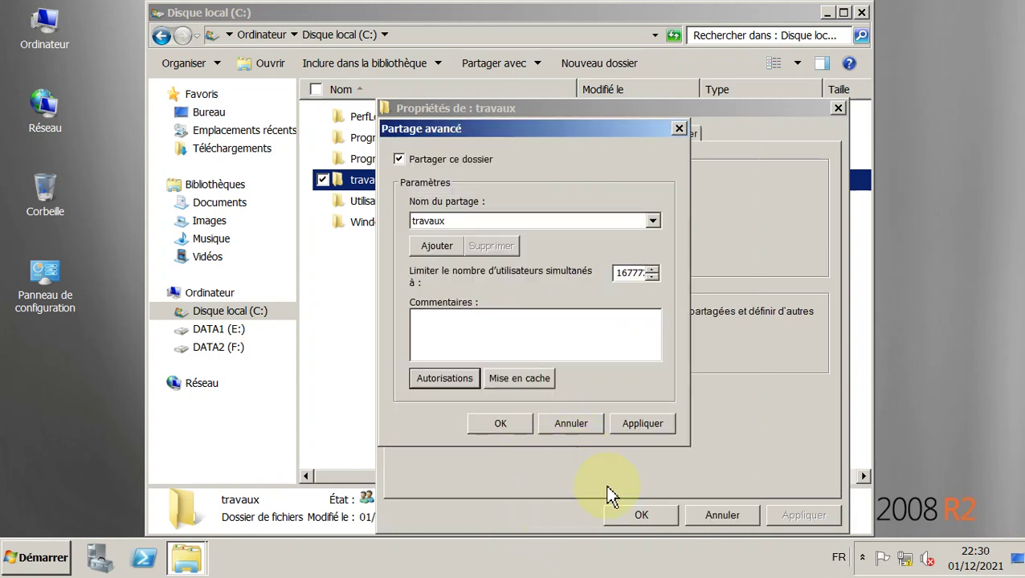
pyautogui.click(514, 423)
pyautogui.click(640, 515)
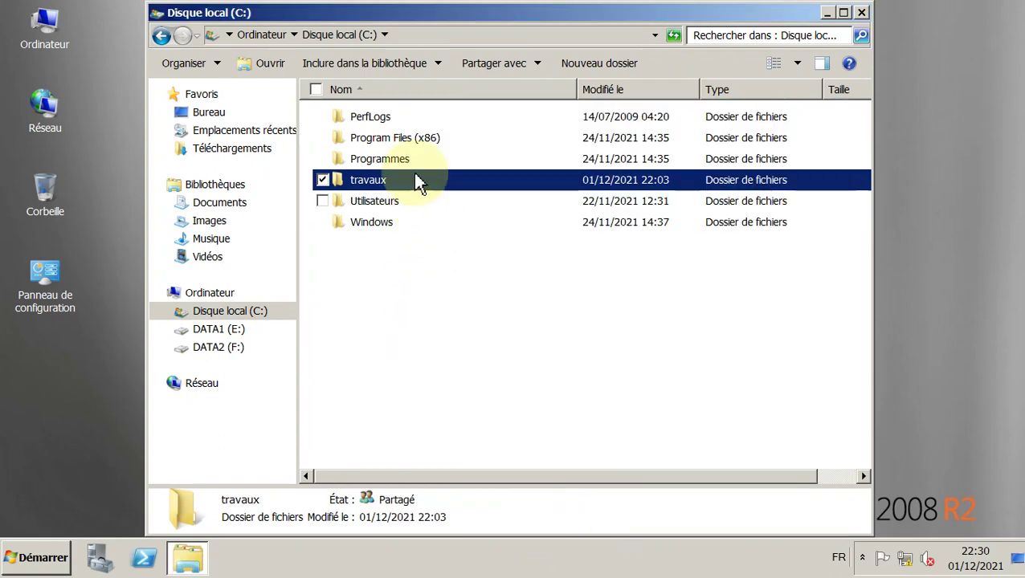
# Grant user1 the Contrôle total NTFS permission on the travaux folder and apply it
pyautogui.rightClick(358, 179)
pyautogui.click(400, 421)
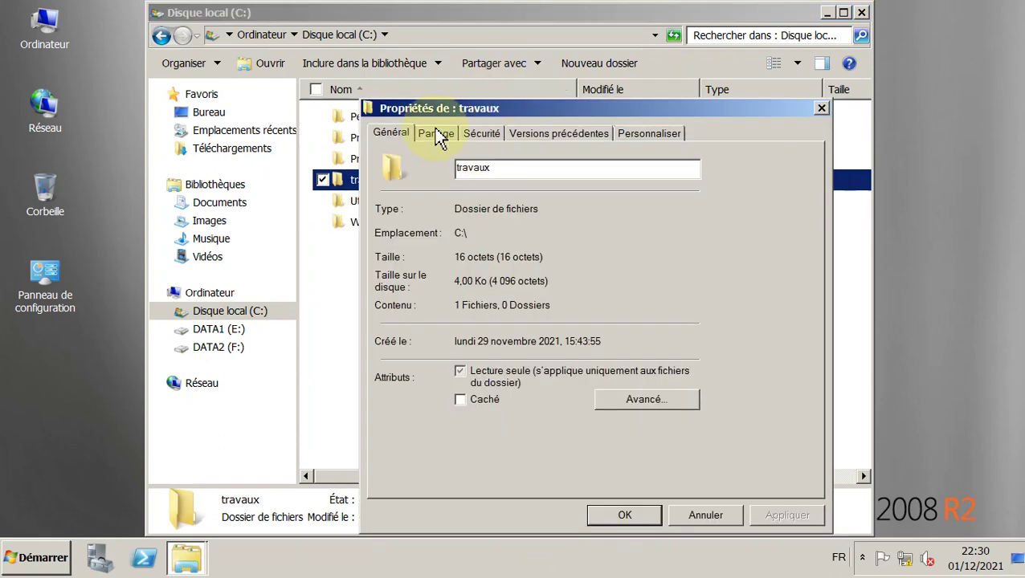
pyautogui.click(480, 133)
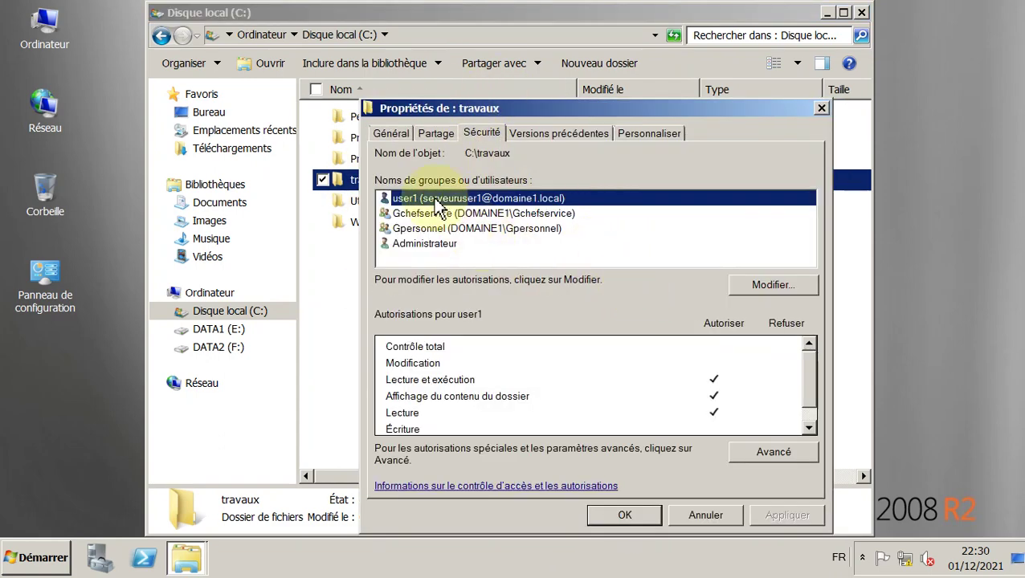
pyautogui.click(770, 285)
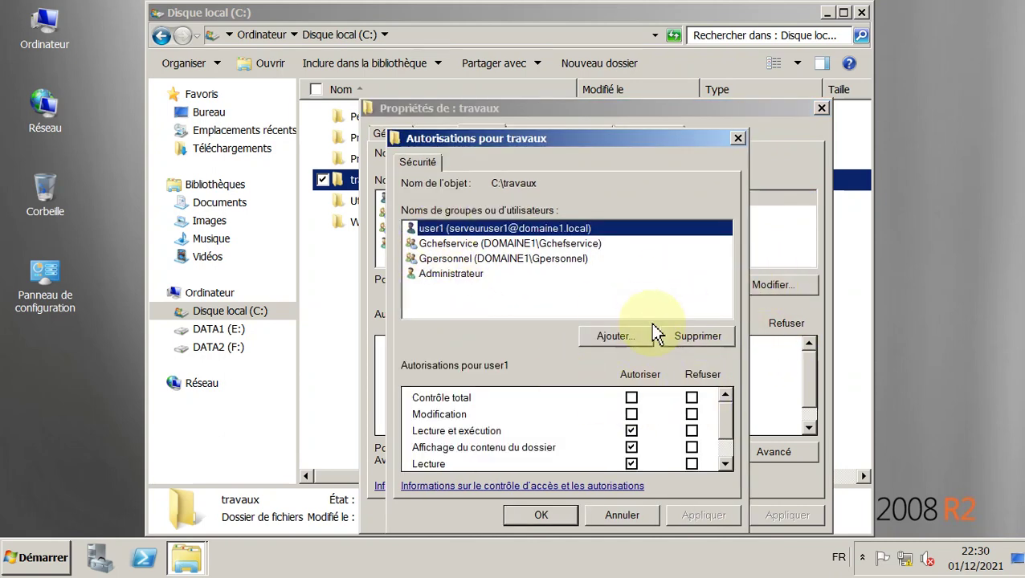
pyautogui.click(632, 398)
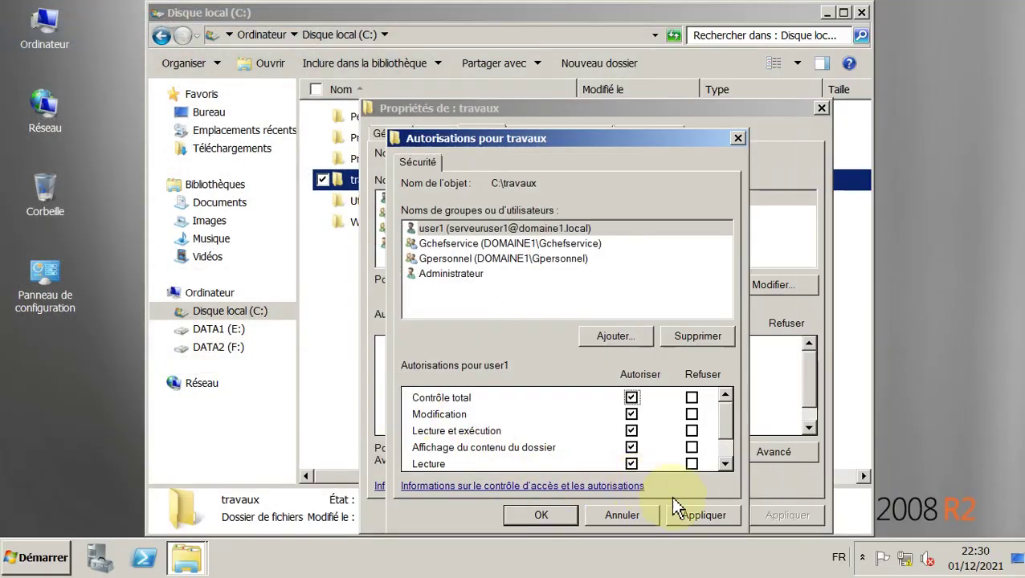
pyautogui.click(677, 509)
pyautogui.click(535, 516)
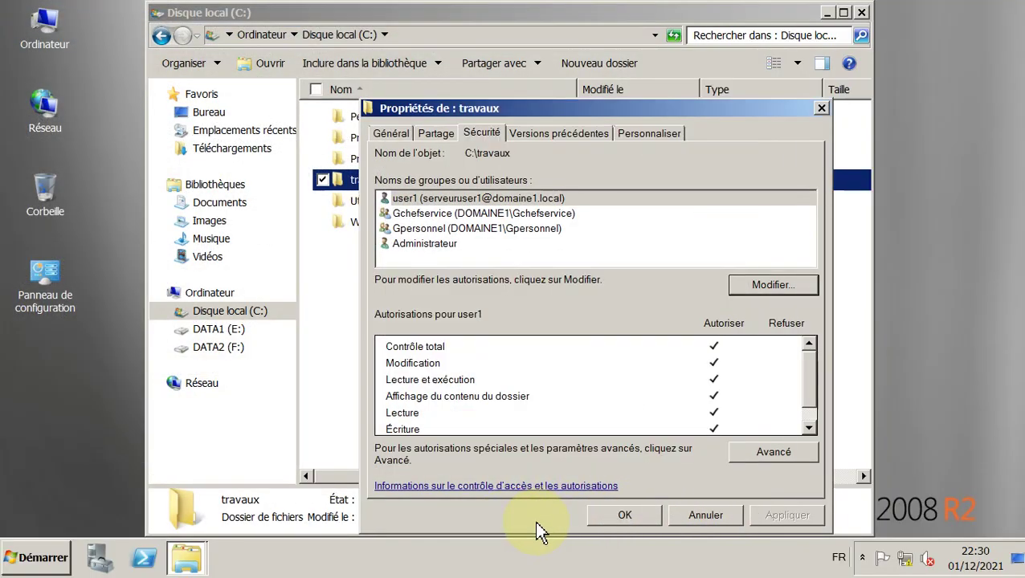
pyautogui.click(625, 514)
pyautogui.click(527, 265)
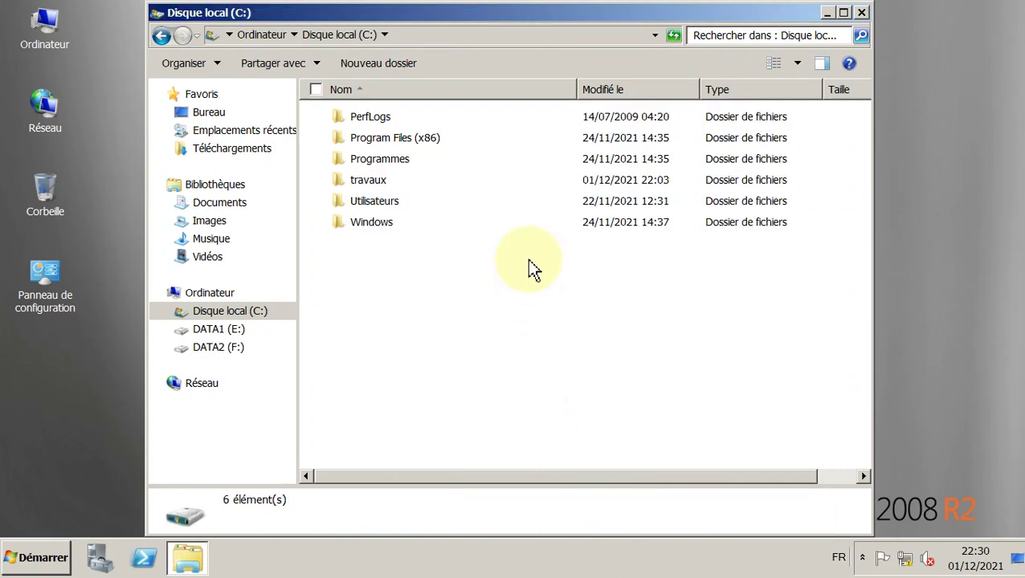
# Switch to the Windows 7 client and try to rename fichier comptabilité to fichier in the travaux share
pyautogui.click(201, 96)
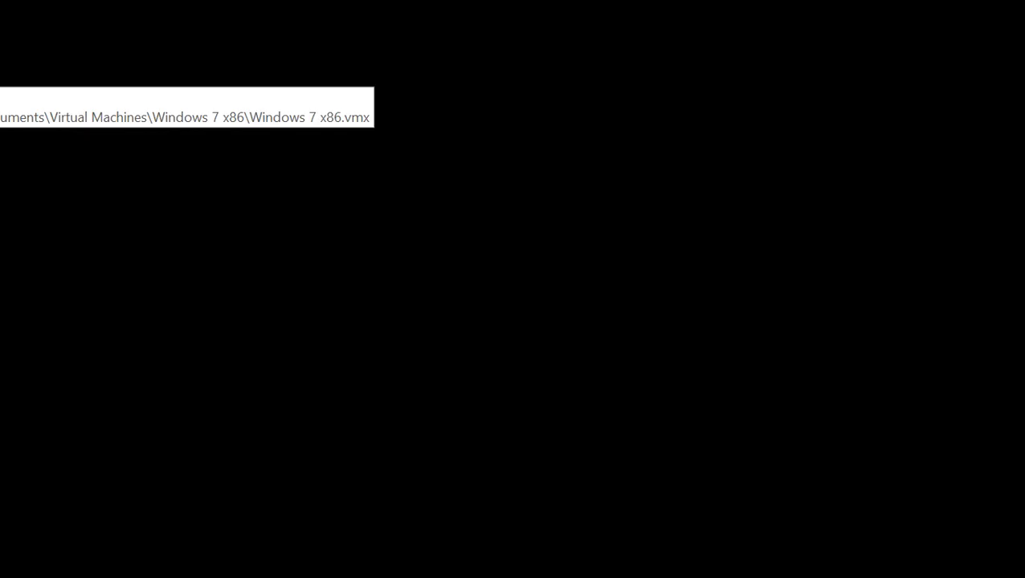
pyautogui.click(717, 41)
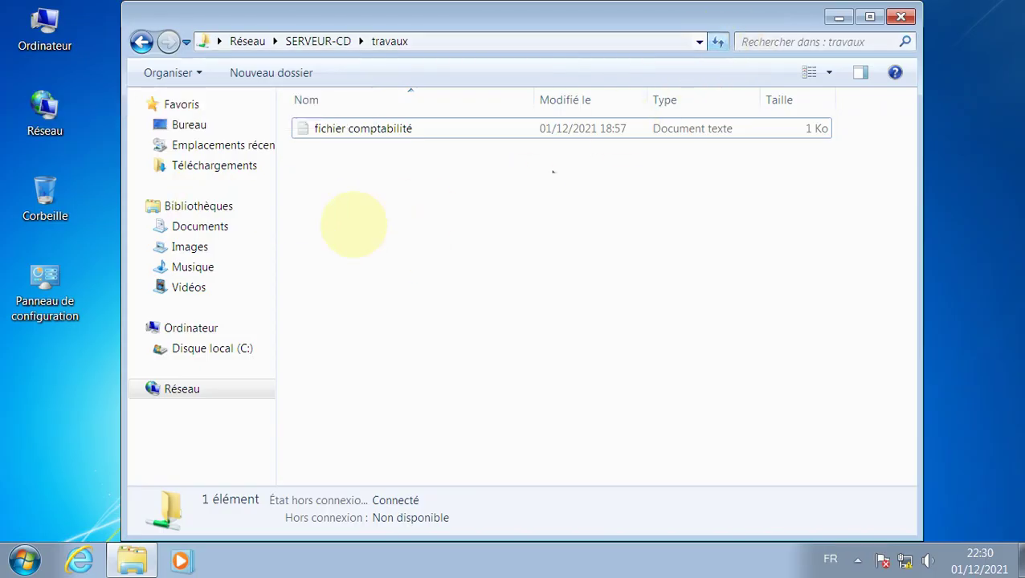
pyautogui.click(402, 132)
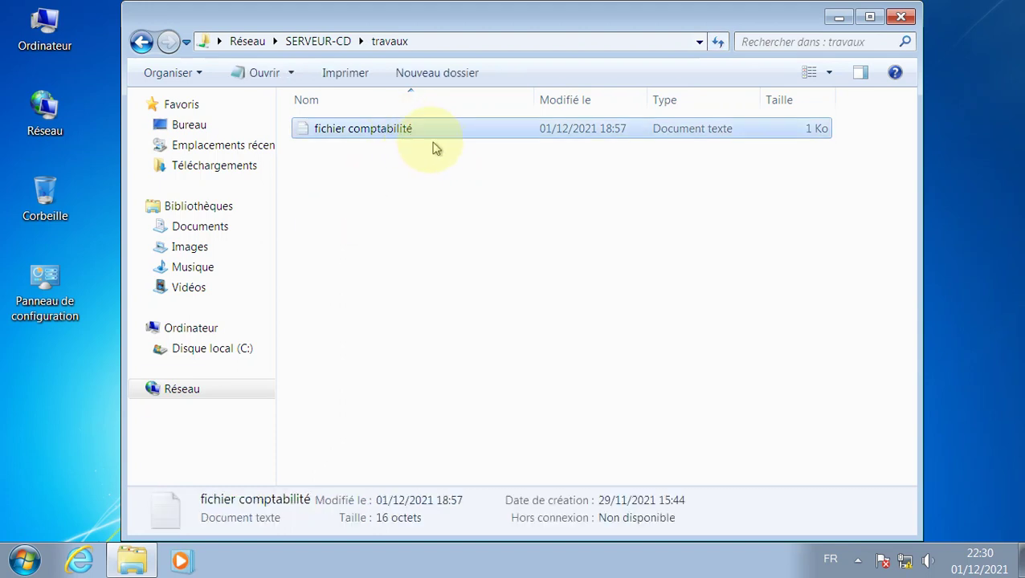
pyautogui.click(426, 140)
pyautogui.moveTo(418, 129); pyautogui.dragTo(344, 136)
pyautogui.press('BackSpace')
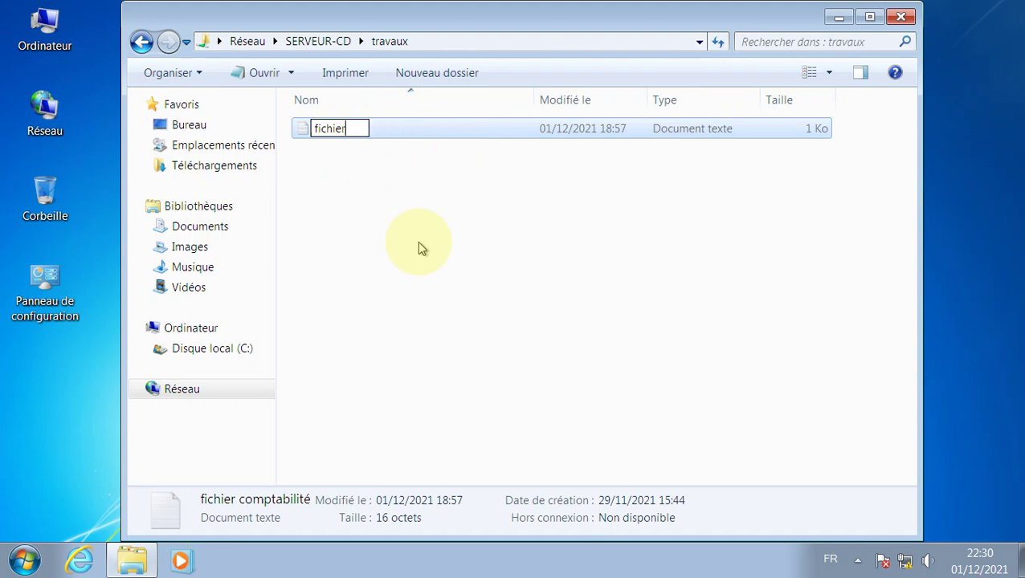
pyautogui.press('Return')
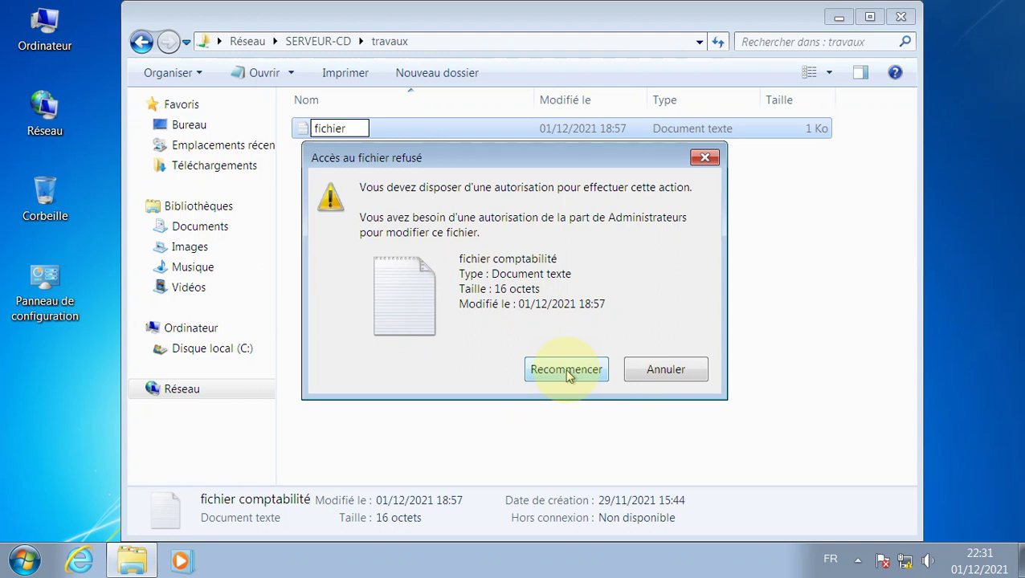
pyautogui.click(682, 371)
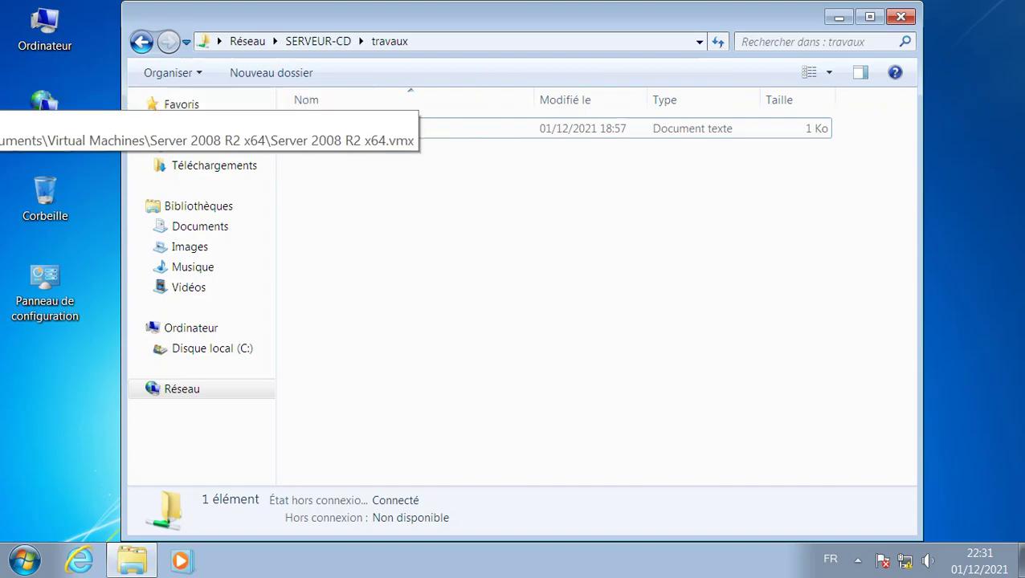
# Return to the Server 2008 R2 machine and review user1's NTFS permissions on travaux without changing them
pyautogui.click(0, 94)
pyautogui.rightClick(373, 180)
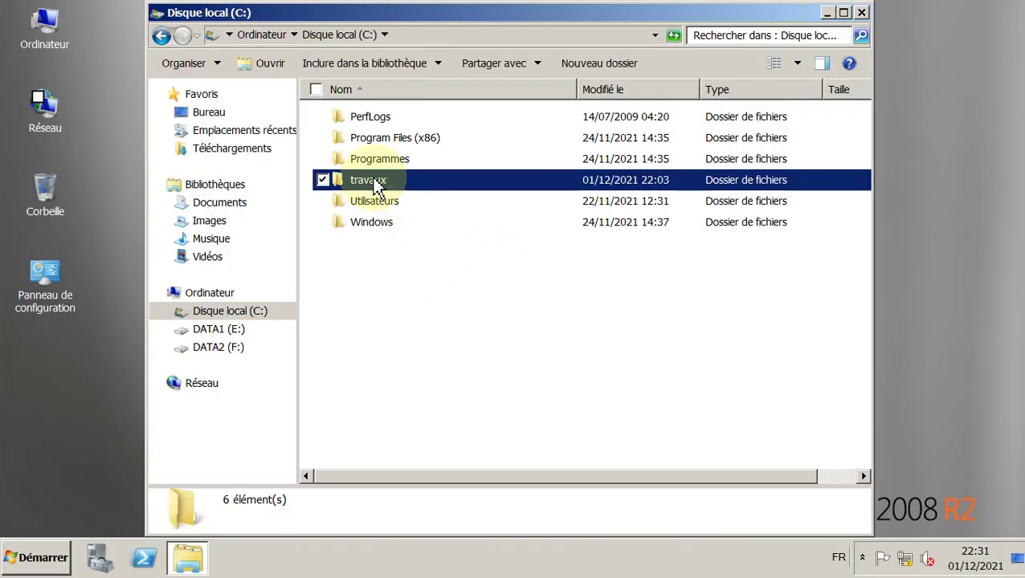
pyautogui.click(415, 418)
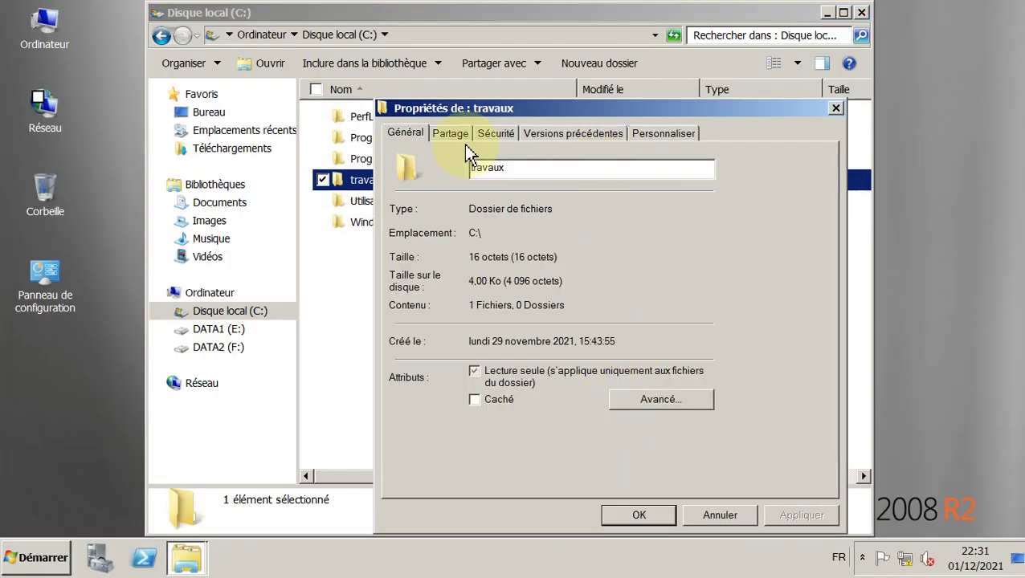
pyautogui.click(496, 135)
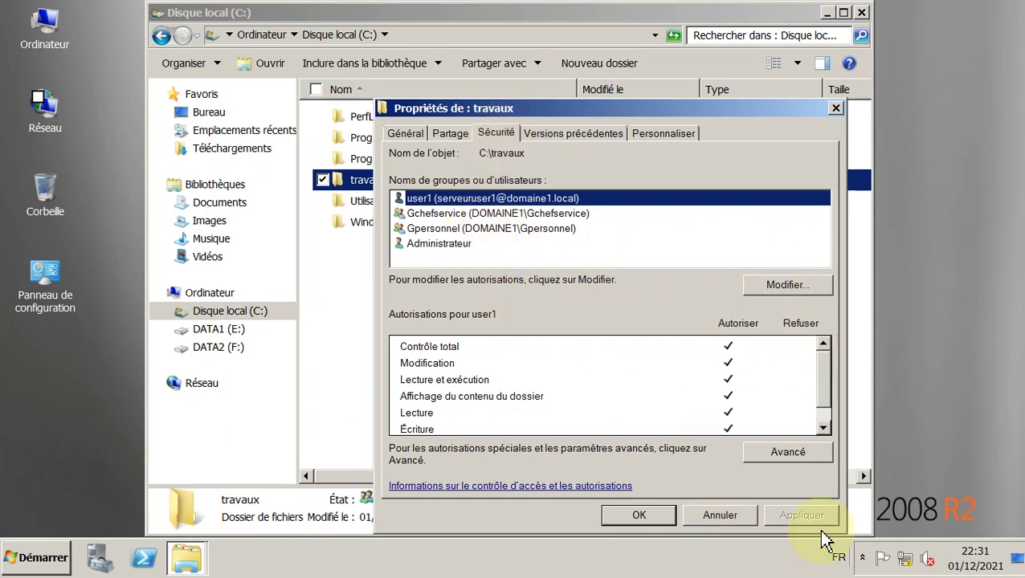
pyautogui.click(732, 514)
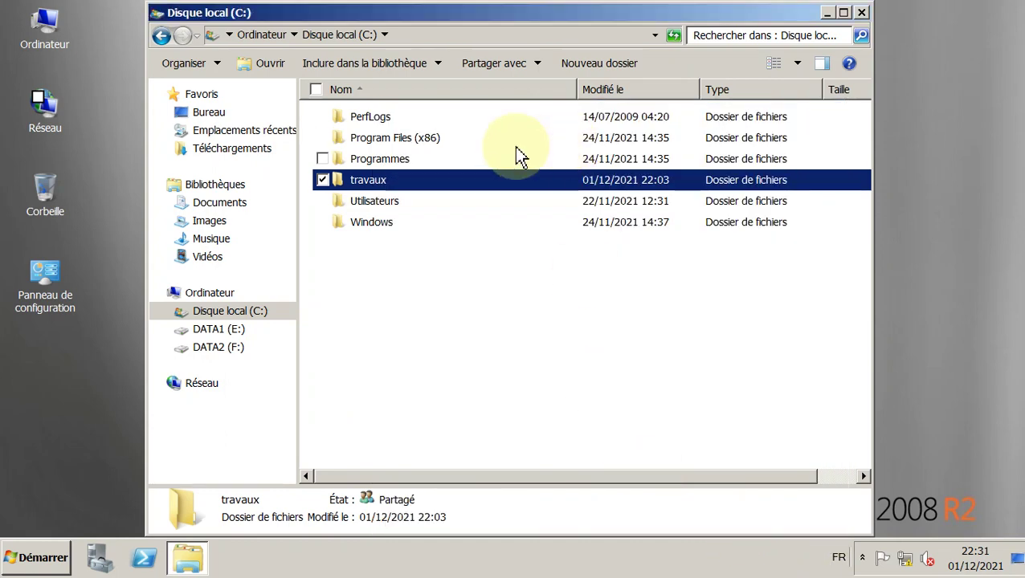
# Grant user1 the Contrôle total and Modifier share permissions on the travaux folder, apply them, and confirm the sharing settings
pyautogui.rightClick(360, 184)
pyautogui.click(417, 421)
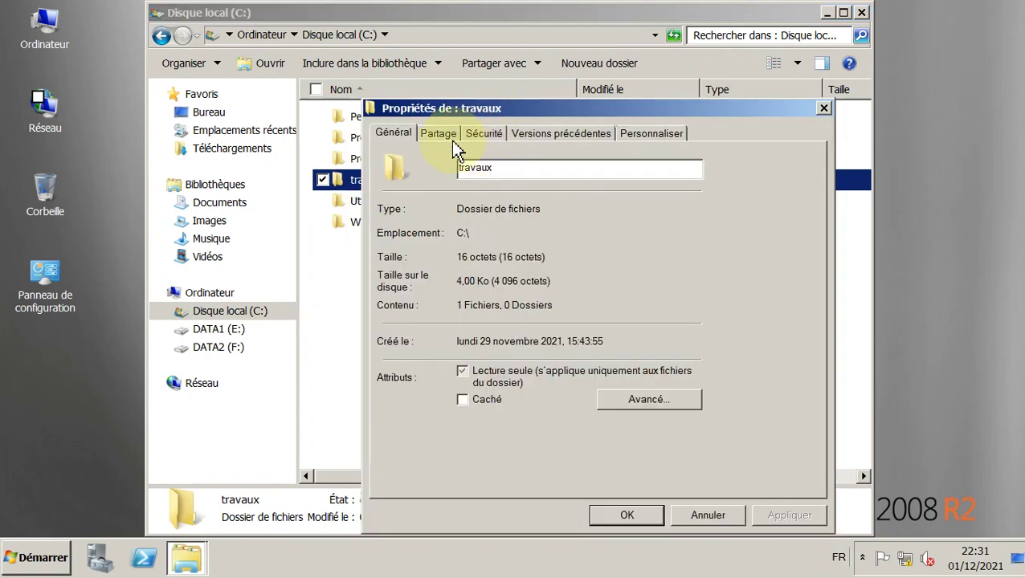
pyautogui.click(451, 138)
pyautogui.click(459, 355)
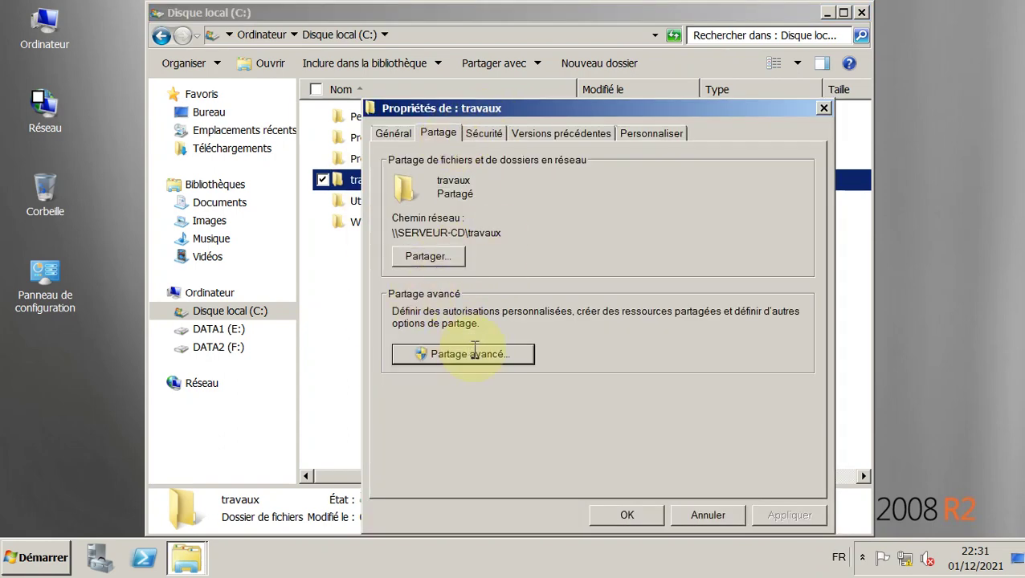
pyautogui.click(436, 382)
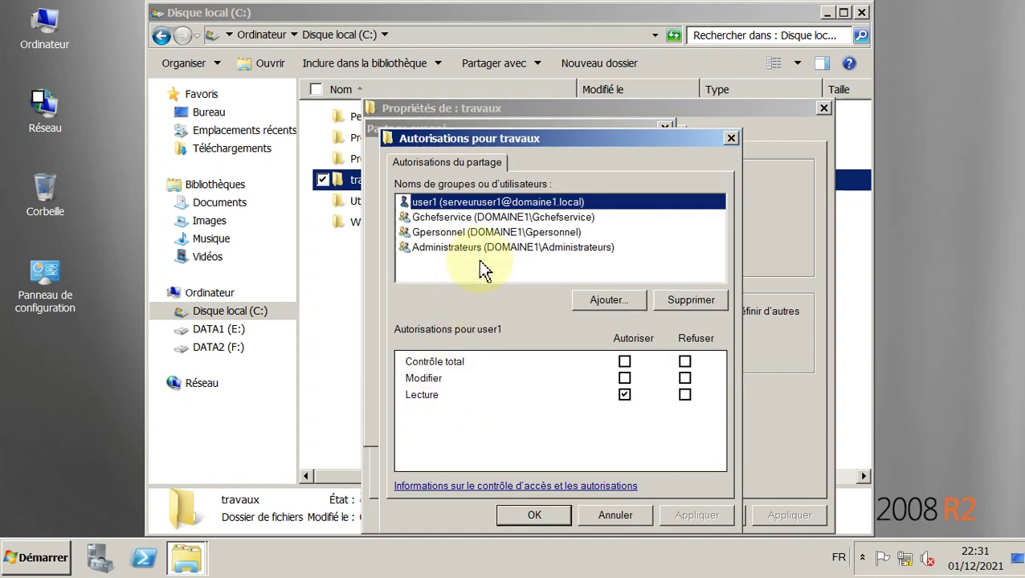
pyautogui.click(625, 378)
pyautogui.click(625, 362)
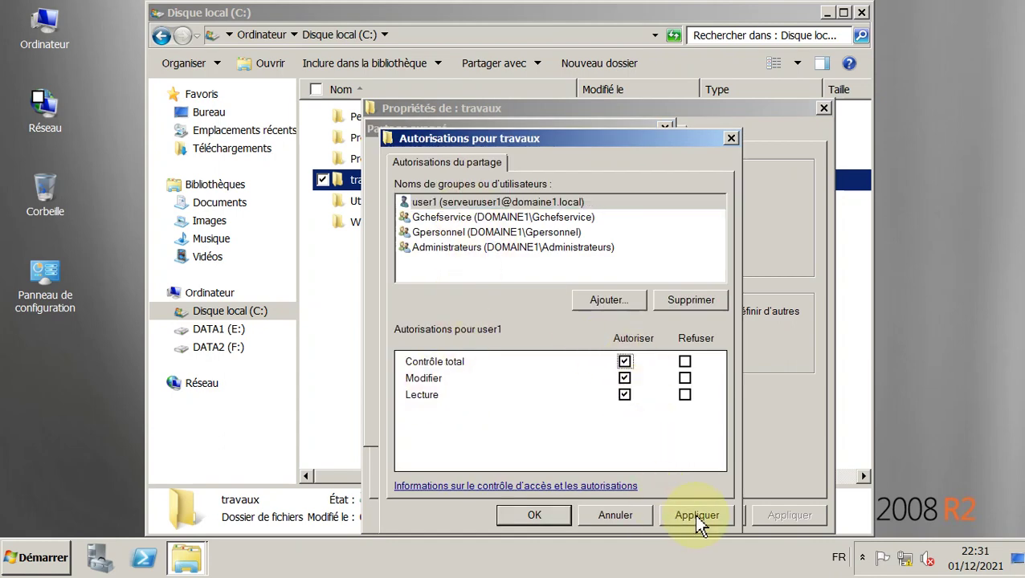
pyautogui.click(691, 515)
pyautogui.click(534, 515)
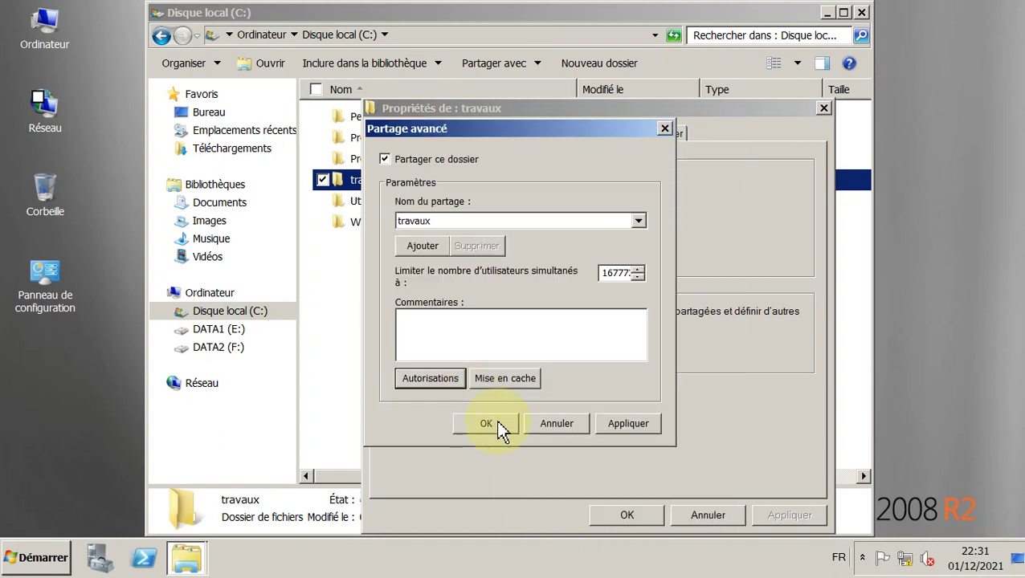
pyautogui.click(503, 432)
pyautogui.click(601, 518)
pyautogui.click(501, 388)
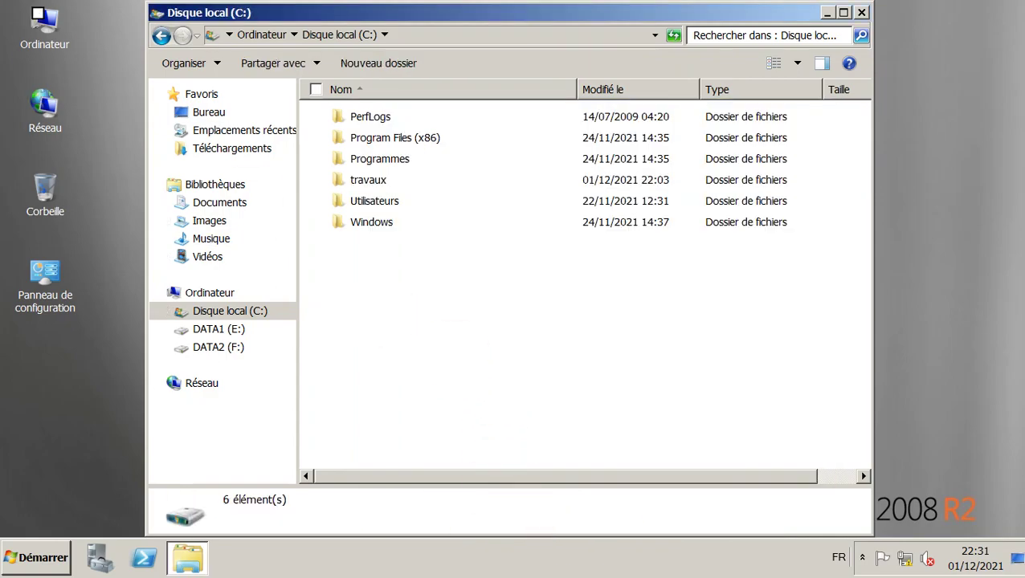
# Switch to the Windows 7 client, refresh the travaux share, and rename fichier comptabilité to fichier
pyautogui.hotkey('ctrl', 'Tab')
pyautogui.click(377, 132)
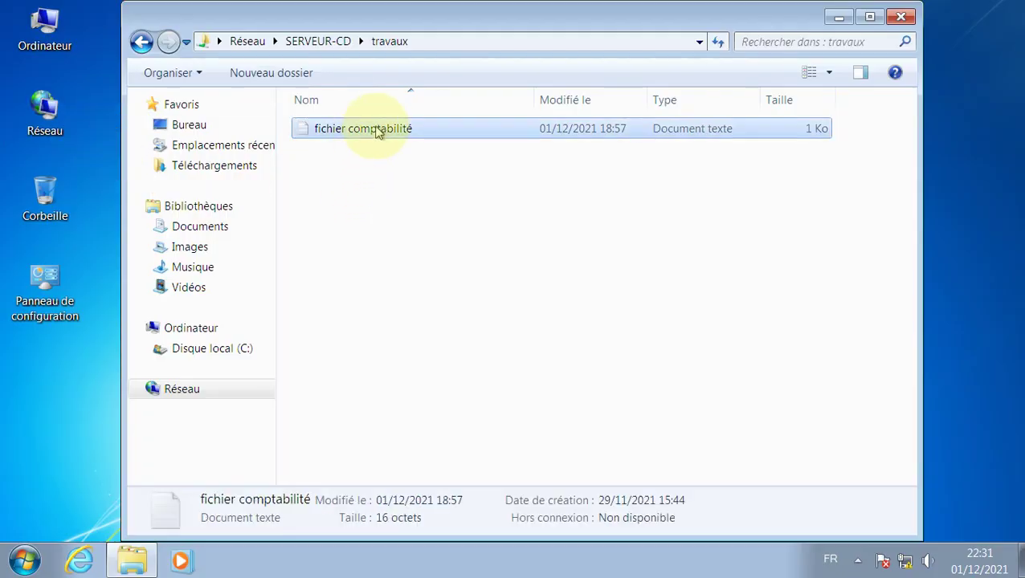
pyautogui.click(717, 41)
pyautogui.click(388, 129)
pyautogui.press('End')
pyautogui.press('BackSpace')
pyautogui.press('BackSpace')
pyautogui.press('BackSpace')
pyautogui.press('BackSpace')
pyautogui.press('BackSpace')
pyautogui.press('BackSpace')
pyautogui.press('BackSpace')
pyautogui.press('BackSpace')
pyautogui.press('BackSpace')
pyautogui.press('BackSpace')
pyautogui.press('BackSpace')
pyautogui.press('BackSpace')
pyautogui.press('BackSpace')
pyautogui.click(462, 291)
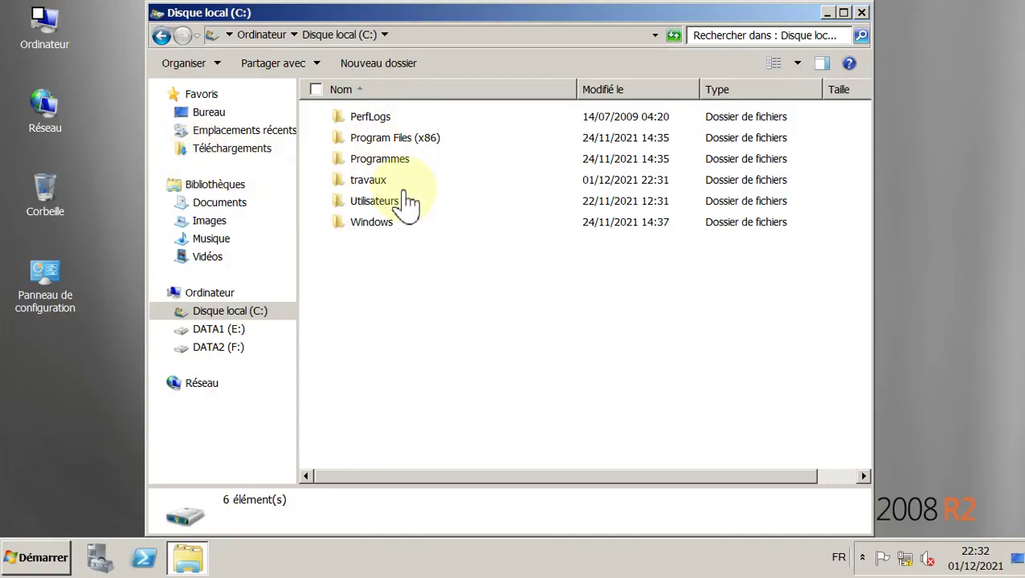
# On the Server 2008 R2 machine, review the NTFS permissions on travaux for Administrateur and user1
pyautogui.click(377, 182)
pyautogui.rightClick(377, 182)
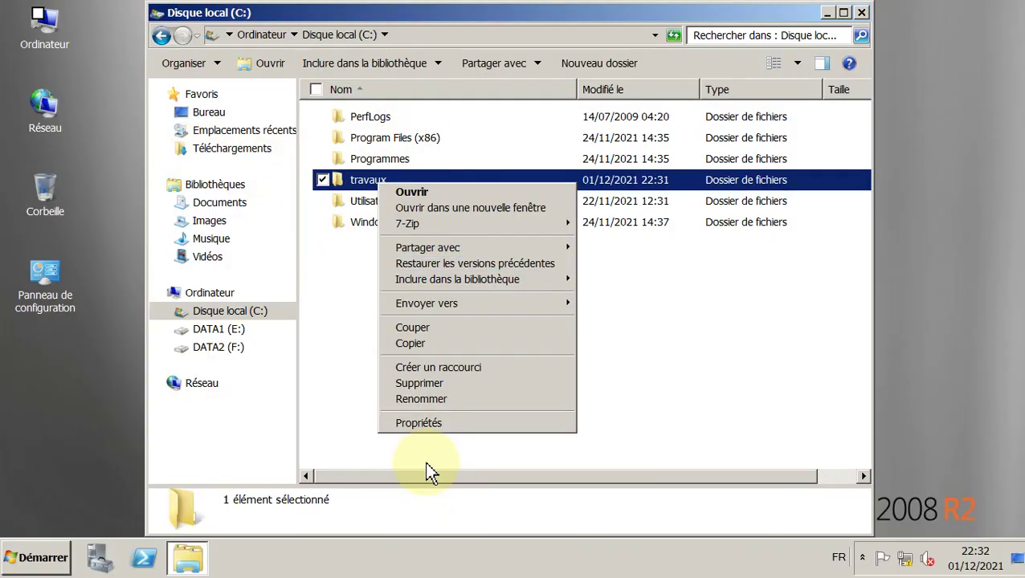
pyautogui.click(451, 423)
pyautogui.click(500, 133)
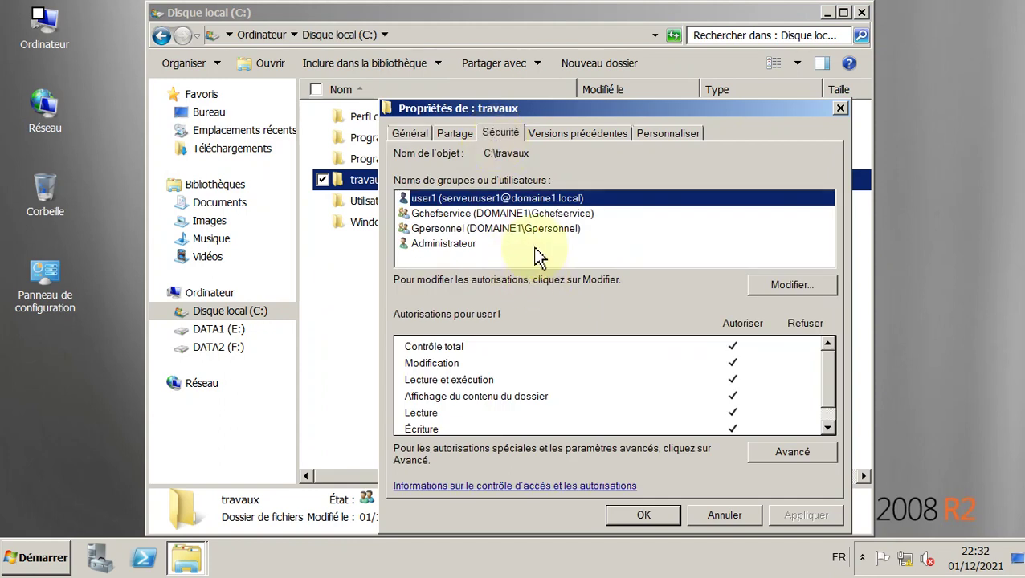
pyautogui.click(460, 244)
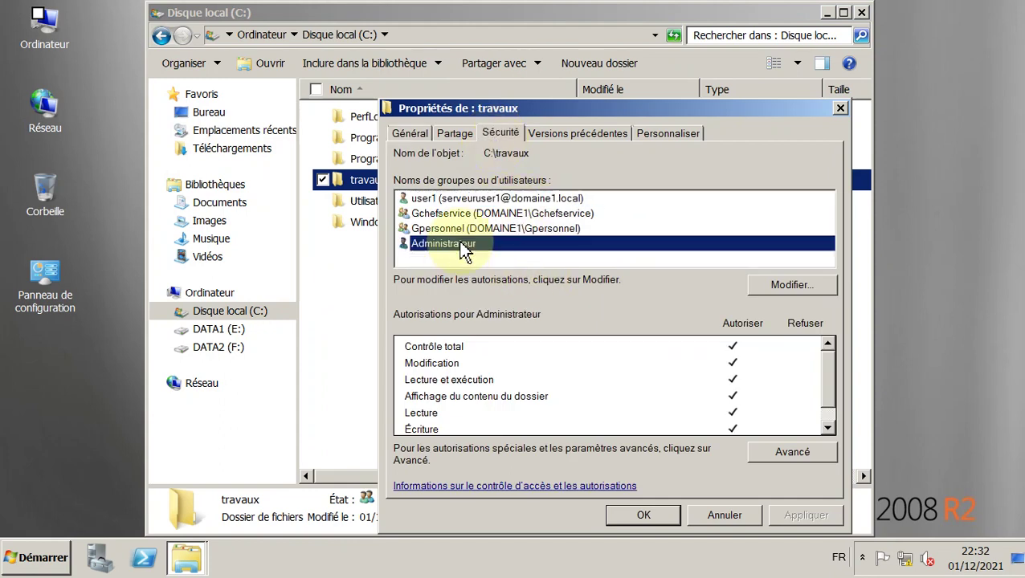
pyautogui.click(445, 197)
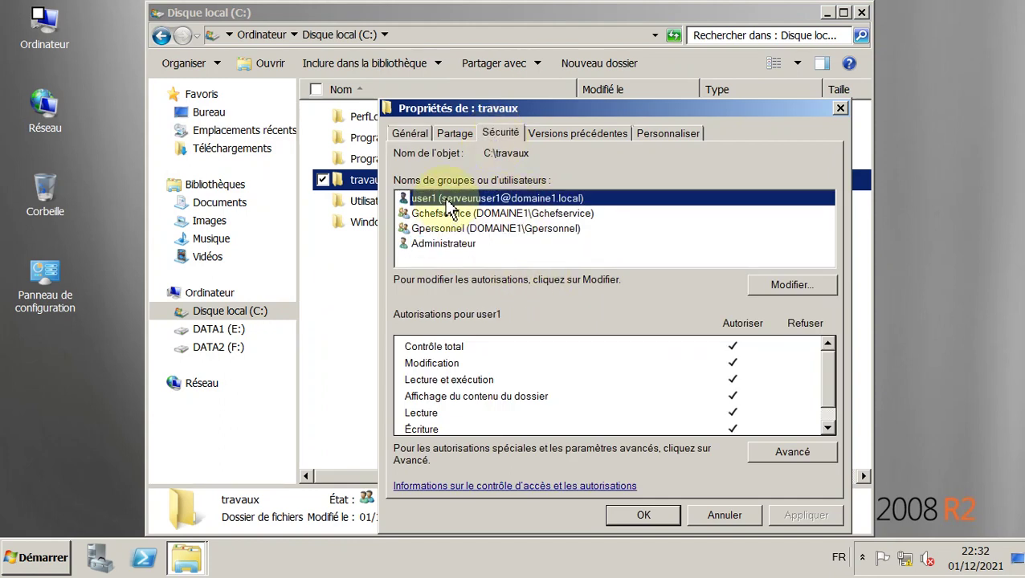